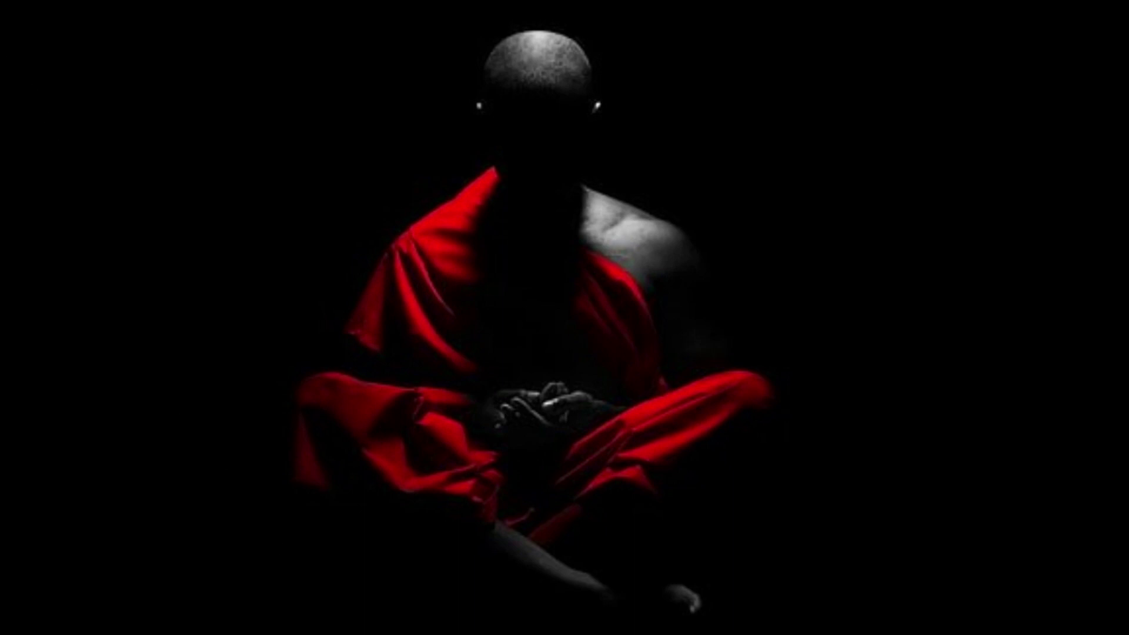
# Bring the D:\SCHOOL\G SUITE File Explorer window to the front so 8B.csv is listed.
pyautogui.click(171, 628)
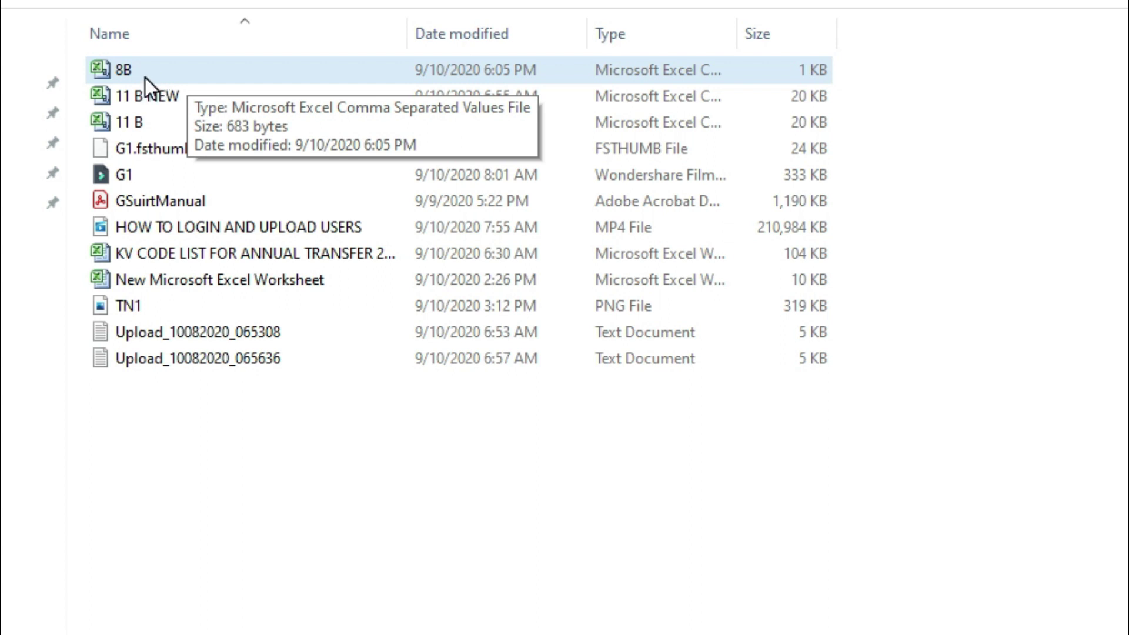
# Open 8B.csv in Excel and AutoFit columns A through E to their full headers and values.
pyautogui.doubleClick(178, 68)
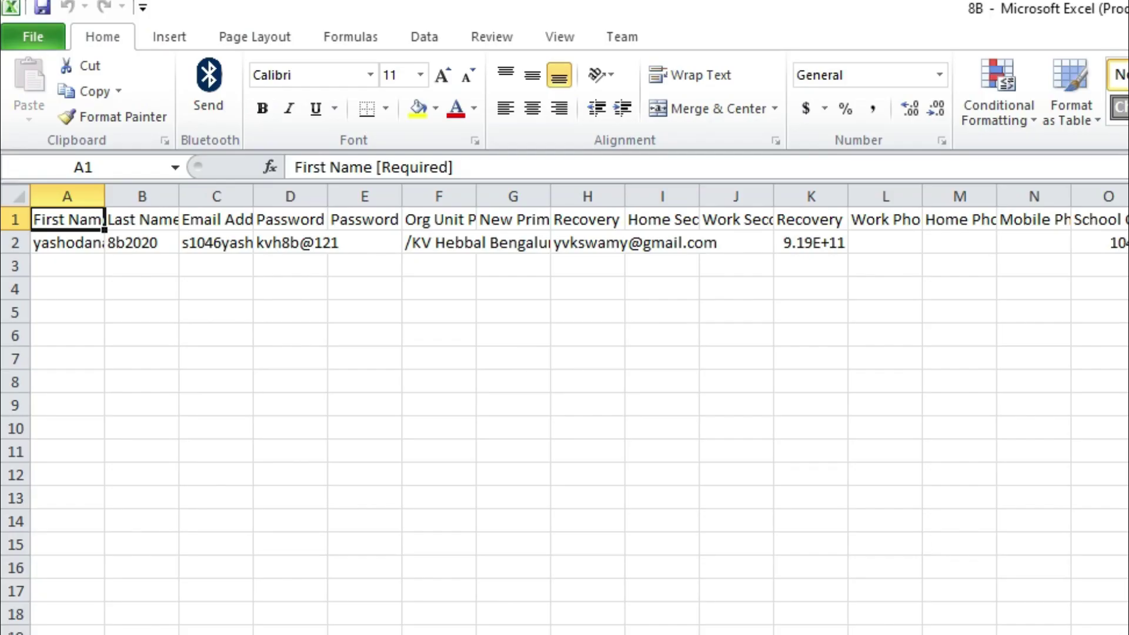
pyautogui.doubleClick(106, 189)
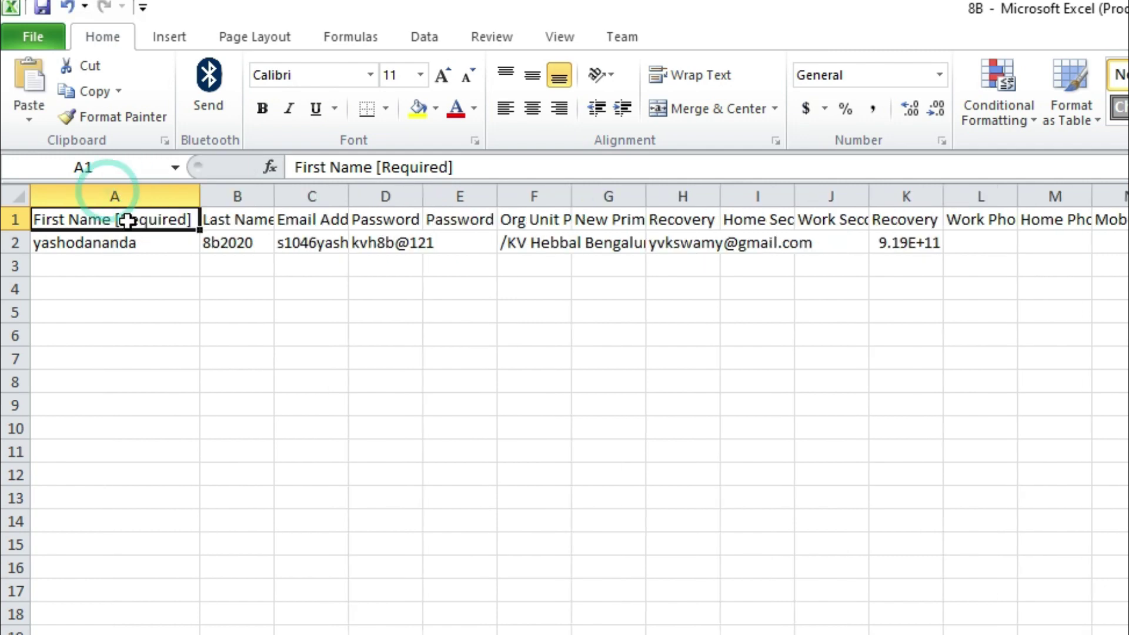
pyautogui.doubleClick(275, 189)
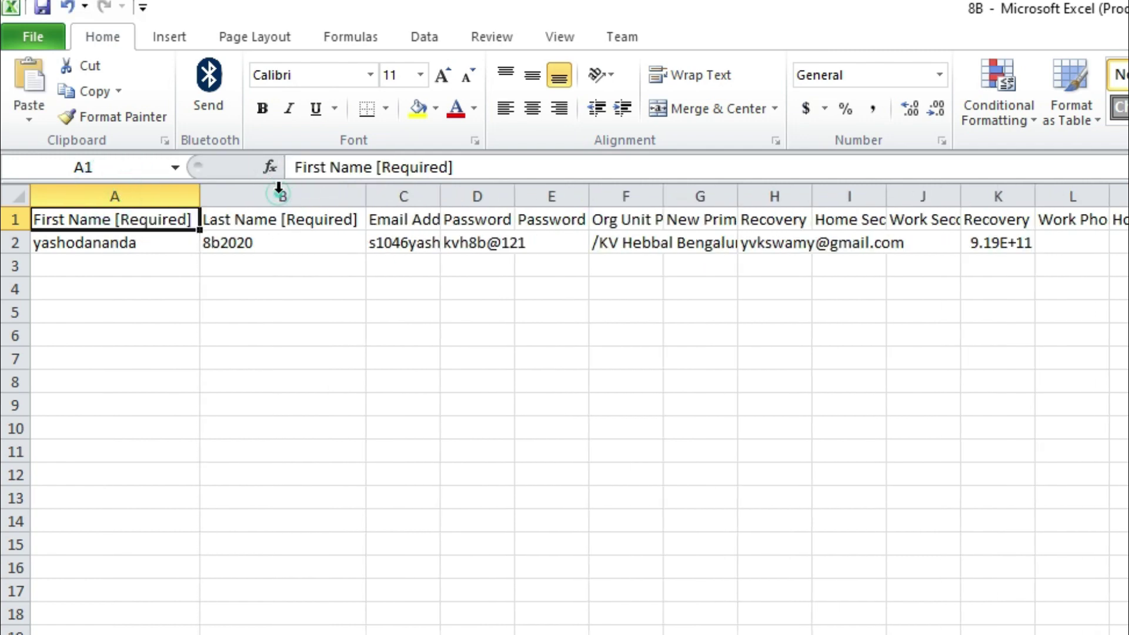
pyautogui.doubleClick(441, 194)
pyautogui.doubleClick(716, 194)
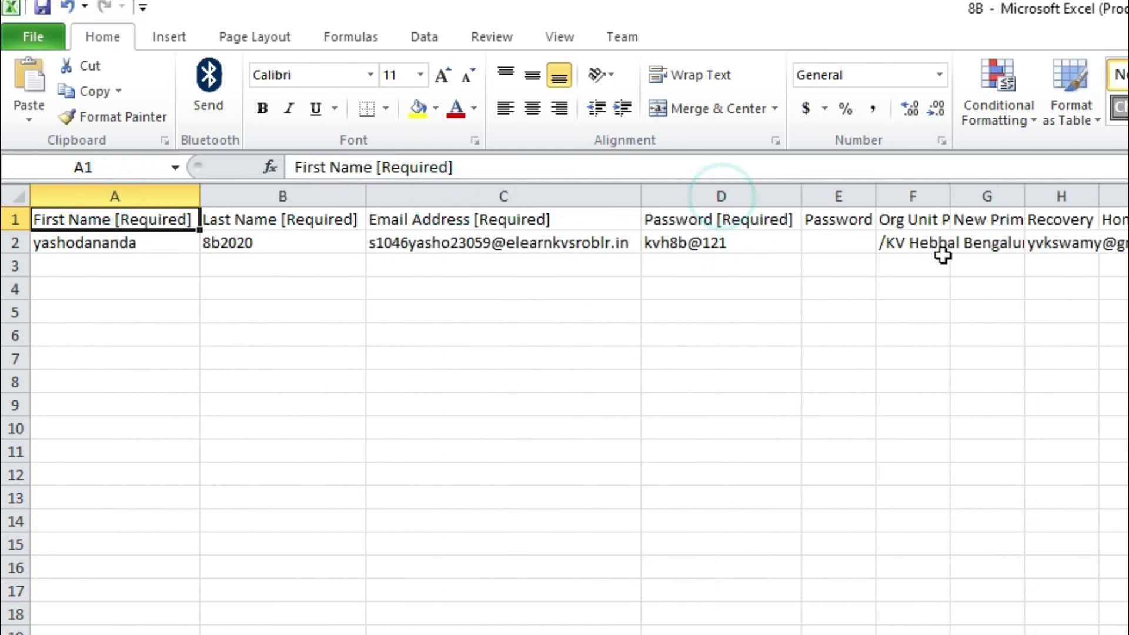
pyautogui.doubleClick(875, 198)
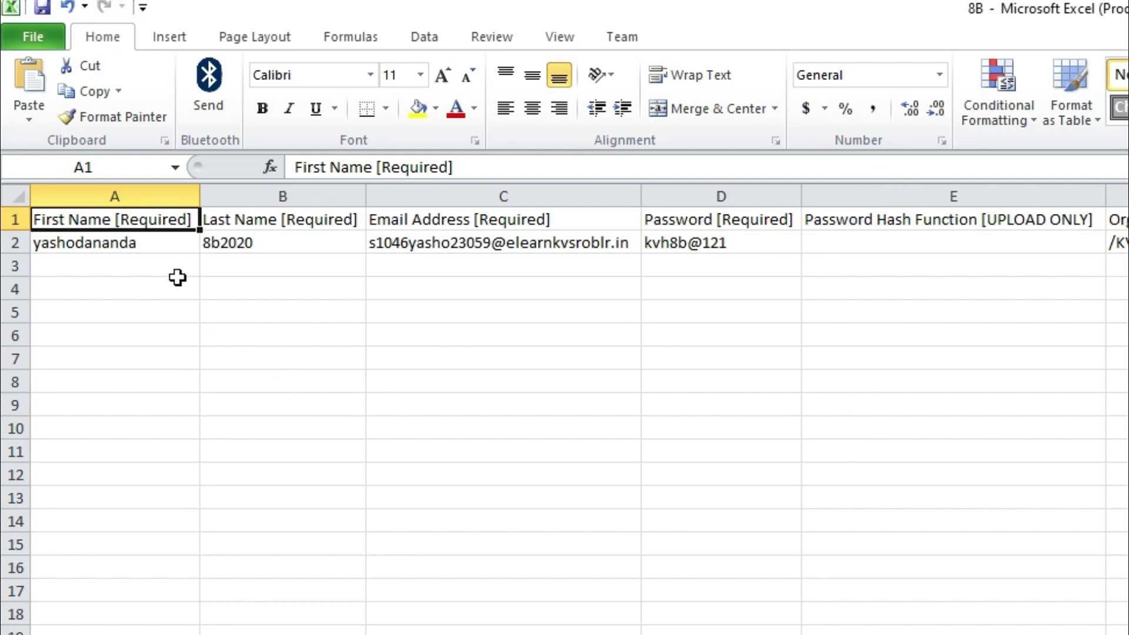
# Fill the First Name [Required] header cell A1 with yellow.
pyautogui.click(135, 269)
pyautogui.click(237, 327)
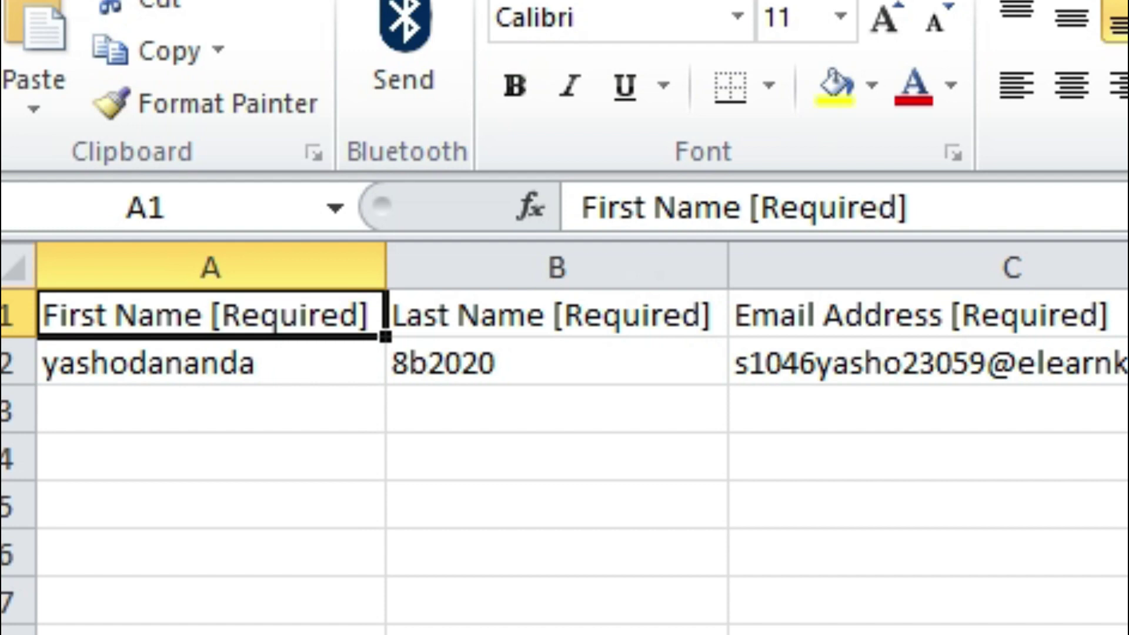
pyautogui.click(838, 94)
pyautogui.click(828, 110)
pyautogui.click(292, 378)
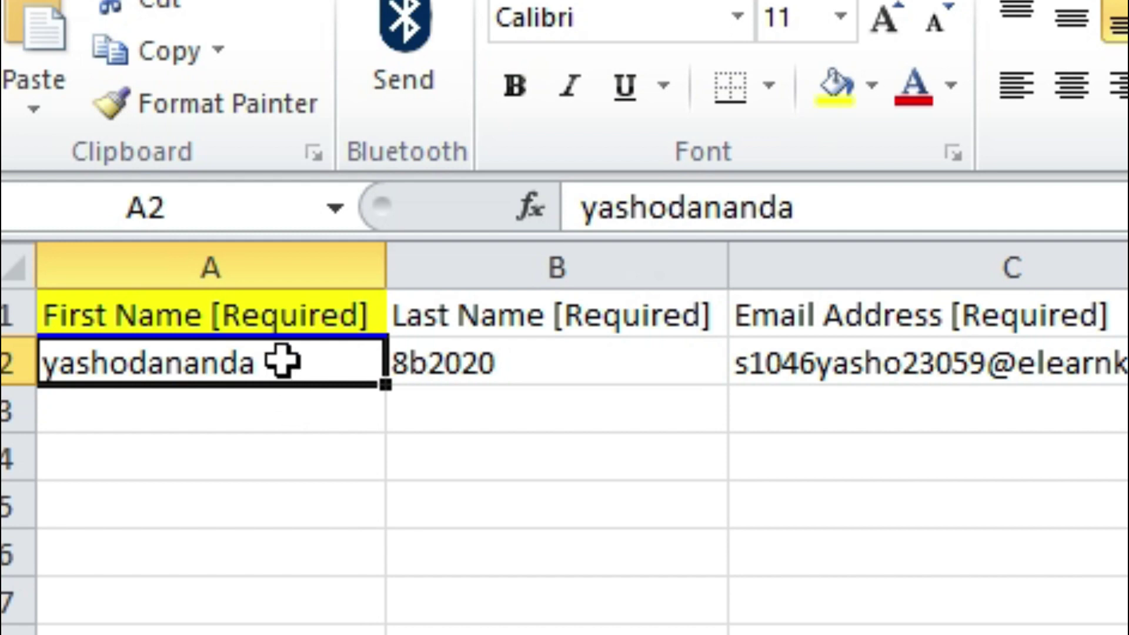
# Fill the Last Name [Required] header cell B1 with yellow.
pyautogui.click(516, 320)
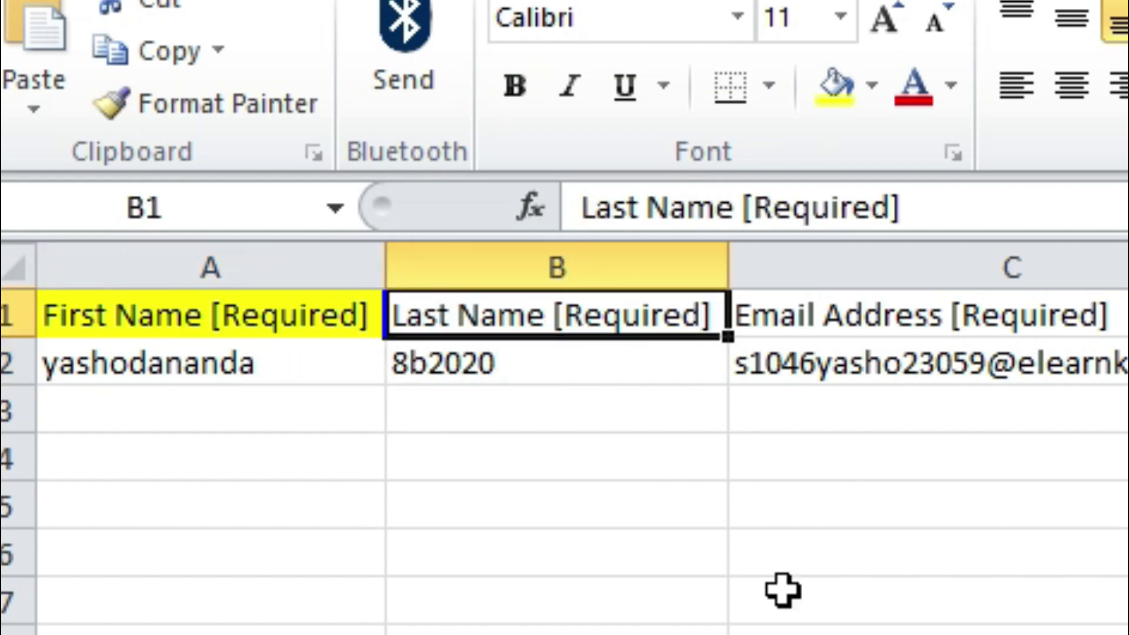
pyautogui.click(834, 89)
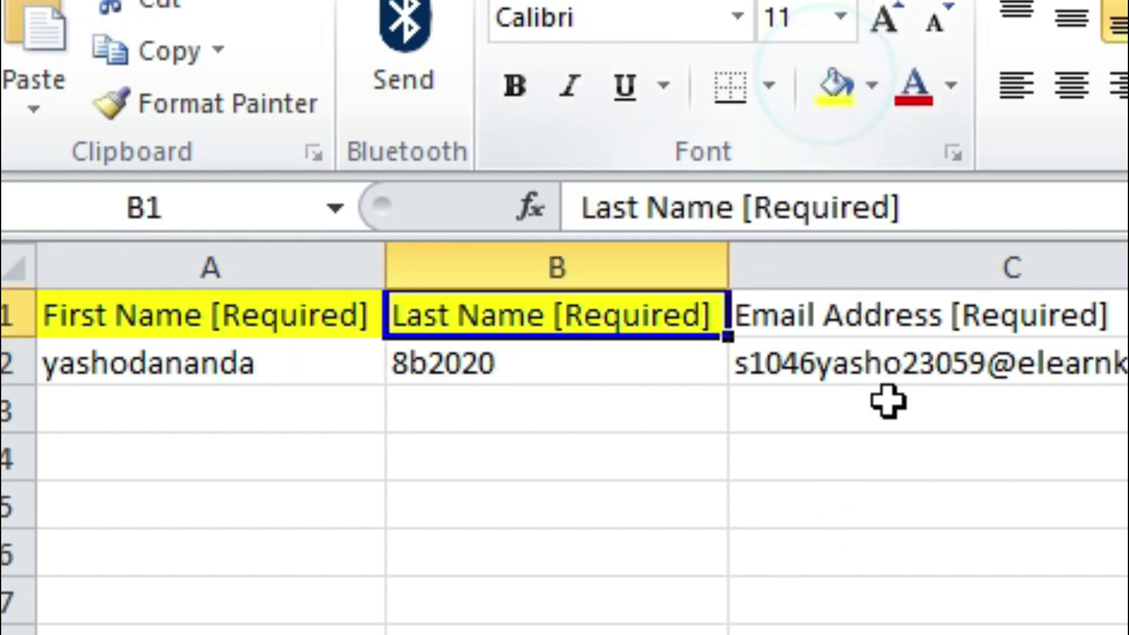
pyautogui.click(578, 373)
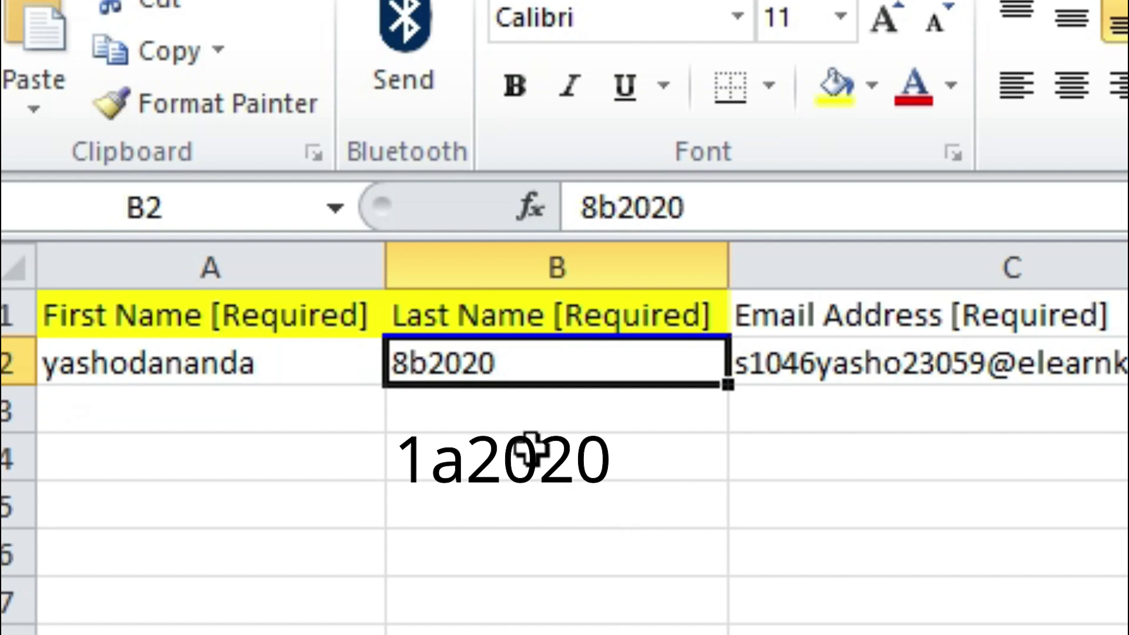
pyautogui.click(523, 420)
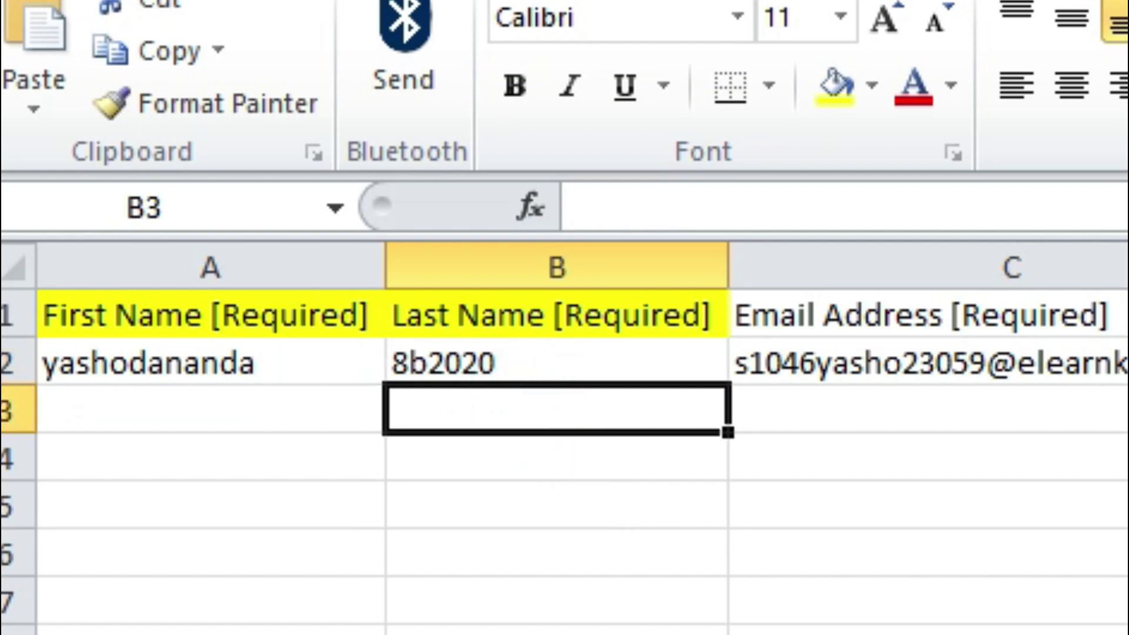
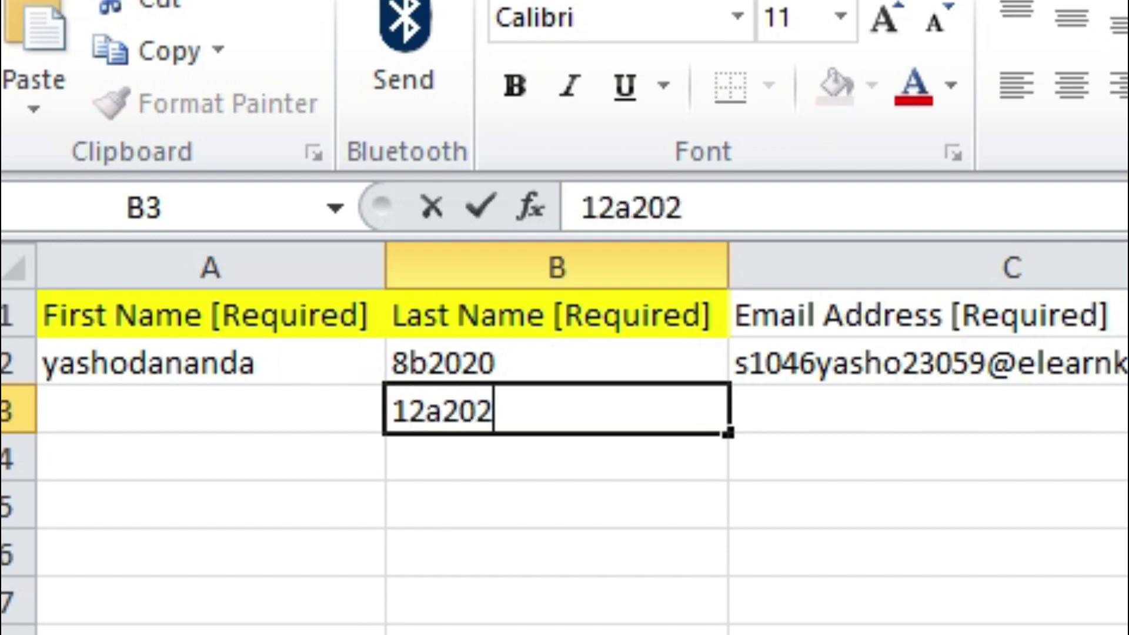
pyautogui.click(837, 588)
pyautogui.click(528, 419)
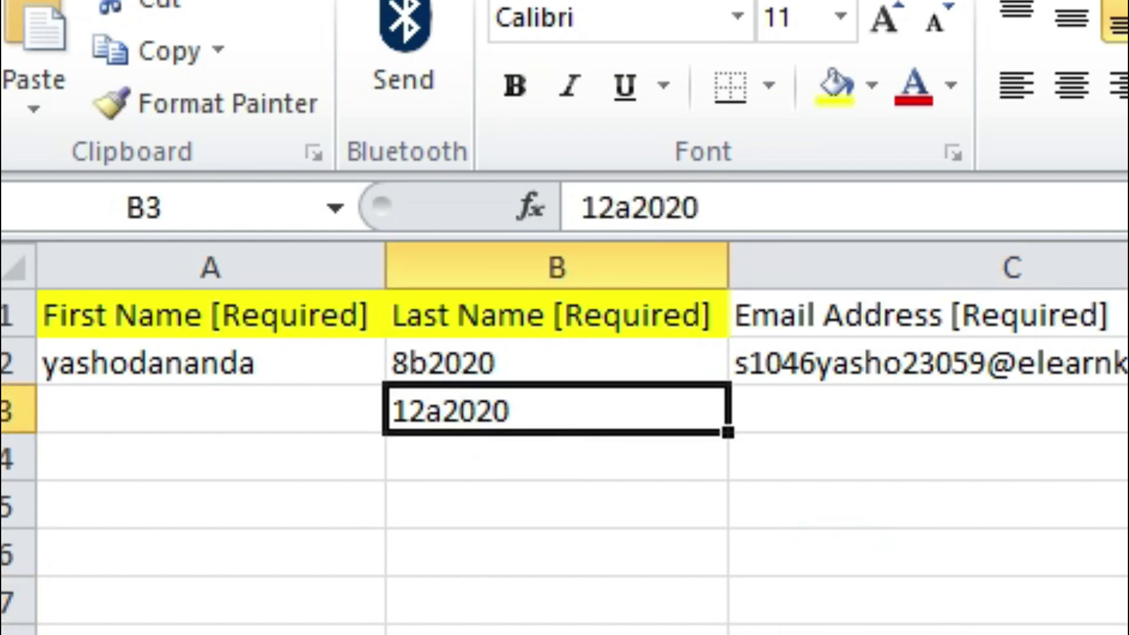
pyautogui.press('Delete')
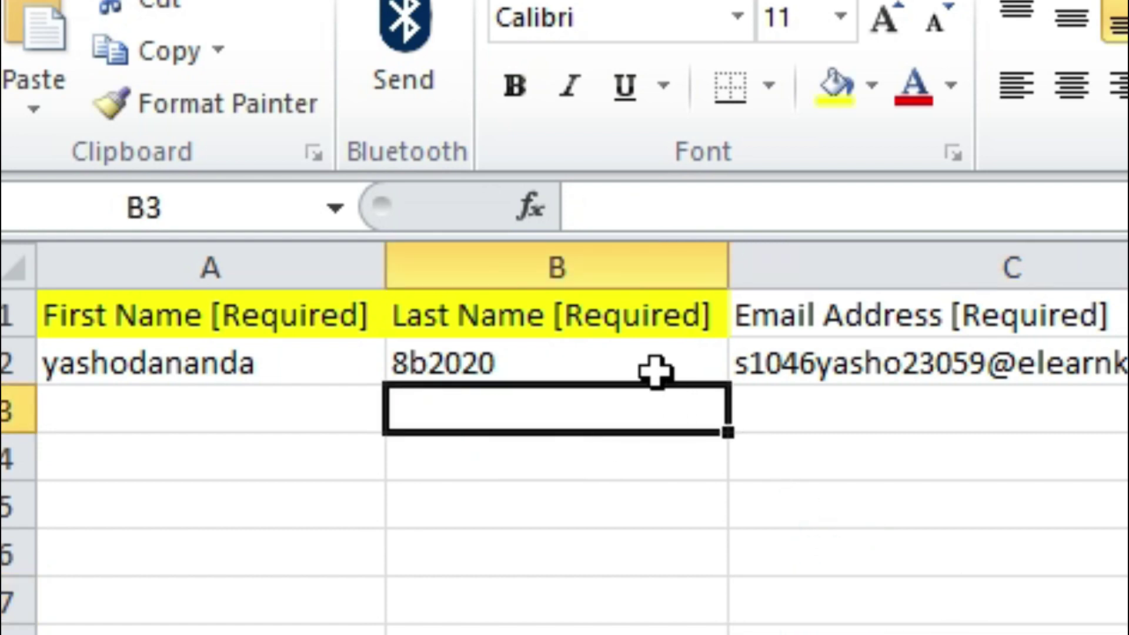
pyautogui.click(650, 365)
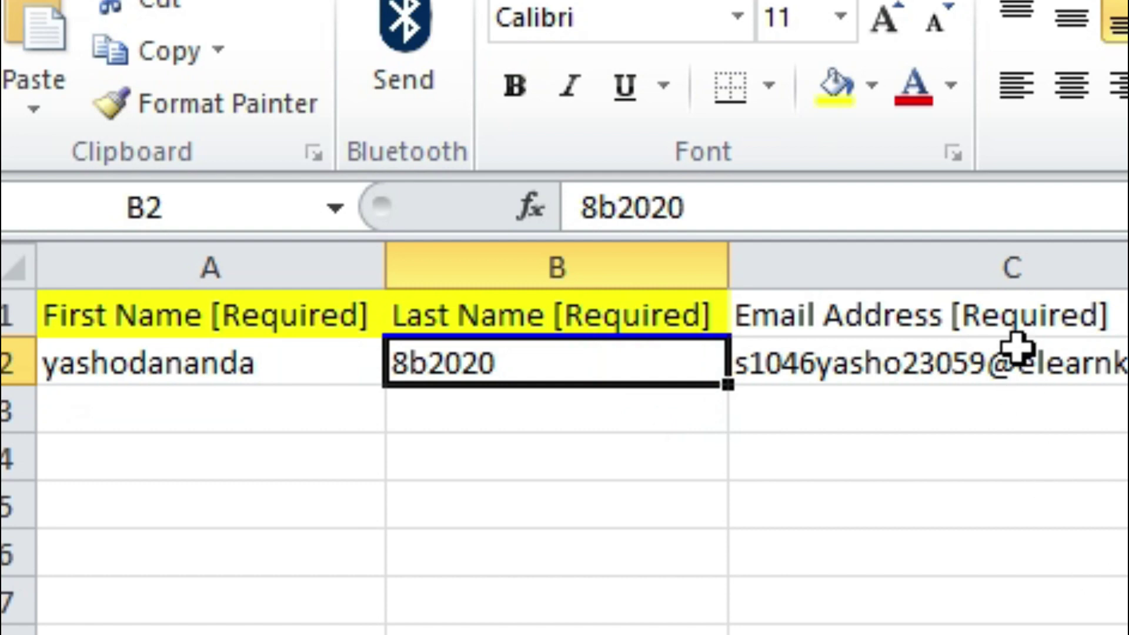
# Fill the Email Address [Required] header C1 yellow, then select the email value in C2.
pyautogui.click(1011, 320)
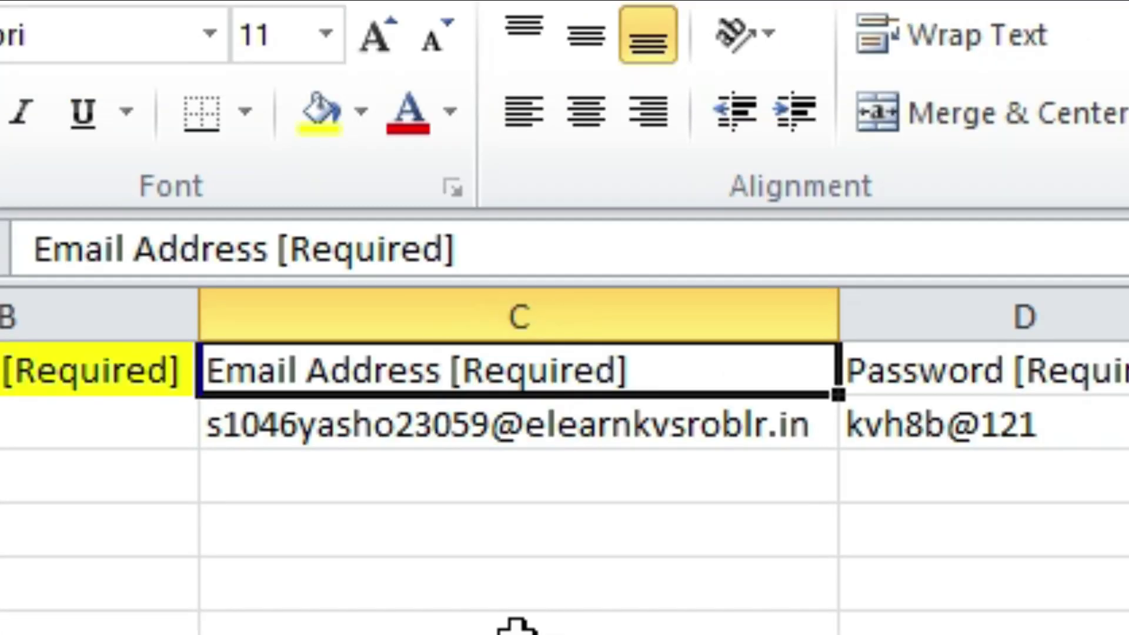
pyautogui.click(316, 127)
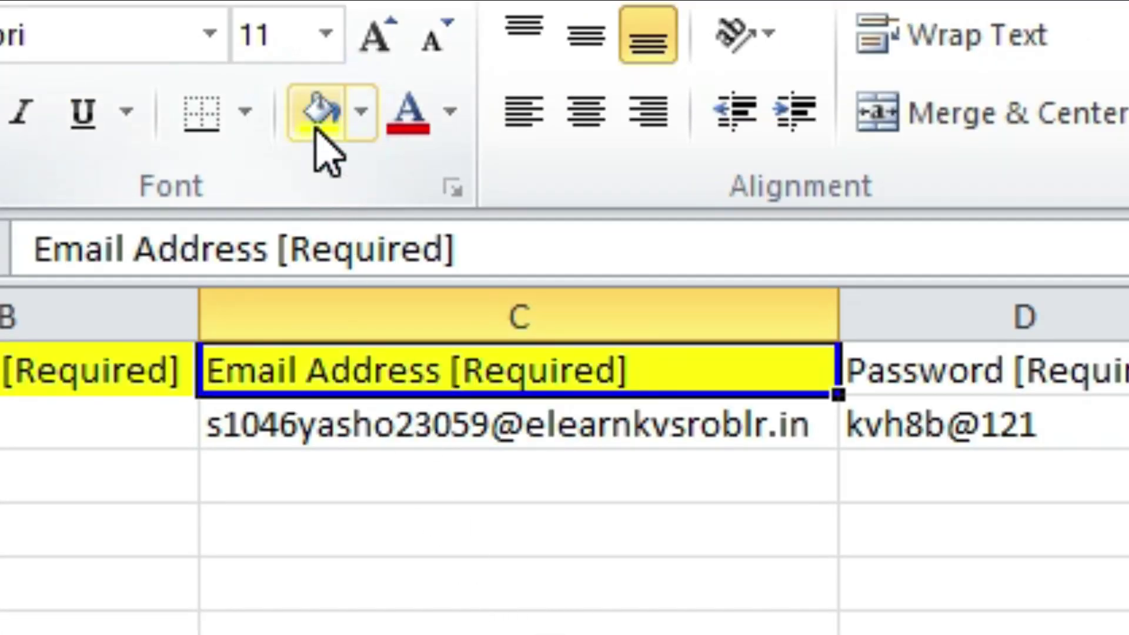
pyautogui.click(613, 512)
pyautogui.click(559, 429)
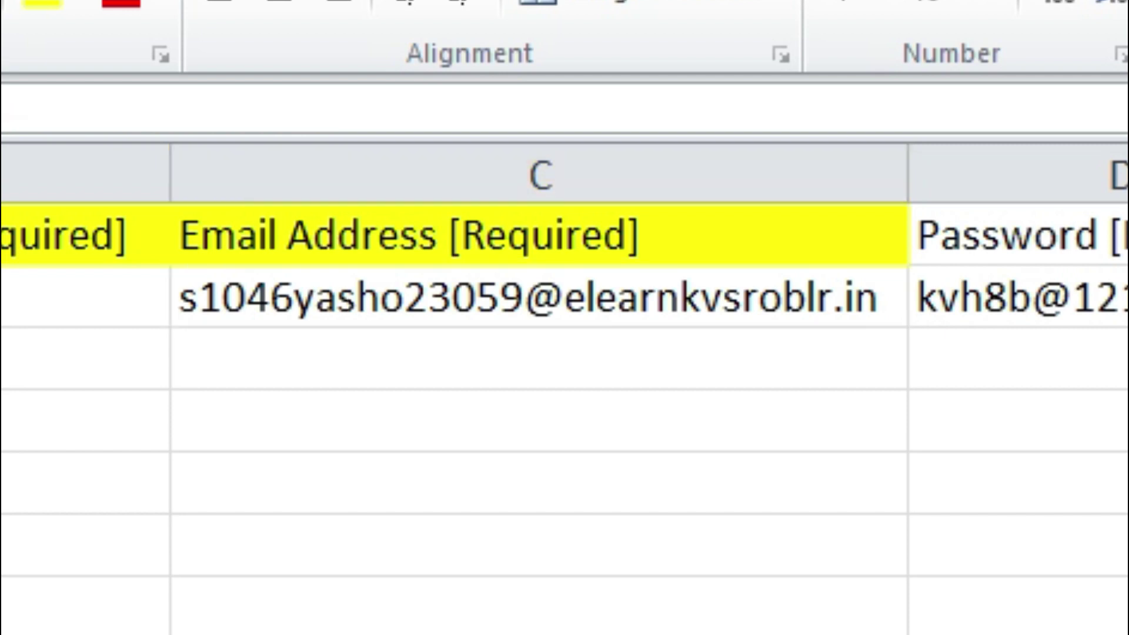
pyautogui.click(394, 318)
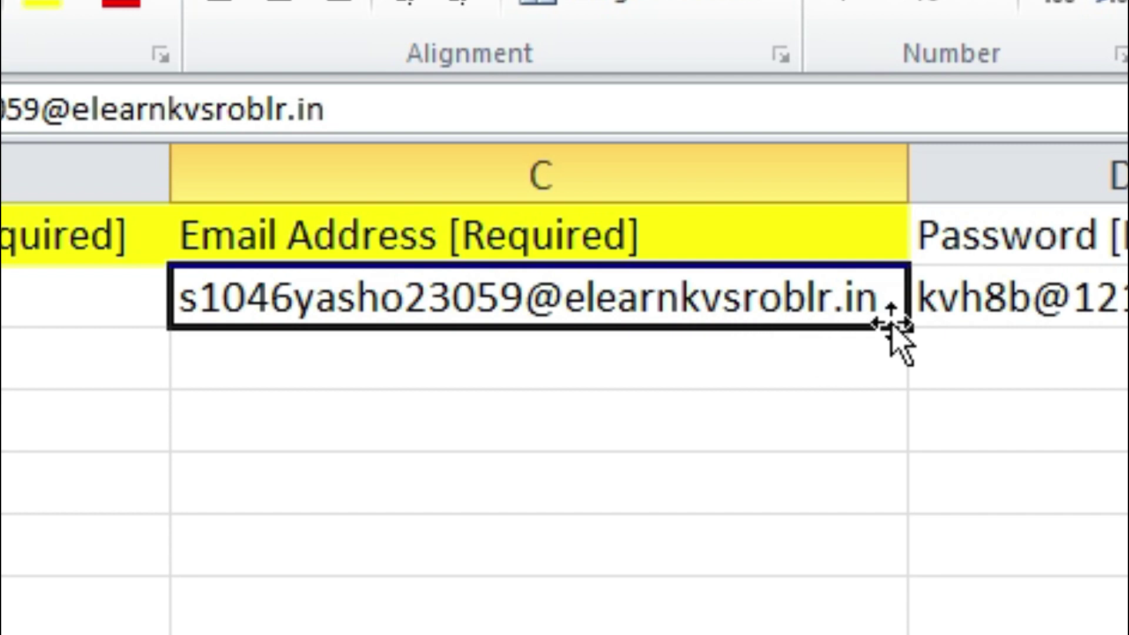
pyautogui.click(681, 358)
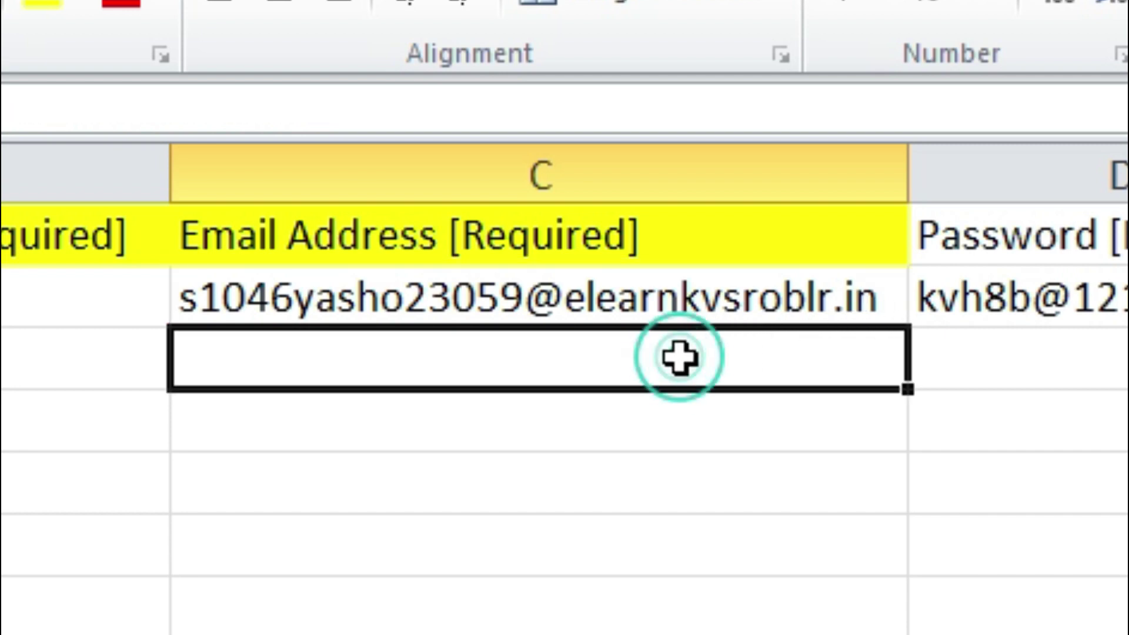
pyautogui.click(655, 303)
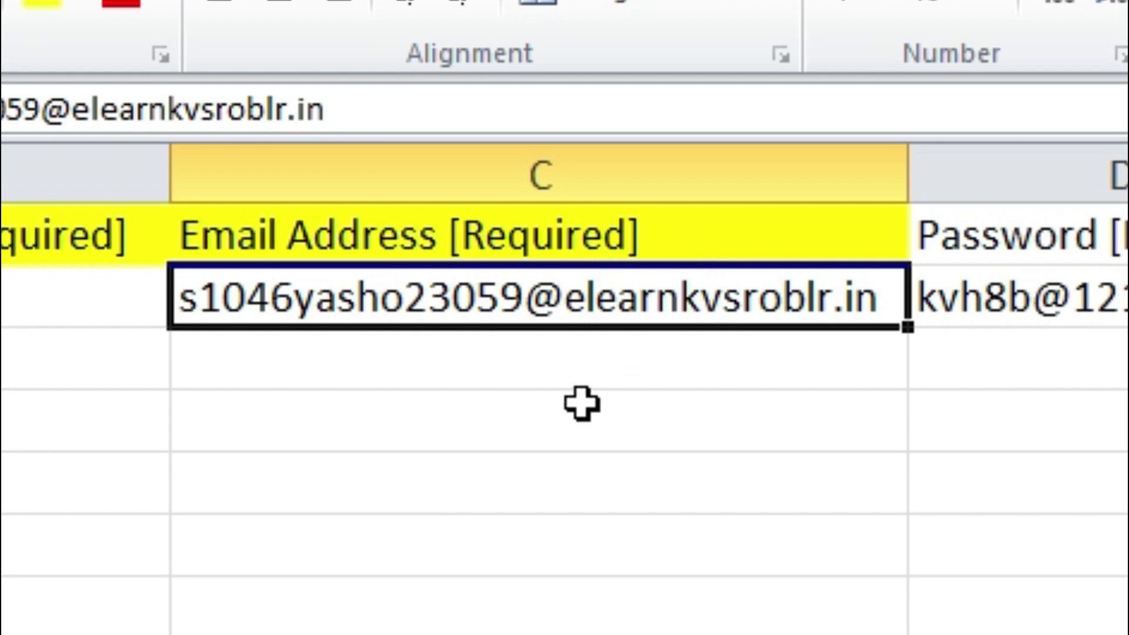
pyautogui.click(581, 350)
pyautogui.click(562, 311)
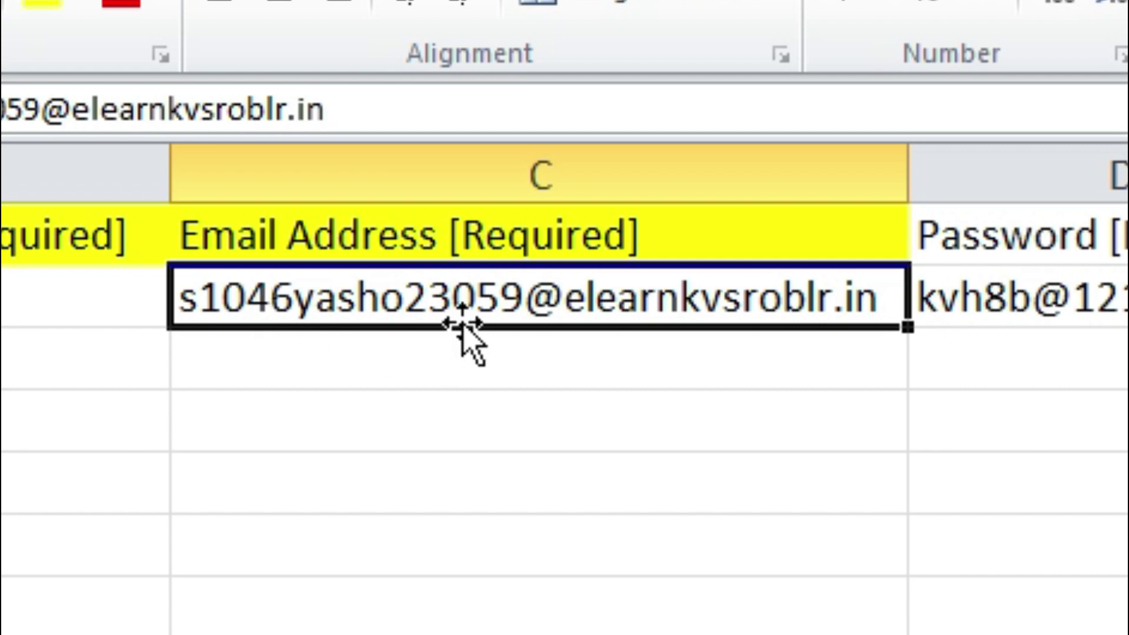
pyautogui.click(471, 361)
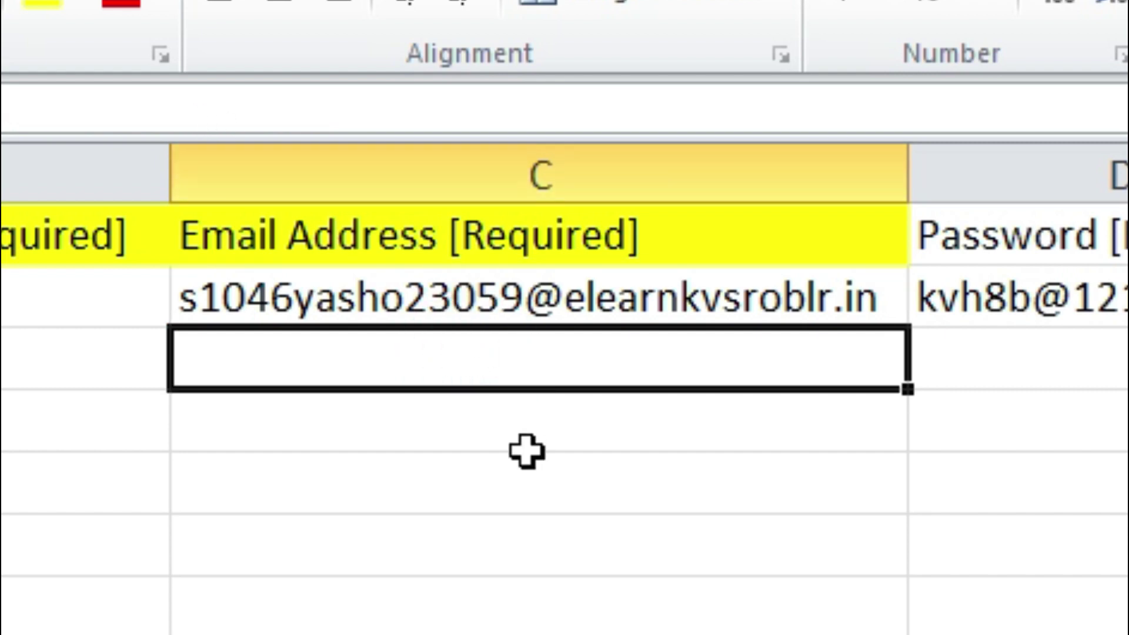
pyautogui.click(268, 121)
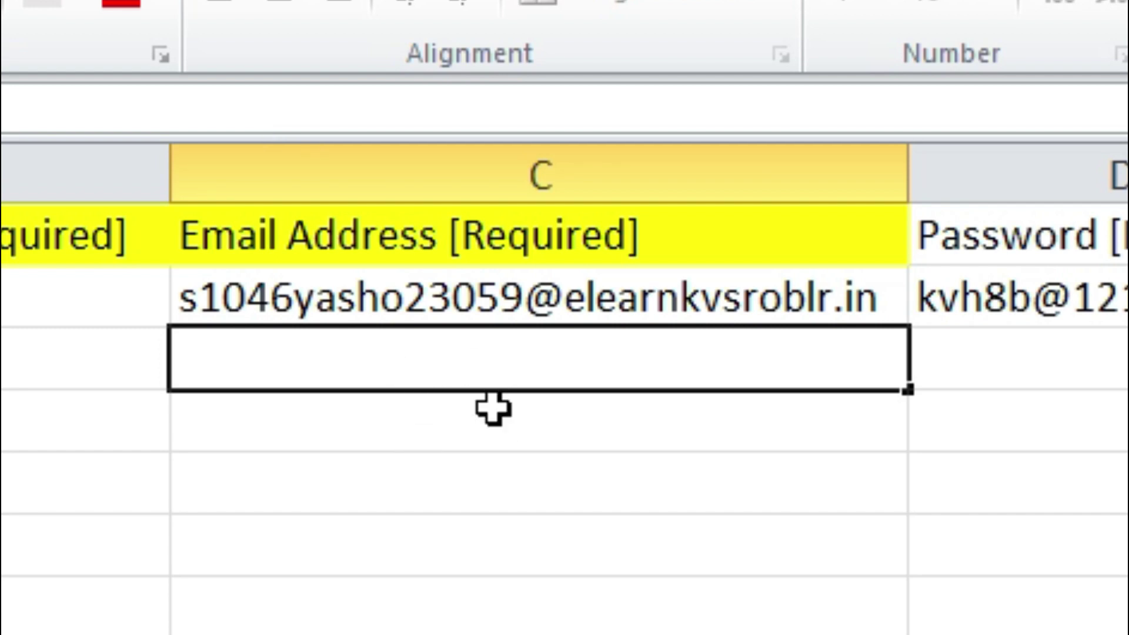
pyautogui.click(493, 432)
pyautogui.click(505, 370)
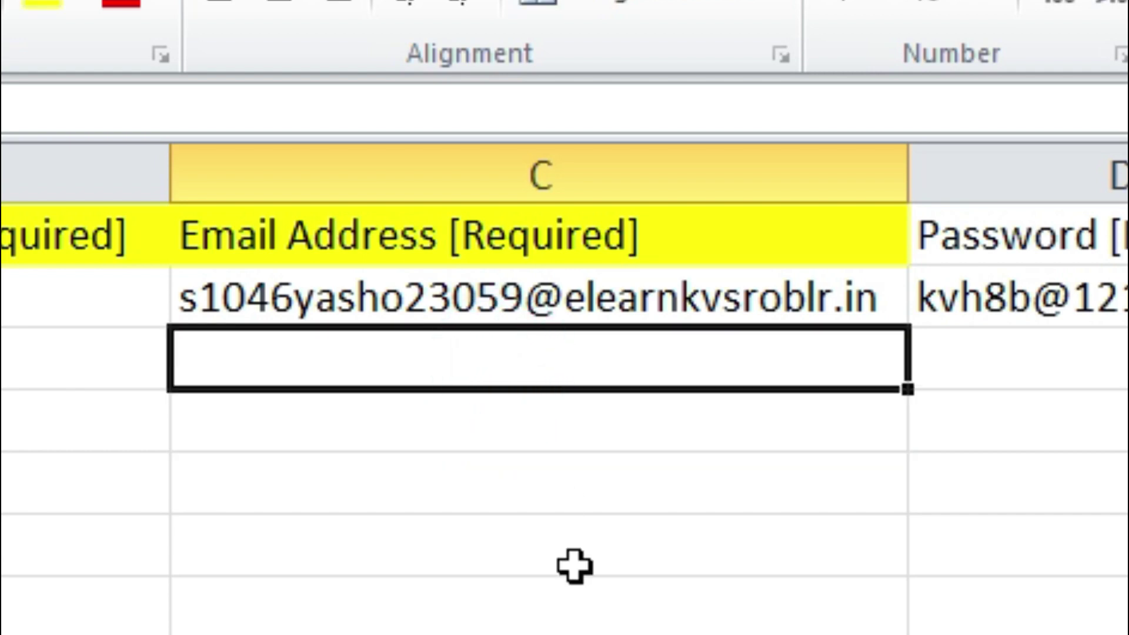
pyautogui.click(675, 308)
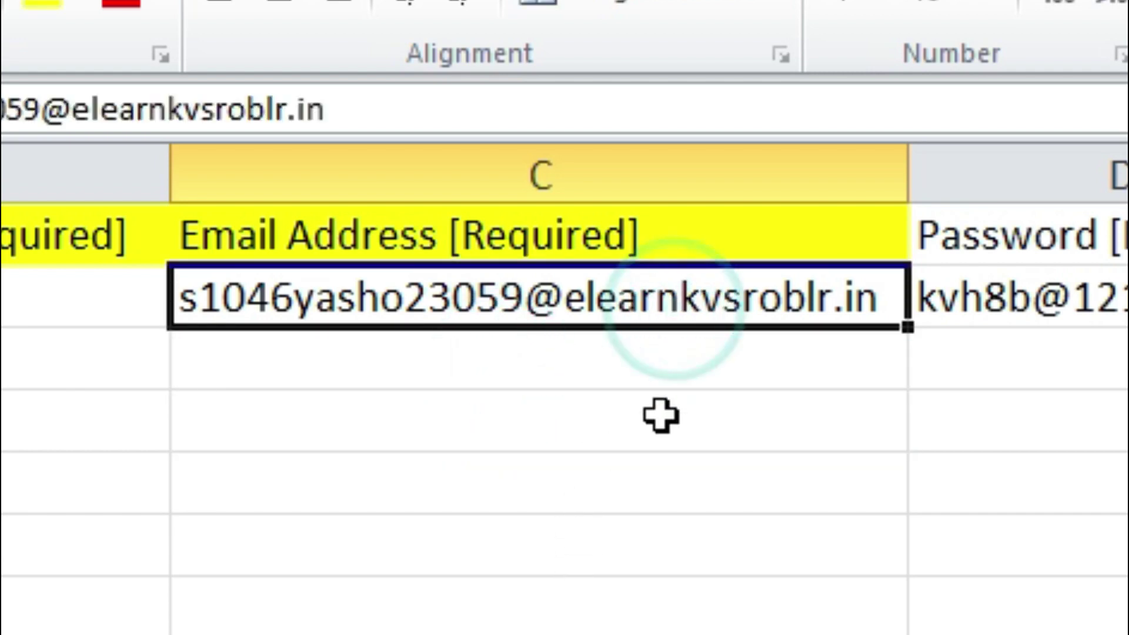
pyautogui.click(672, 370)
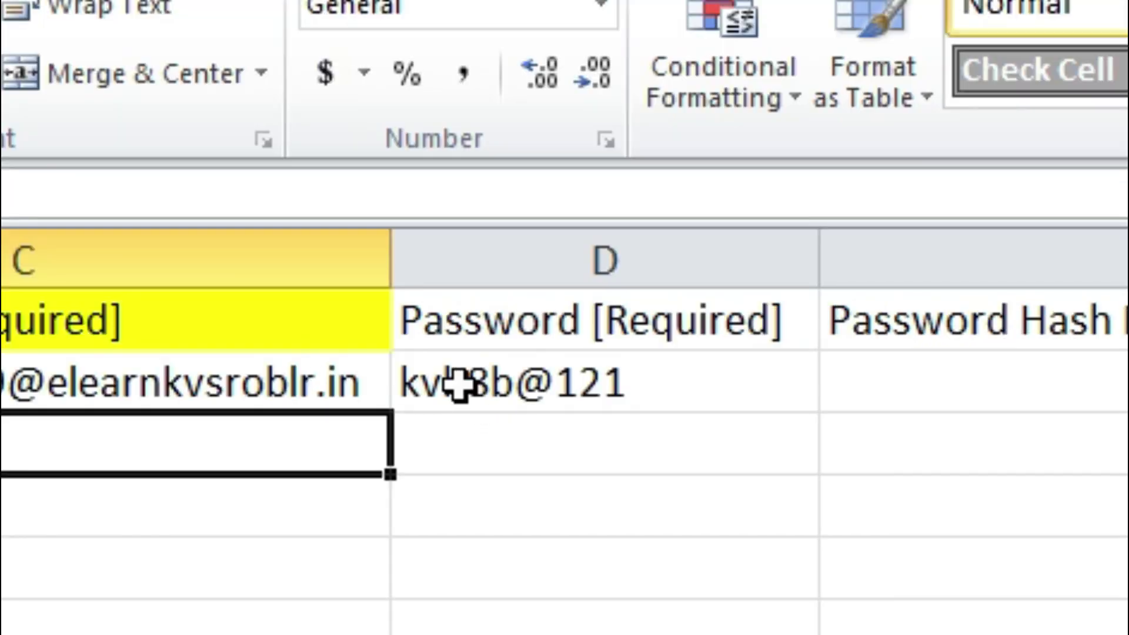
# Repeat the yellow fill on the Password [Required] header with F4.
pyautogui.click(976, 300)
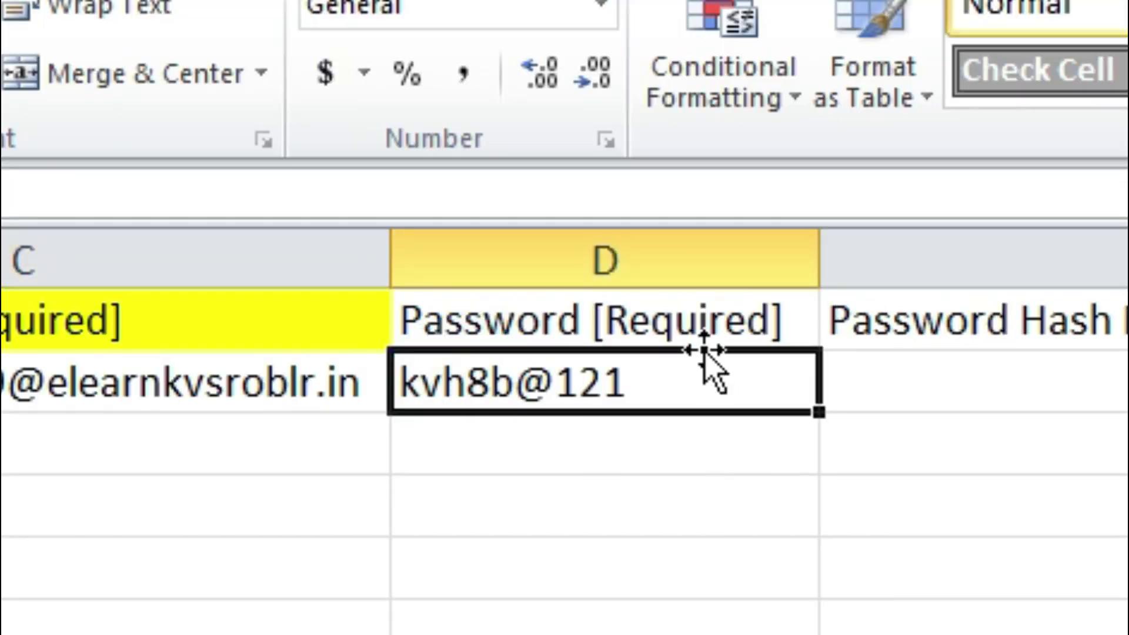
pyautogui.click(700, 325)
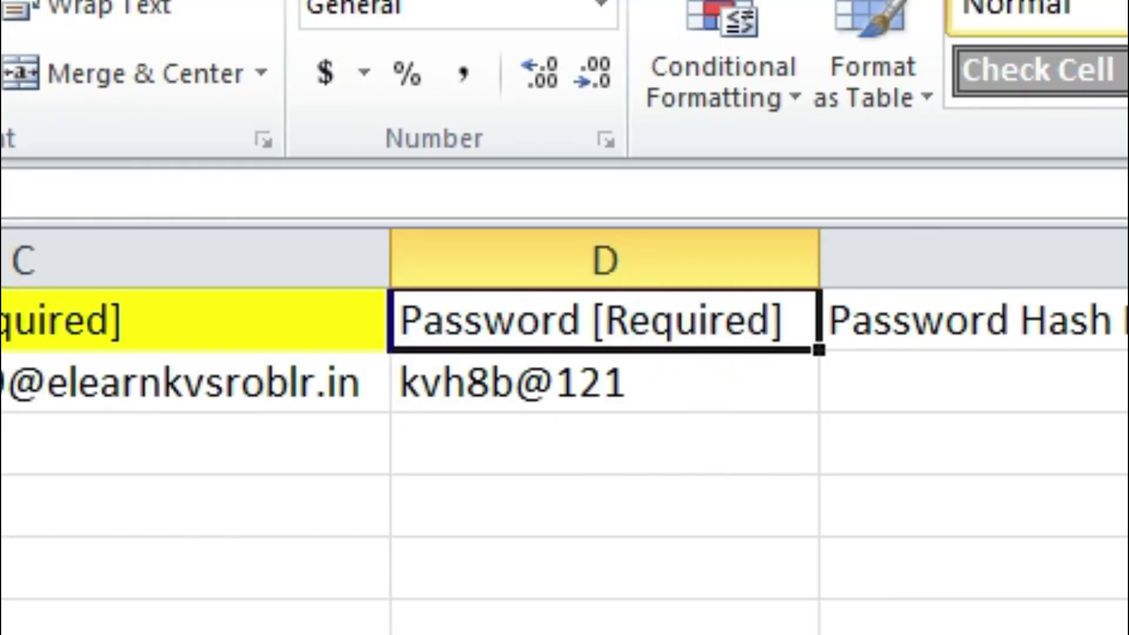
pyautogui.press('F4')
# Start copying the D2 password down column D, then cancel so the cells below stay empty.
pyautogui.click(648, 393)
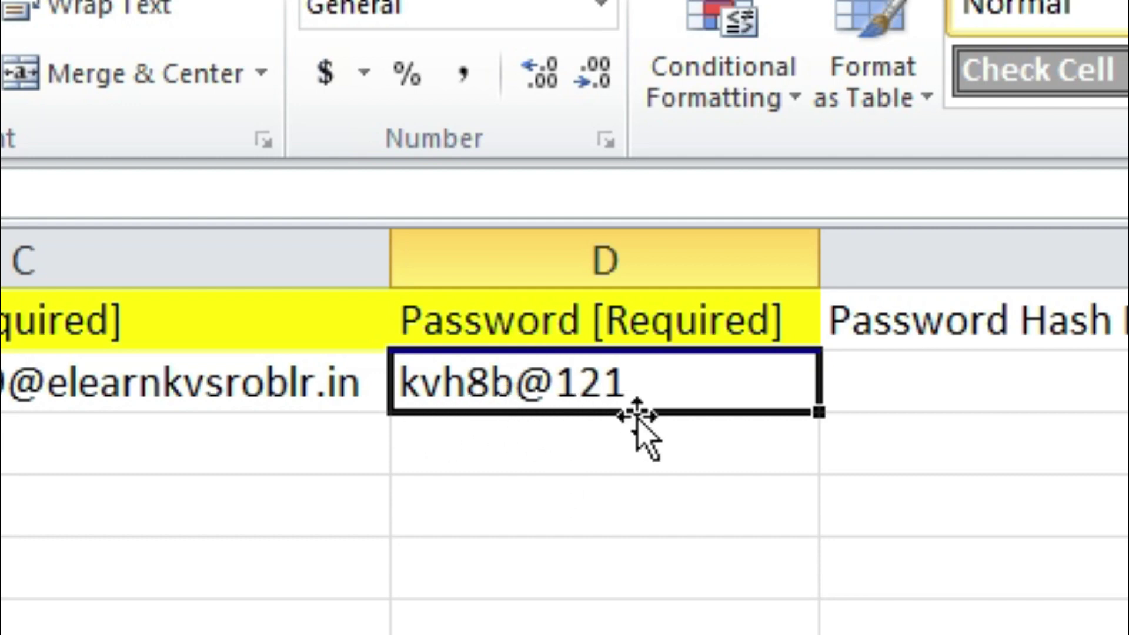
pyautogui.moveTo(819, 415); pyautogui.dragTo(819, 634)
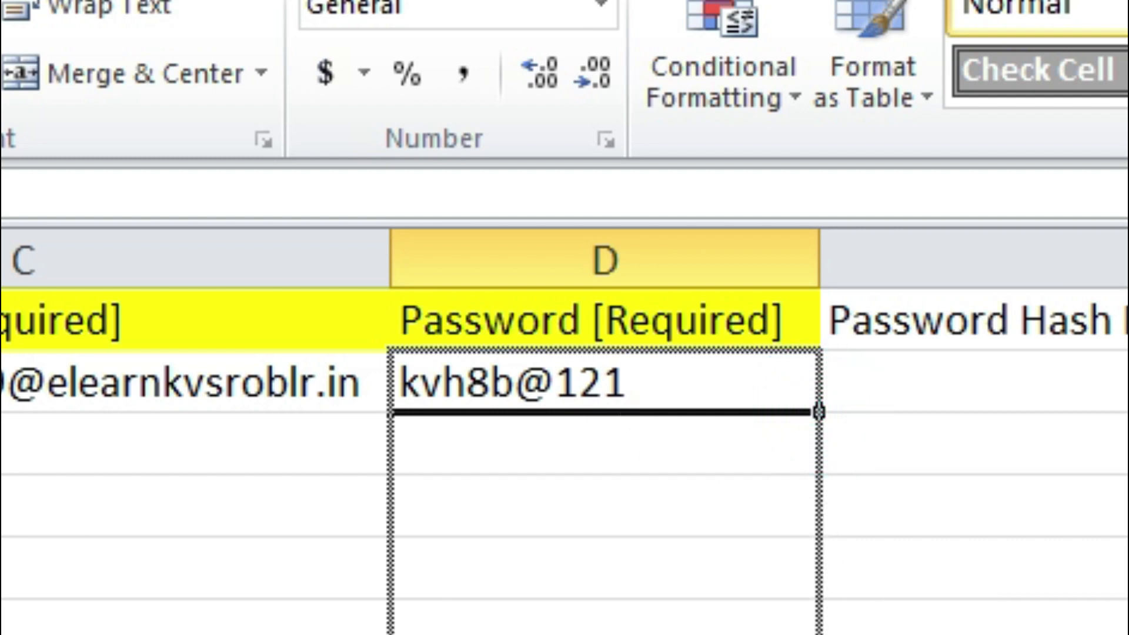
pyautogui.moveTo(773, 634); pyautogui.dragTo(804, 398)
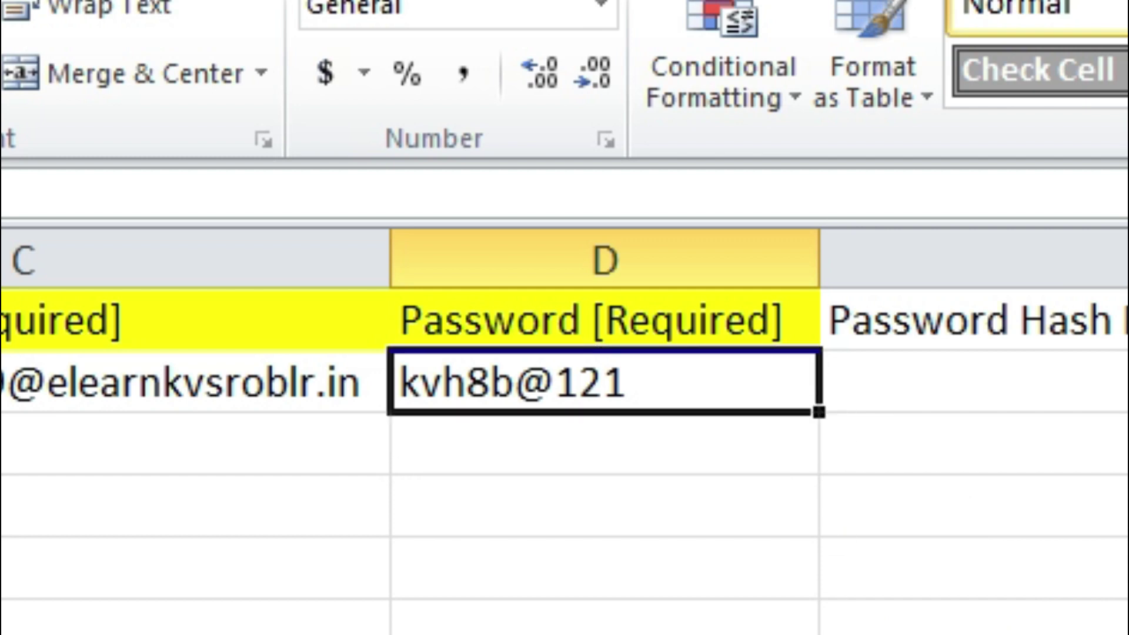
# AutoFit column F so the full Org Unit Path [Required] header is readable.
pyautogui.click(605, 385)
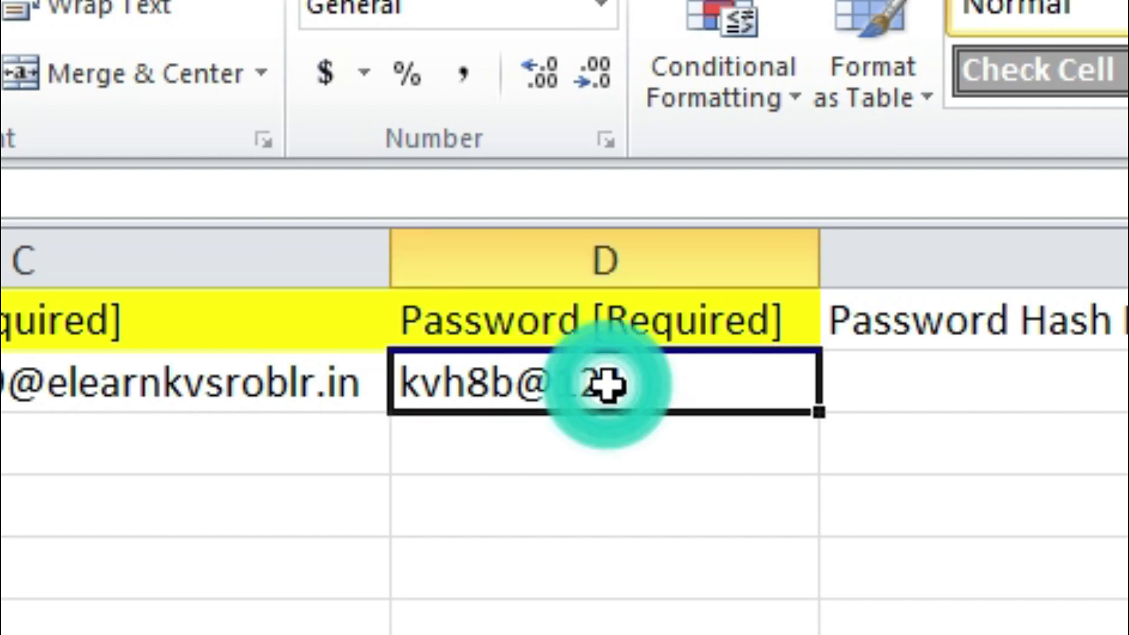
pyautogui.hscroll(1, 412, 382)
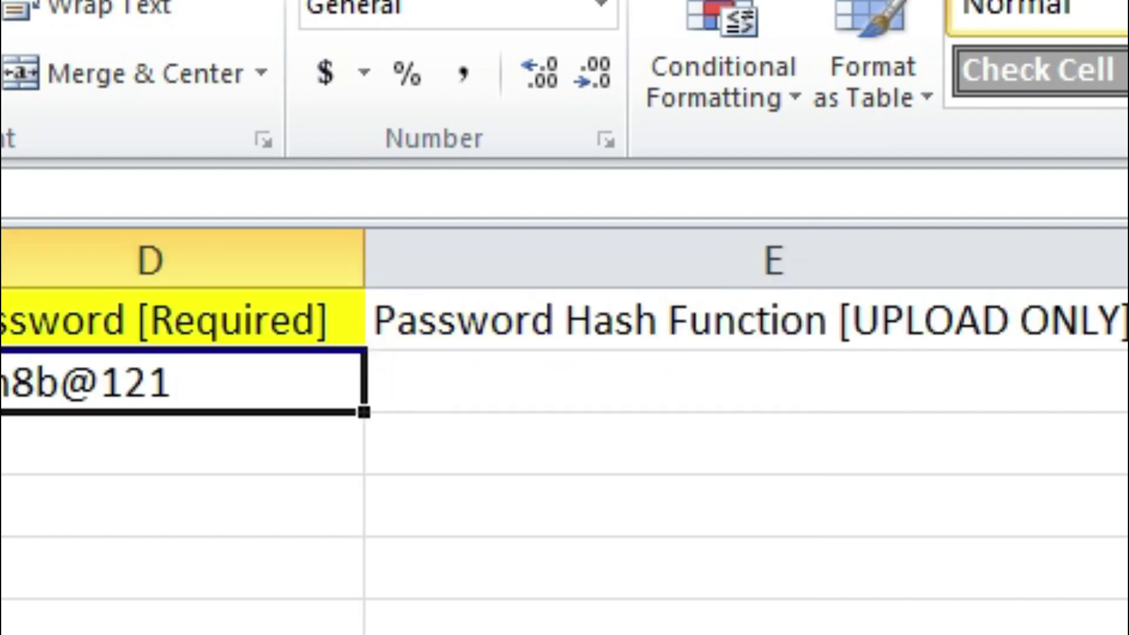
pyautogui.click(621, 333)
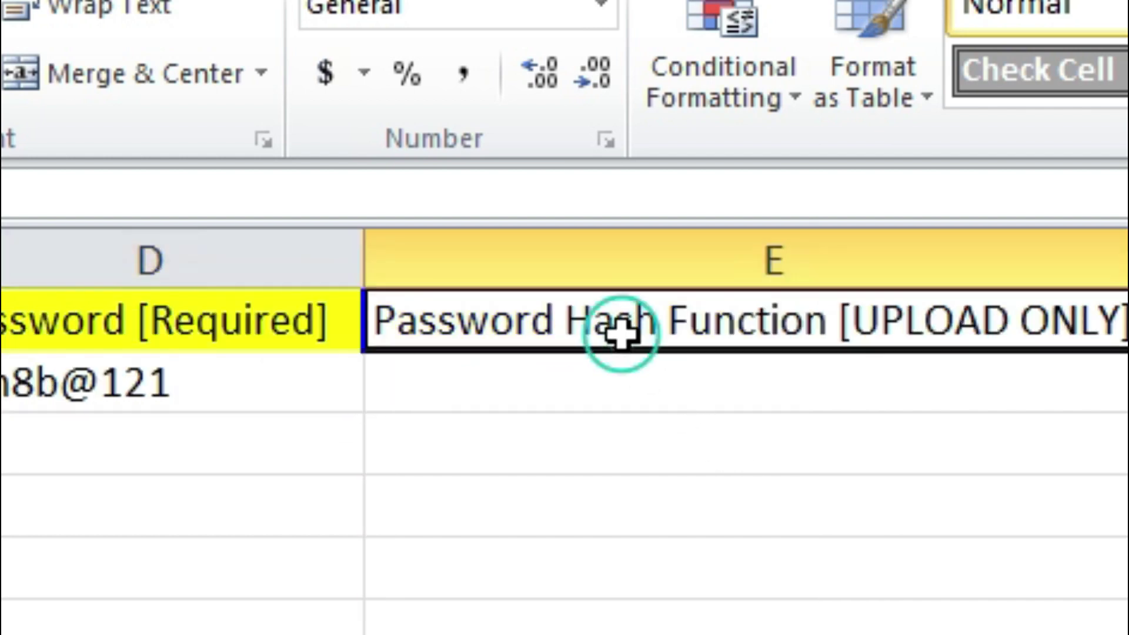
pyautogui.hscroll(1, 565, 329)
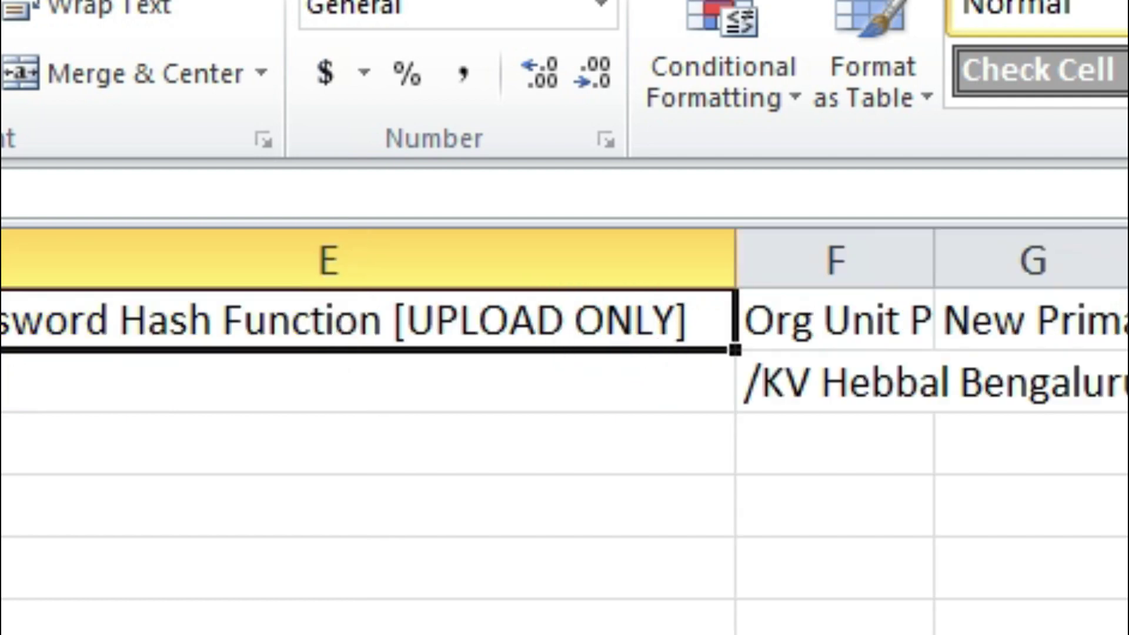
pyautogui.doubleClick(941, 238)
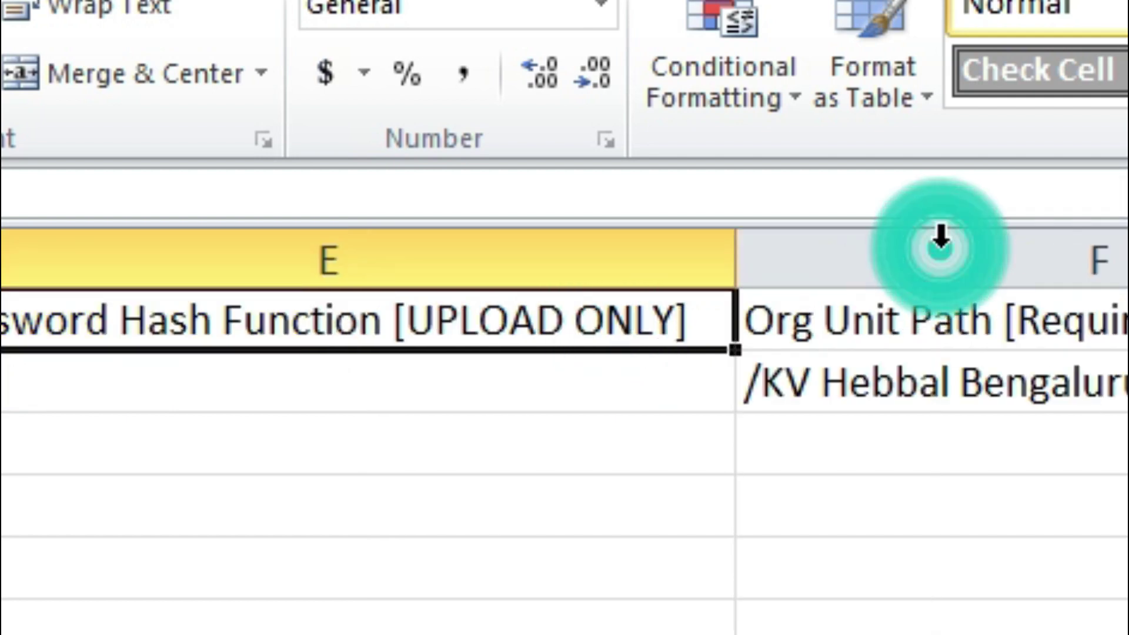
pyautogui.click(973, 315)
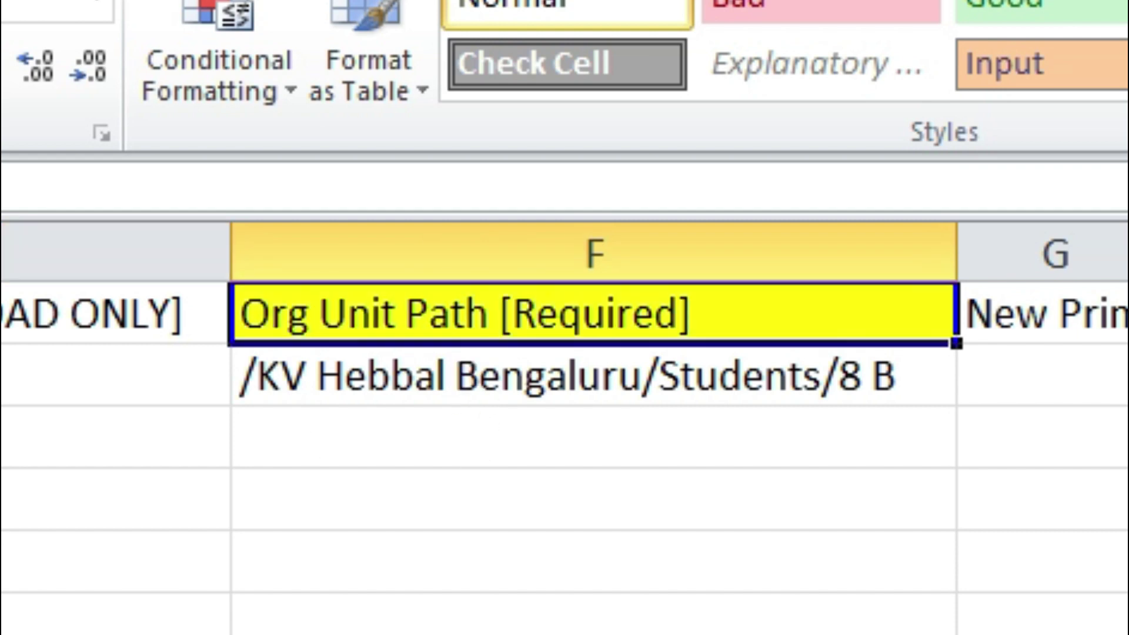
# Select F2, holding the org unit path /KV Hebbal Bengaluru/Students/8 B.
pyautogui.click(502, 377)
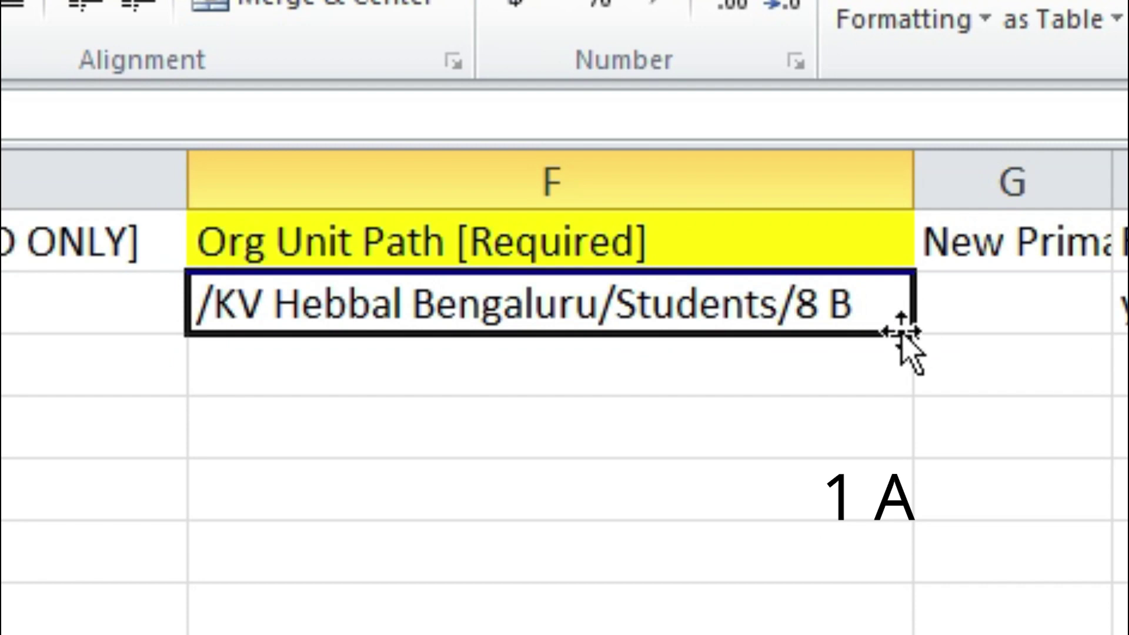
pyautogui.moveTo(913, 333); pyautogui.dragTo(916, 632)
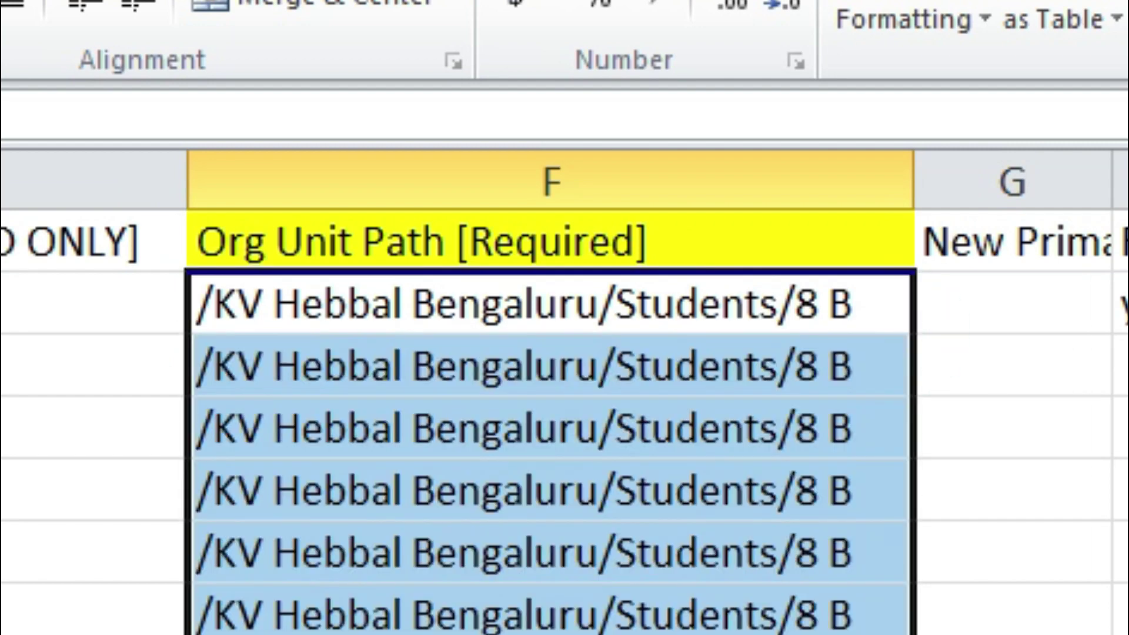
pyautogui.hotkey('ctrl', 'z')
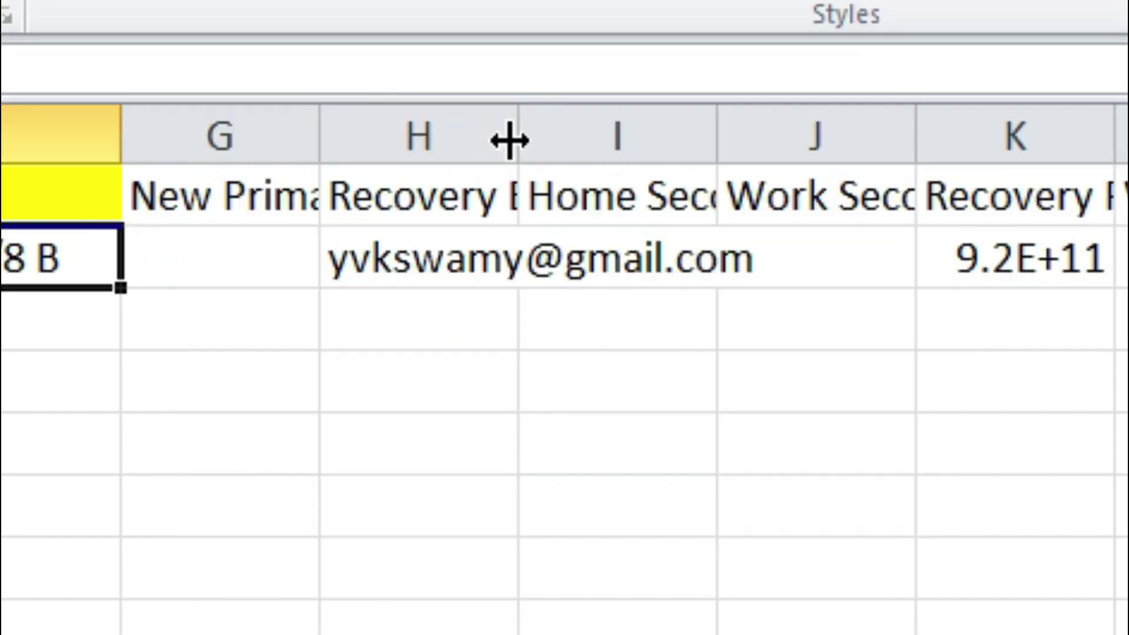
# AutoFit column H to the recovery email and give the Recovery Email header a yellow fill with F4.
pyautogui.doubleClick(506, 137)
pyautogui.click(506, 200)
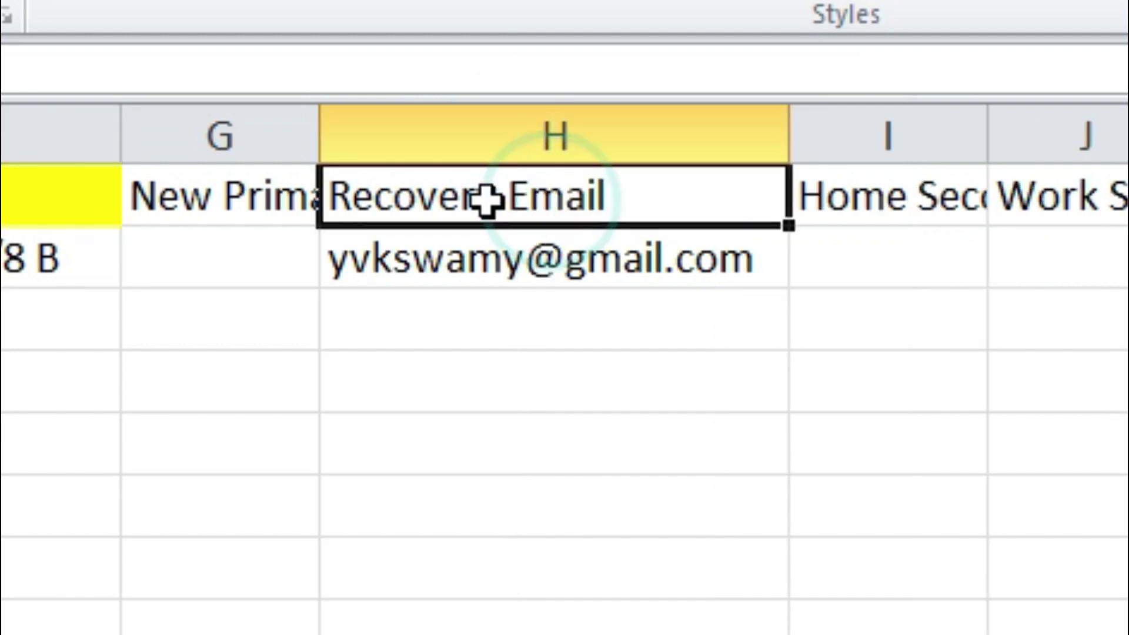
pyautogui.press('F4')
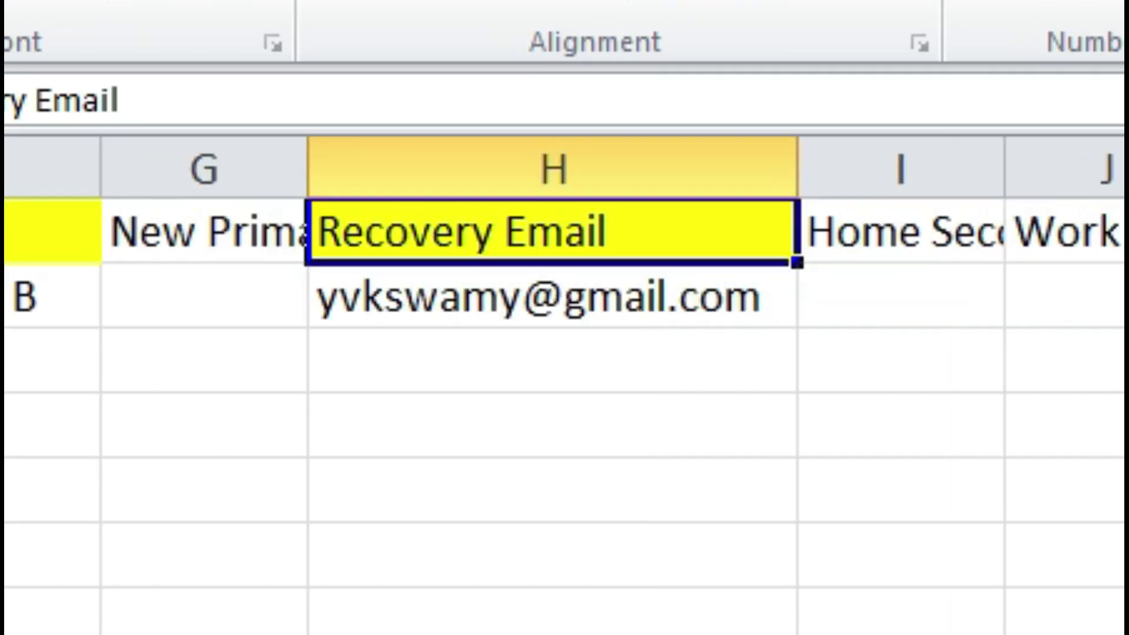
pyautogui.click(621, 303)
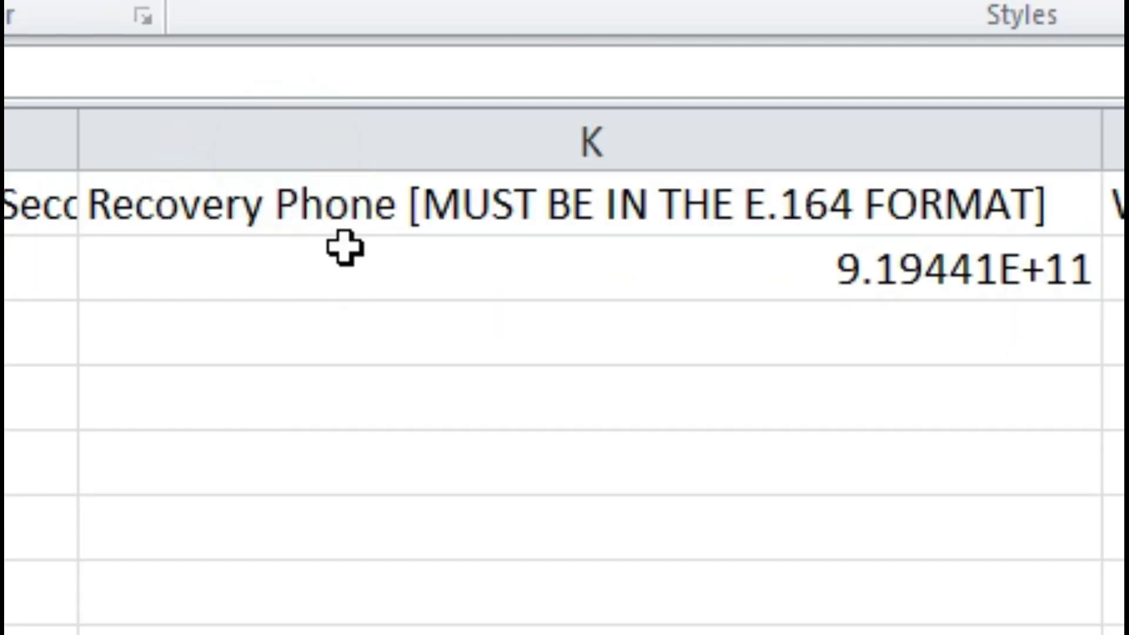
# Select the Recovery Phone header, then add a + before the phone number below and commit it.
pyautogui.click(362, 202)
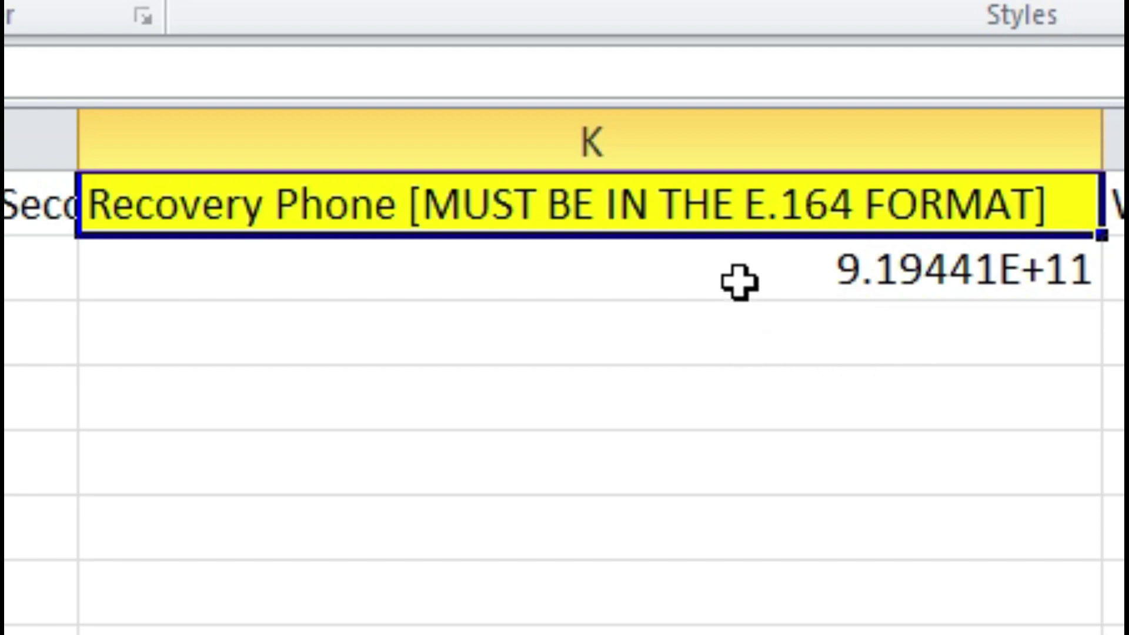
pyautogui.click(689, 281)
pyautogui.doubleClick(693, 282)
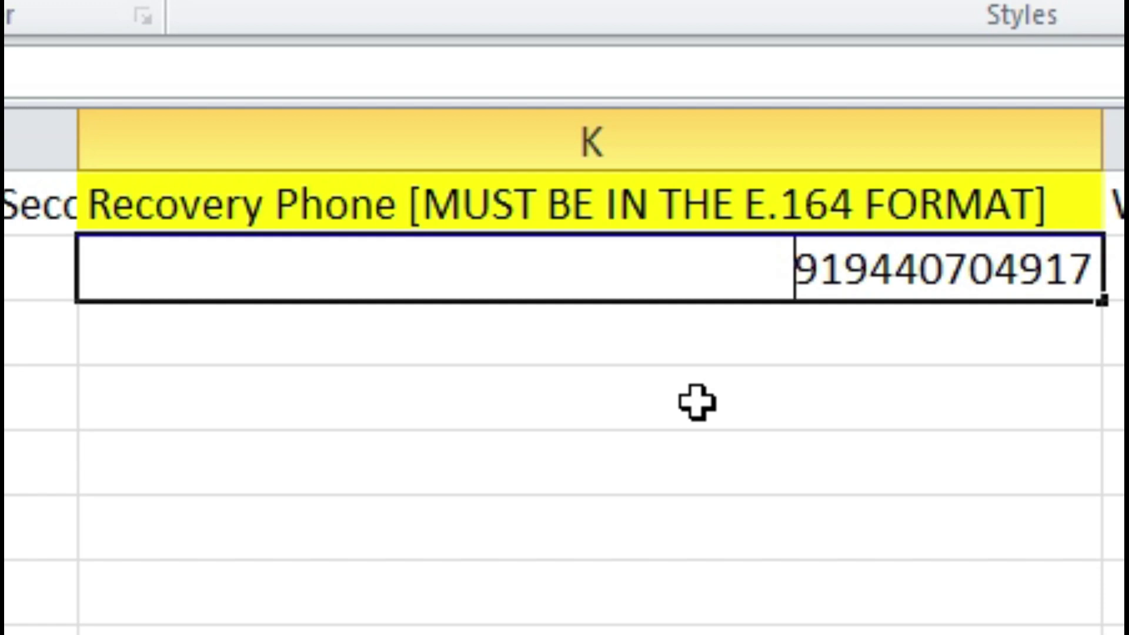
pyautogui.write('+')
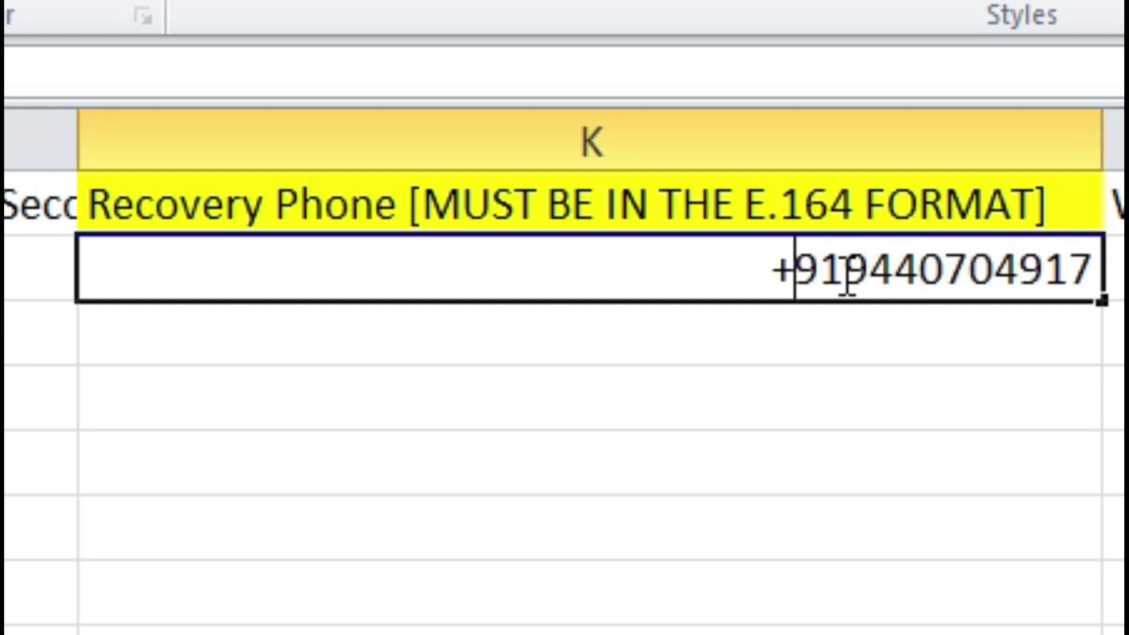
pyautogui.moveTo(847, 285); pyautogui.dragTo(793, 277)
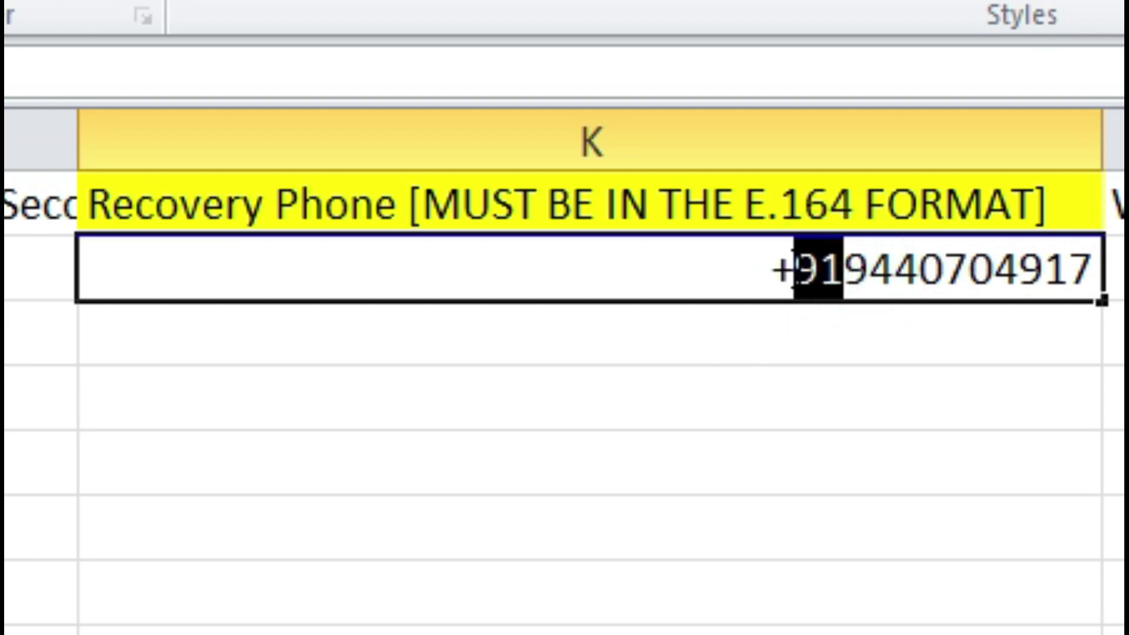
pyautogui.click(772, 272)
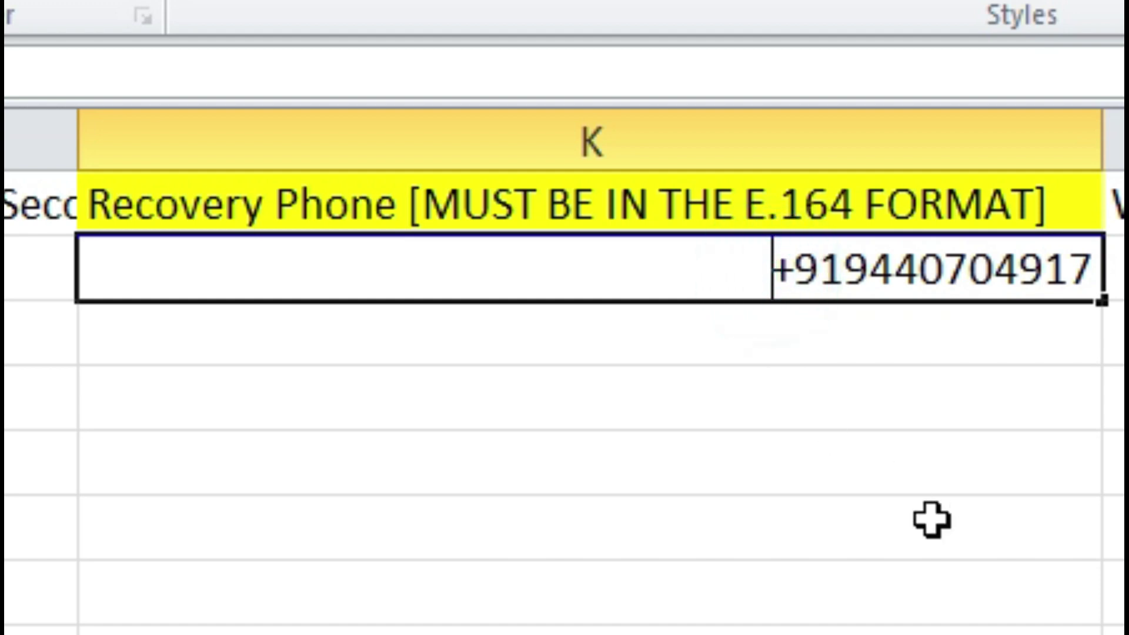
pyautogui.moveTo(844, 274); pyautogui.dragTo(1092, 289)
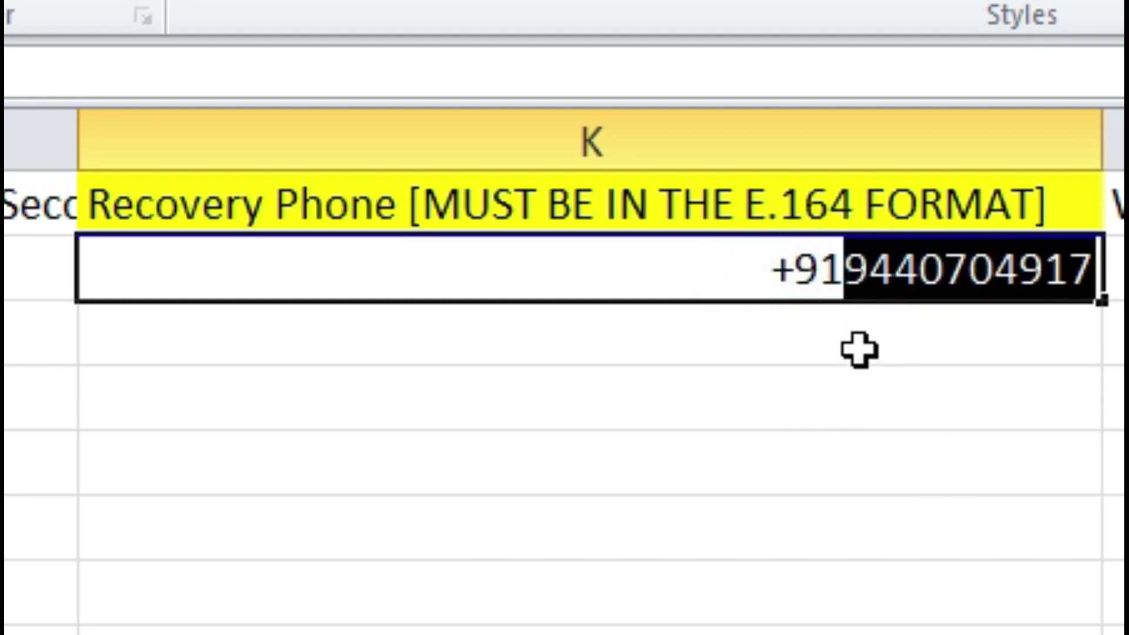
pyautogui.click(968, 330)
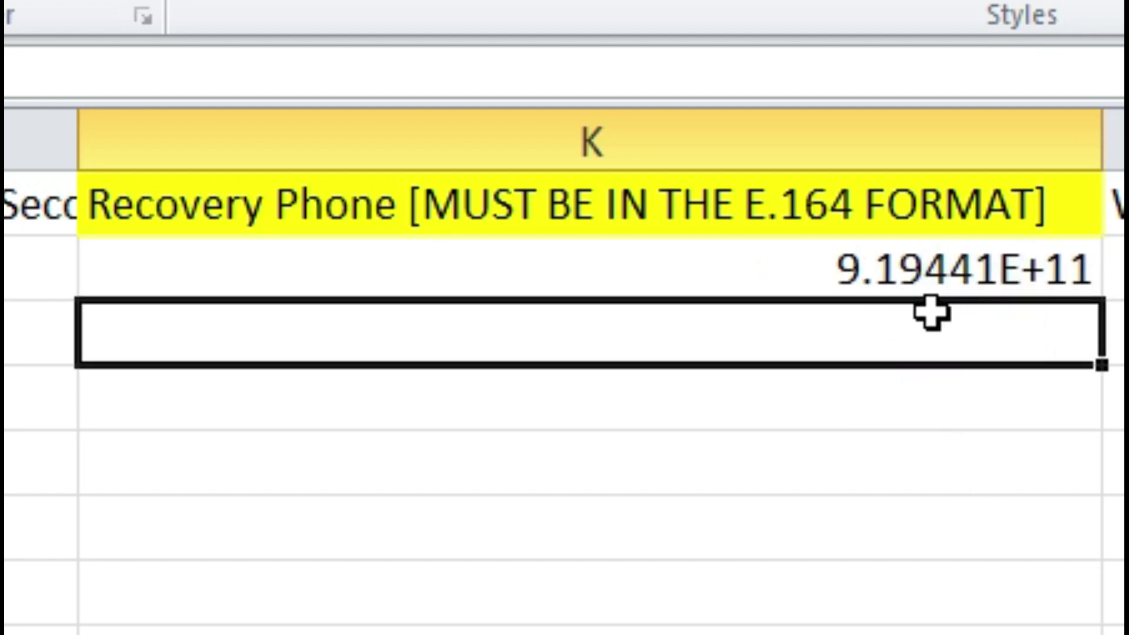
# Prefix the K3 recovery phone with an apostrophe and + so it stays text.
pyautogui.click(938, 264)
pyautogui.doubleClick(941, 264)
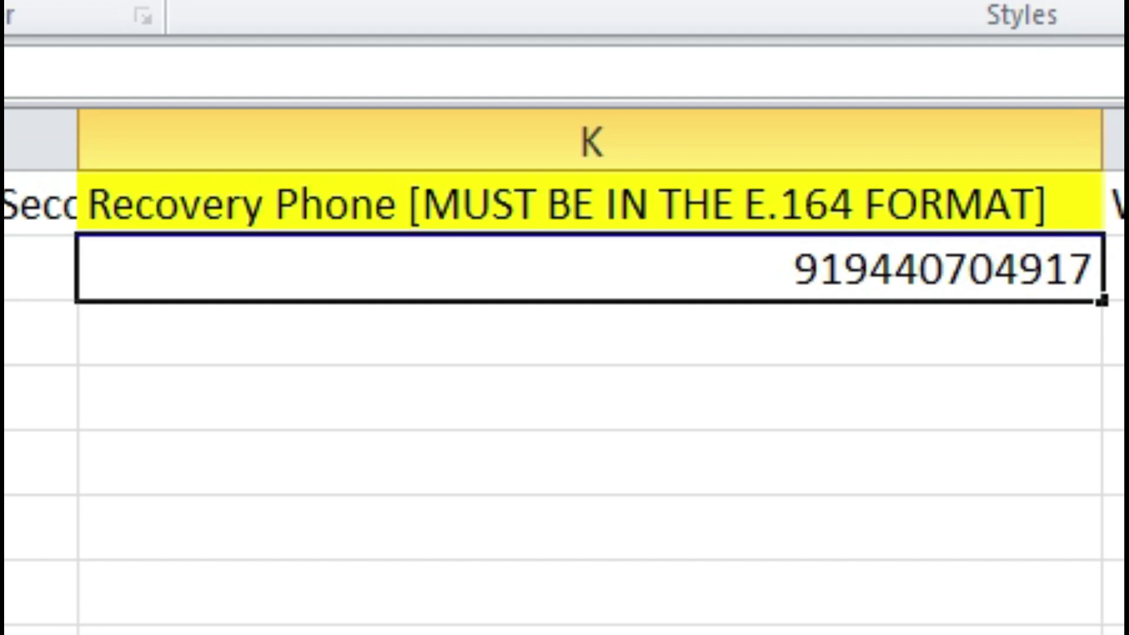
pyautogui.write("'")
pyautogui.write('+')
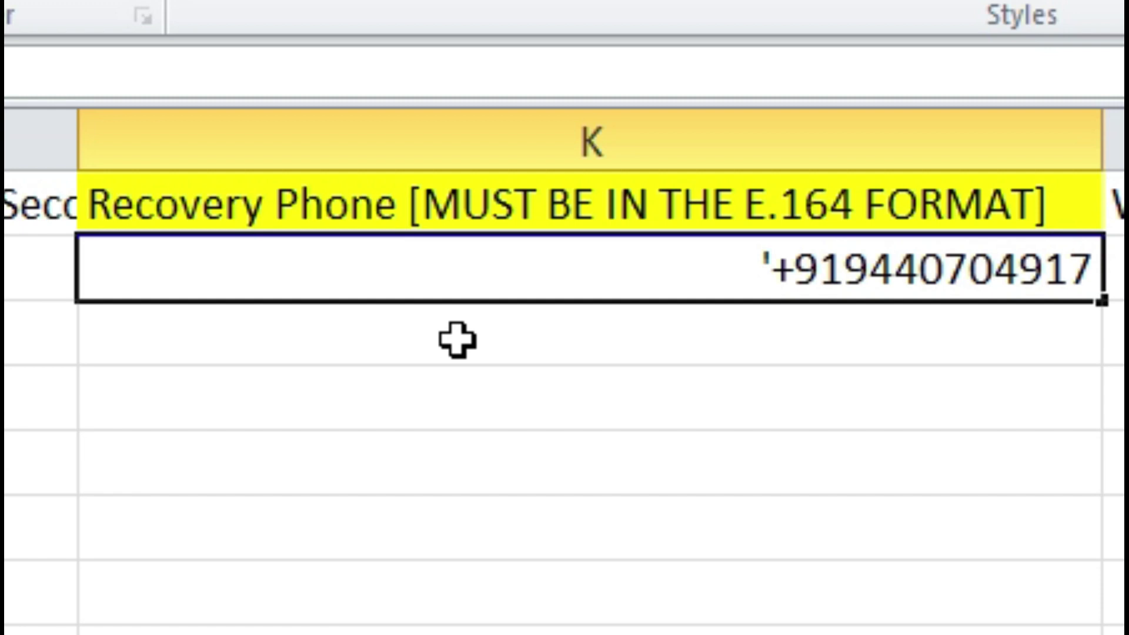
pyautogui.press('Return')
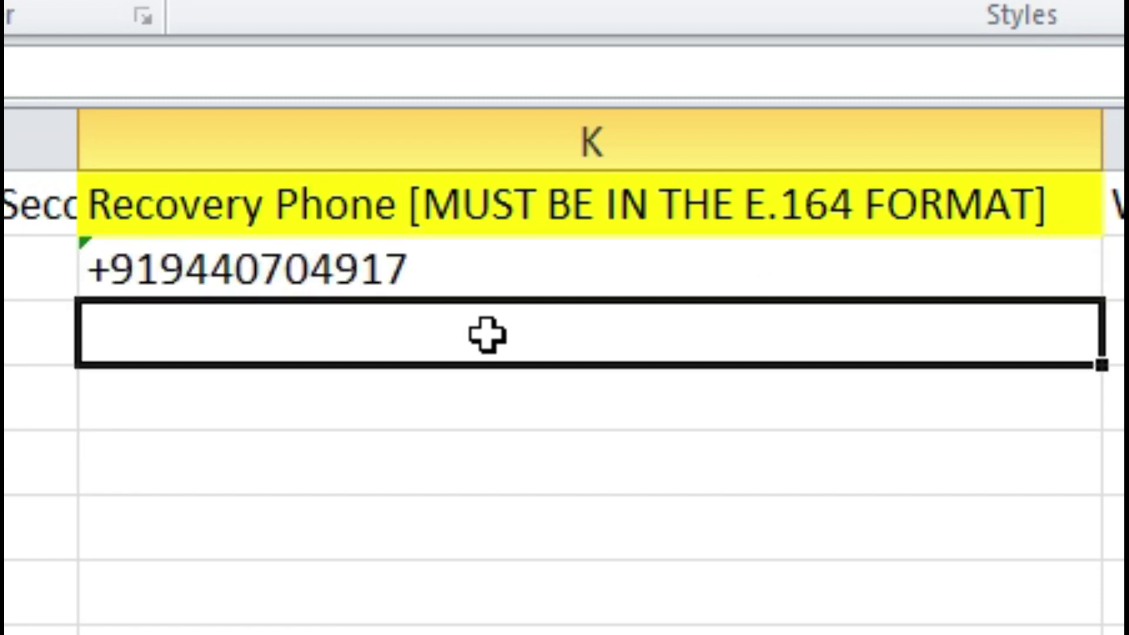
pyautogui.doubleClick(428, 331)
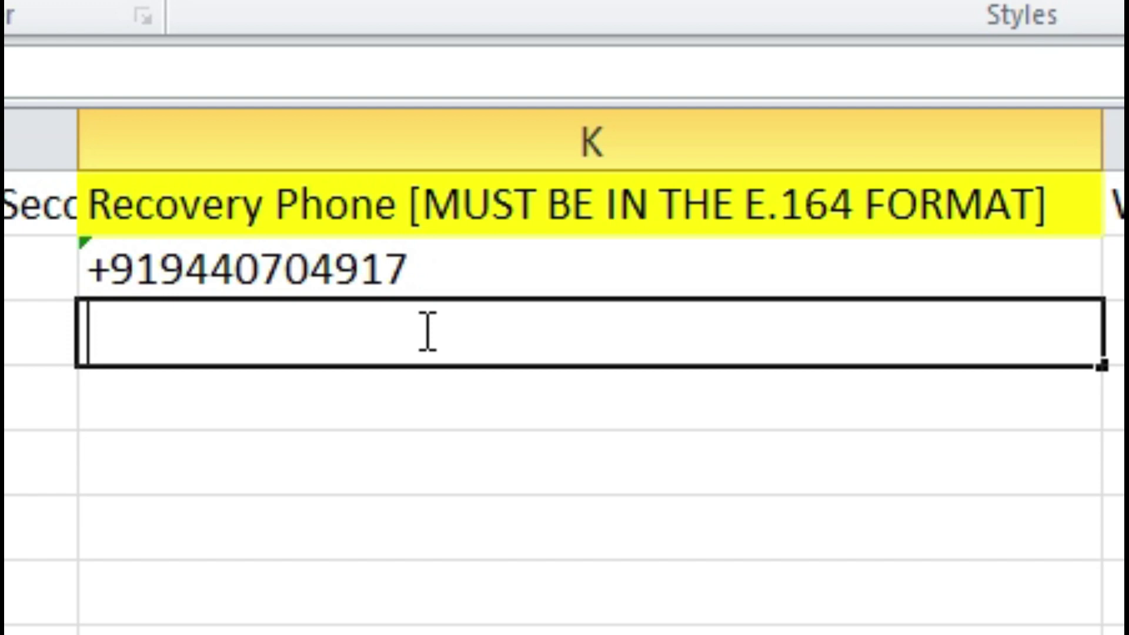
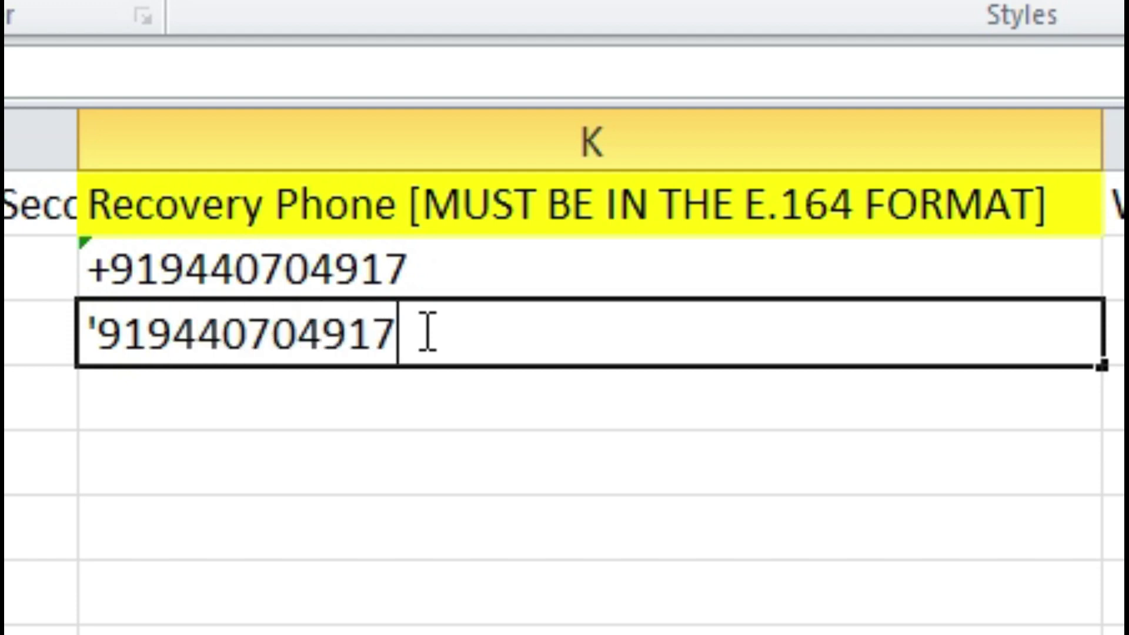
pyautogui.press('Return')
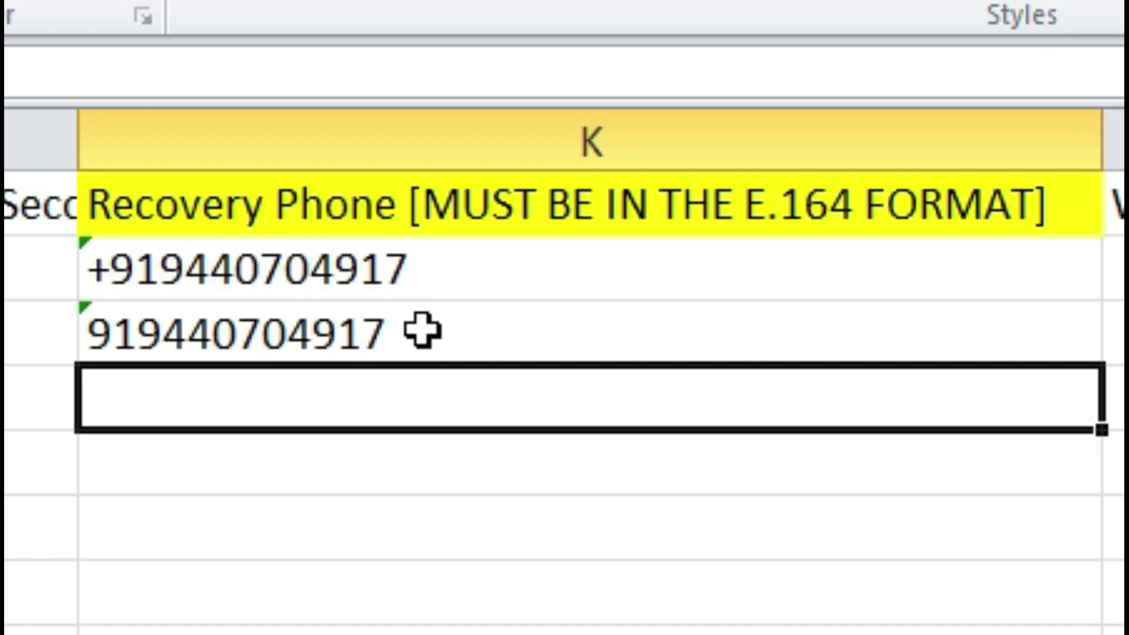
pyautogui.click(360, 340)
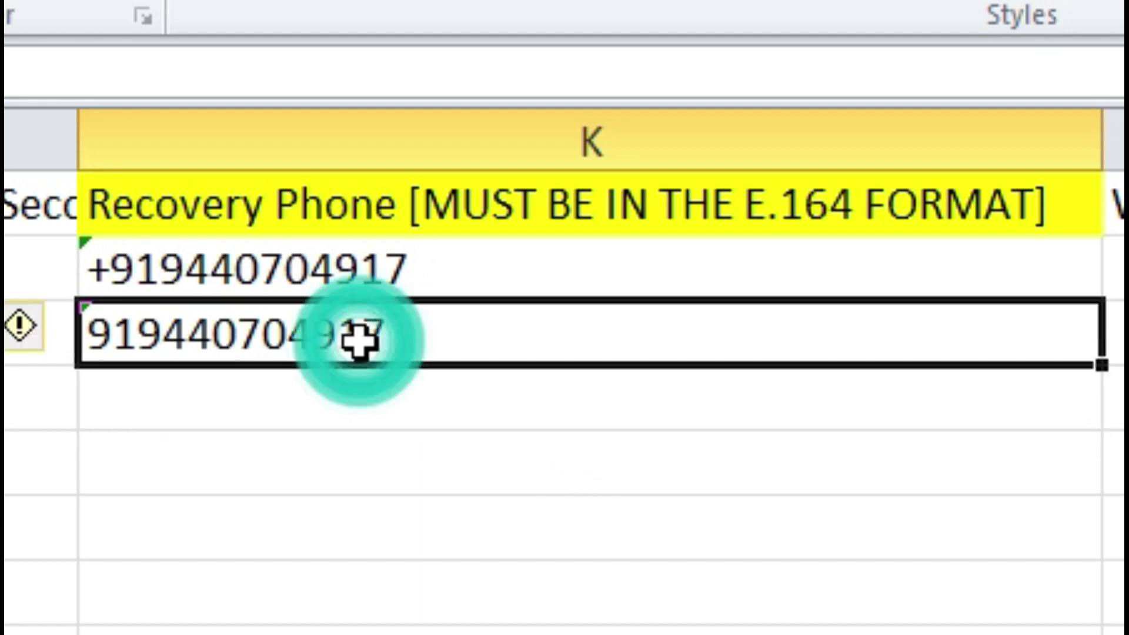
pyautogui.doubleClick(273, 341)
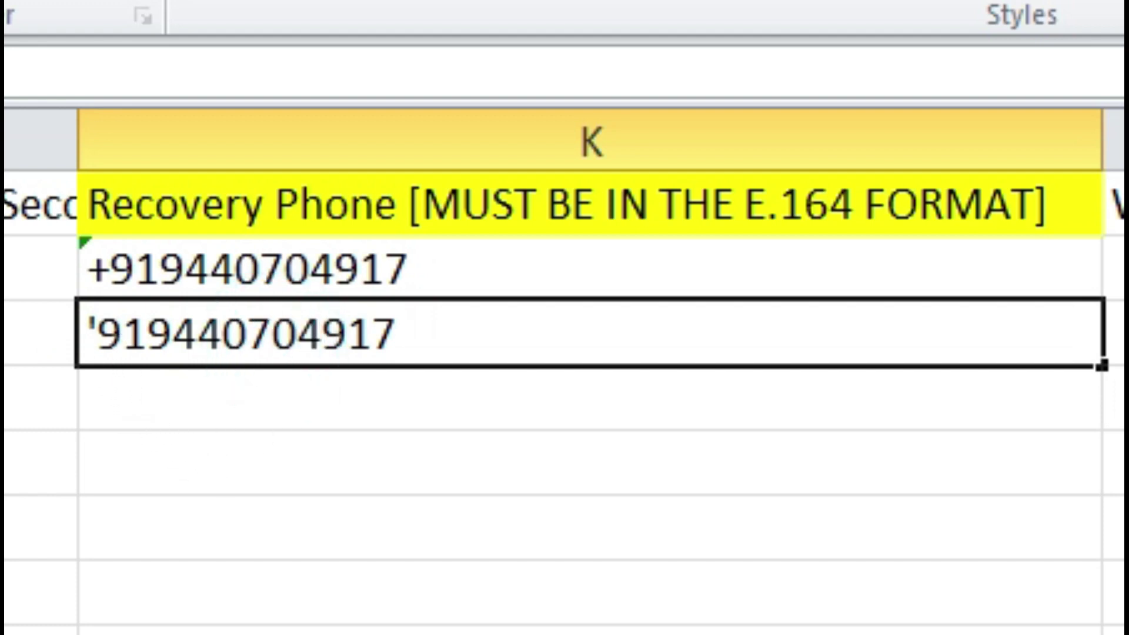
pyautogui.write('+')
pyautogui.press('Return')
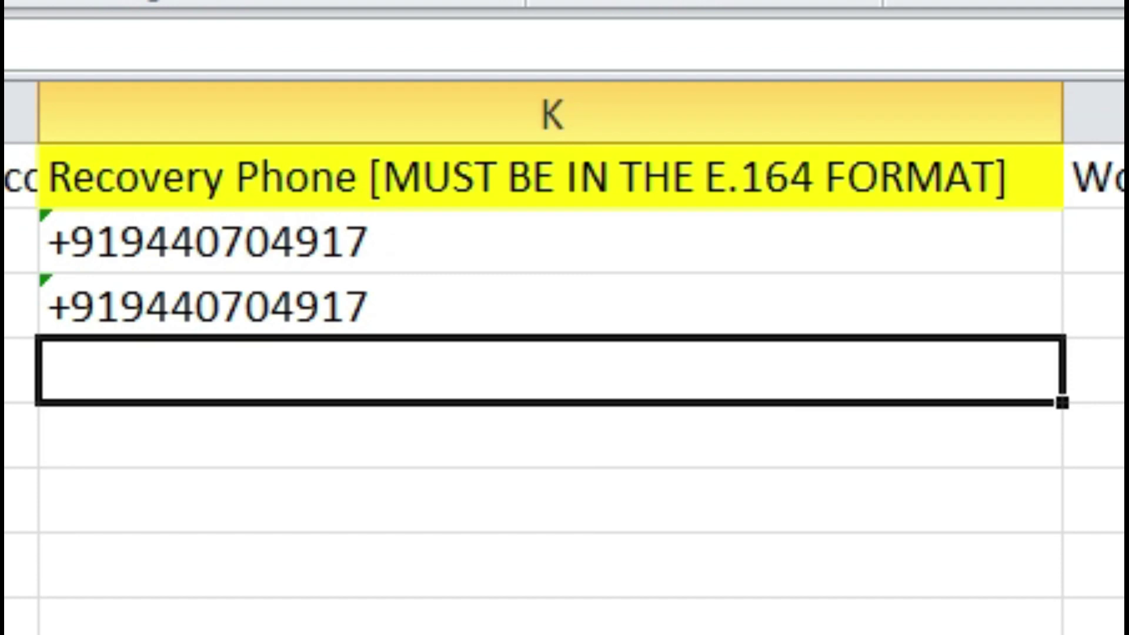
pyautogui.click(335, 399)
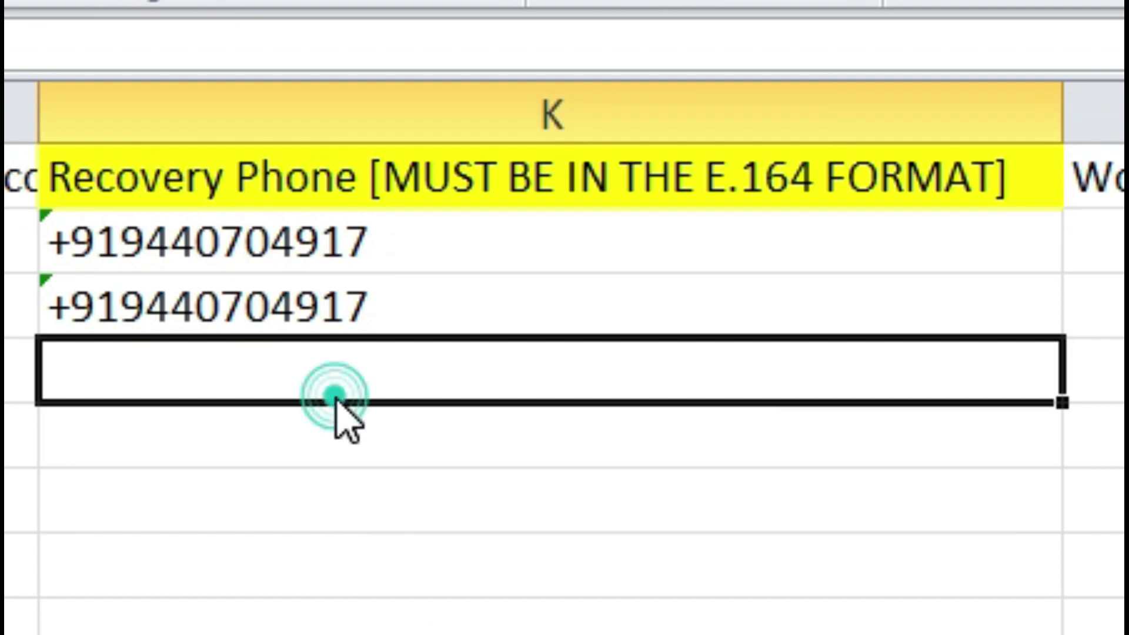
pyautogui.click(388, 299)
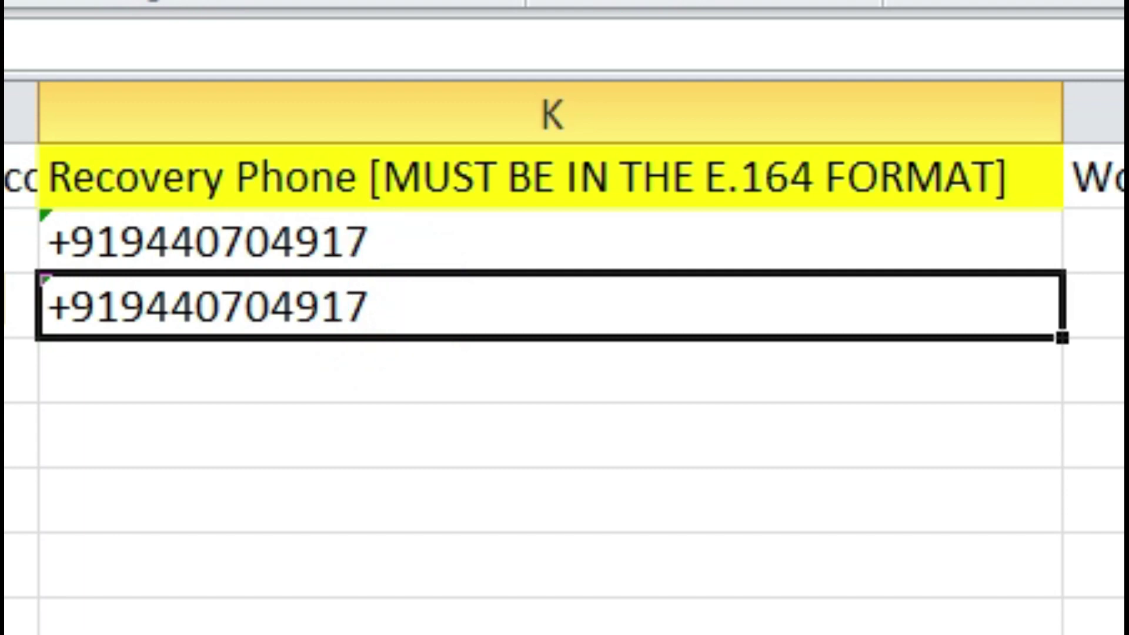
pyautogui.press('Delete')
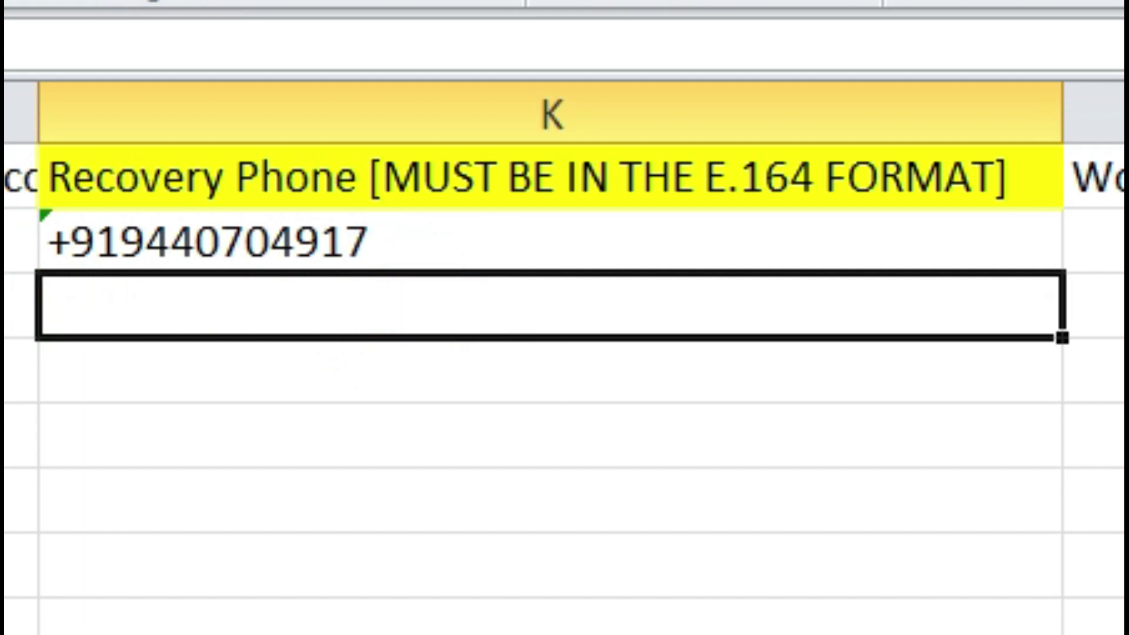
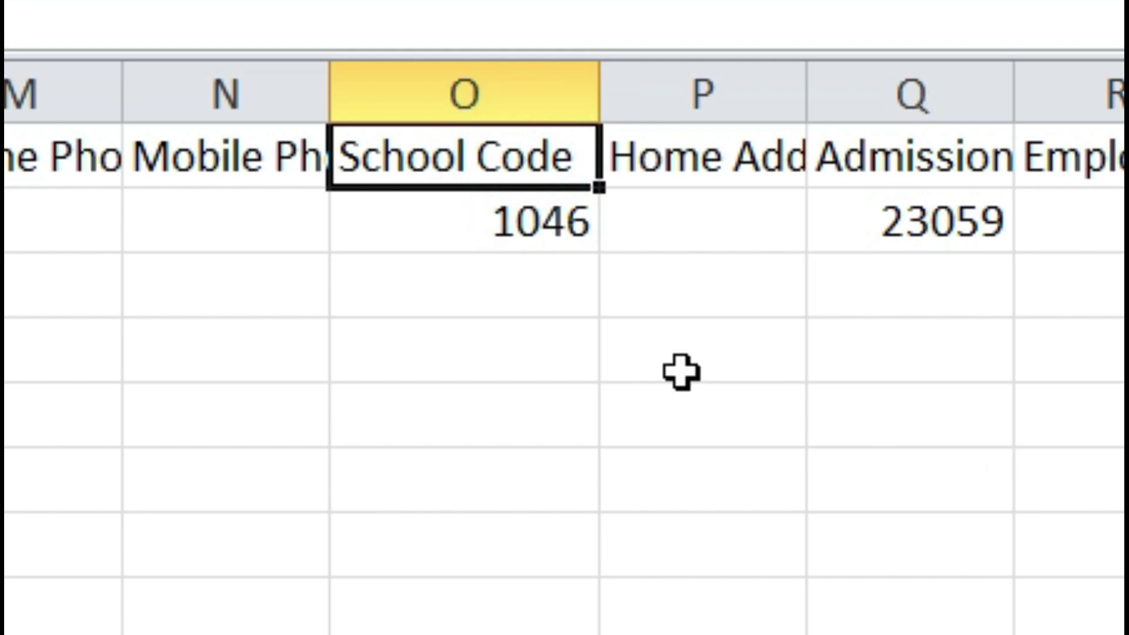
# Highlight the School Code header in O1 with yellow fill.
pyautogui.click(496, 240)
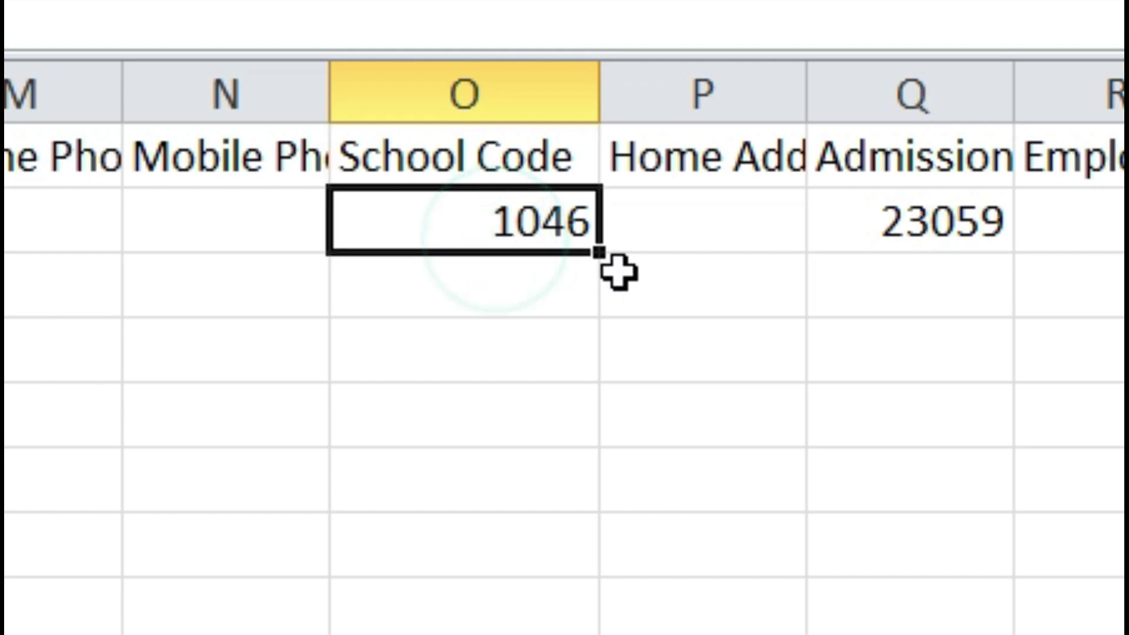
pyautogui.click(365, 160)
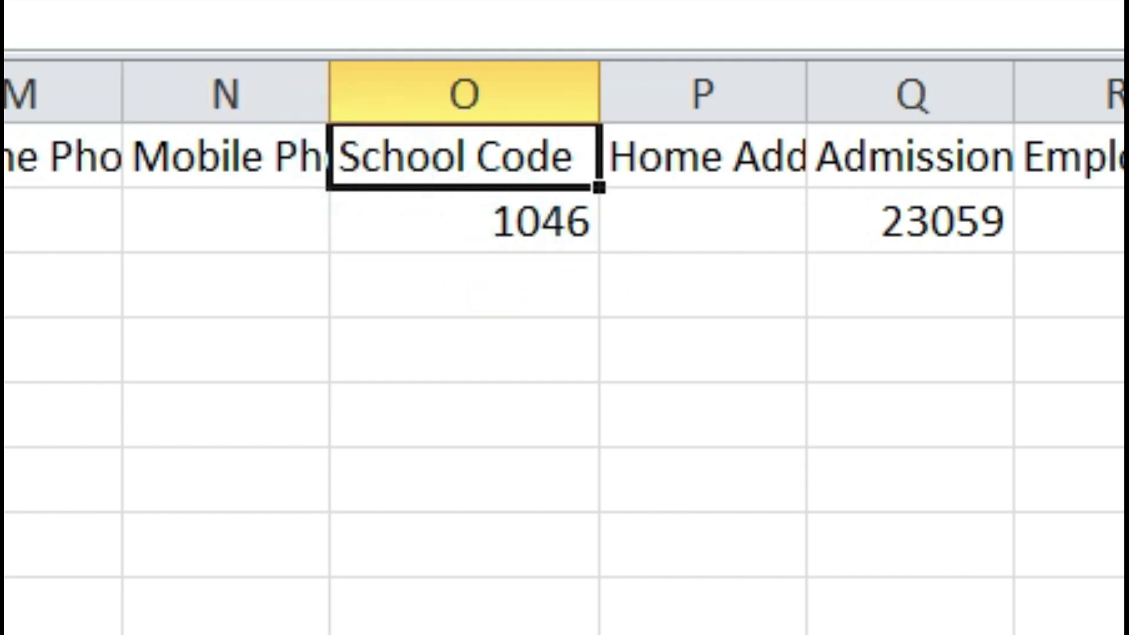
pyautogui.hscroll(3, 564, 318)
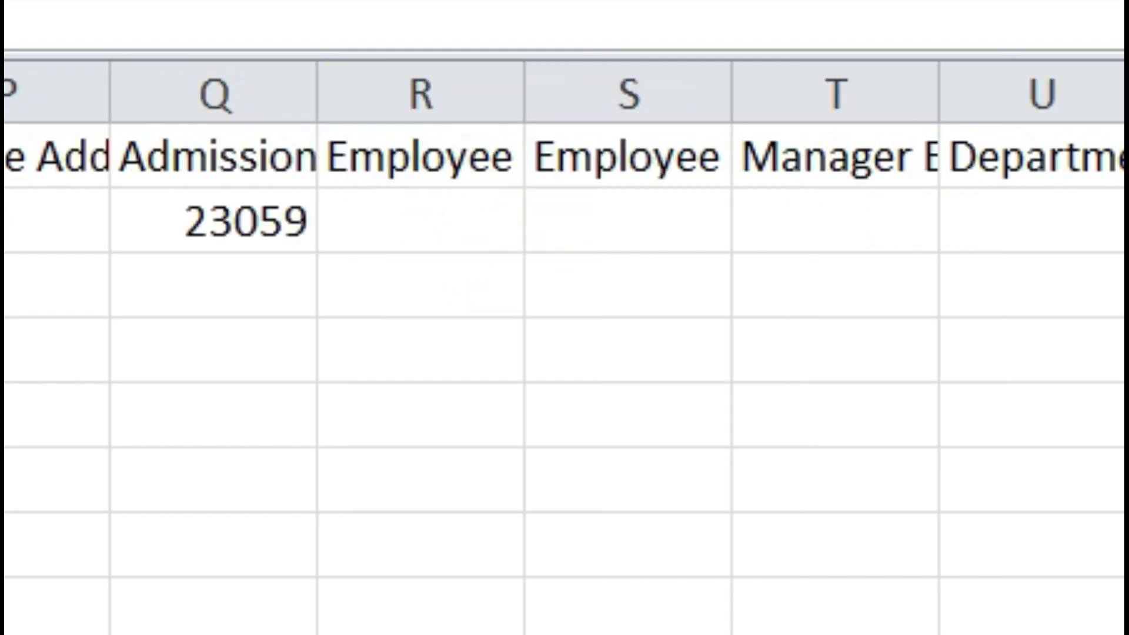
pyautogui.hscroll(-2, 335, 222)
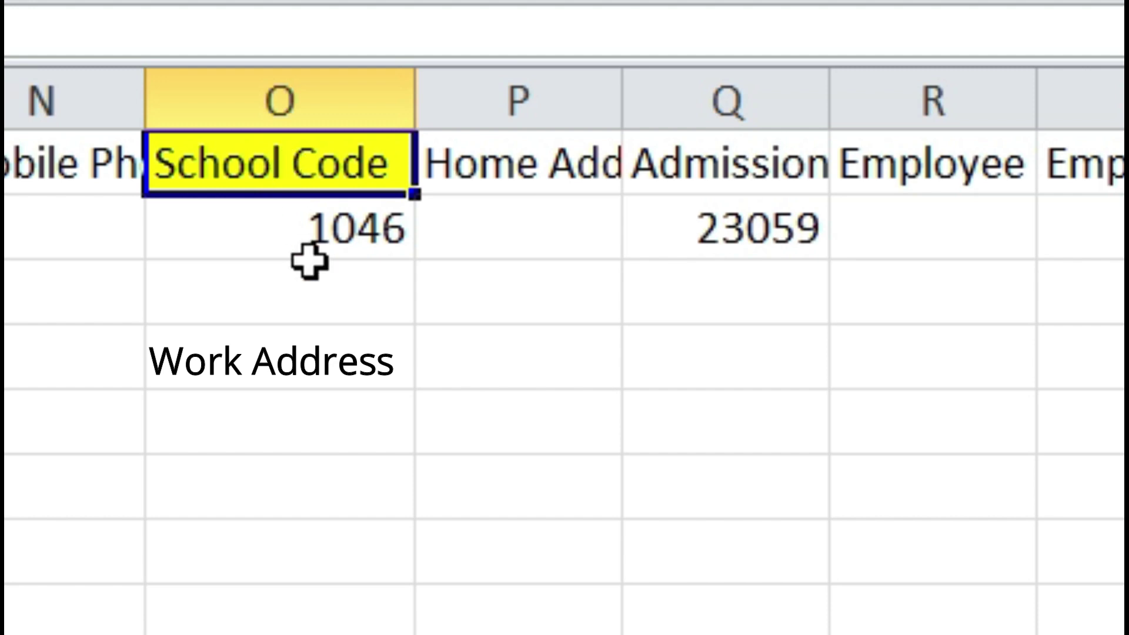
pyautogui.click(301, 228)
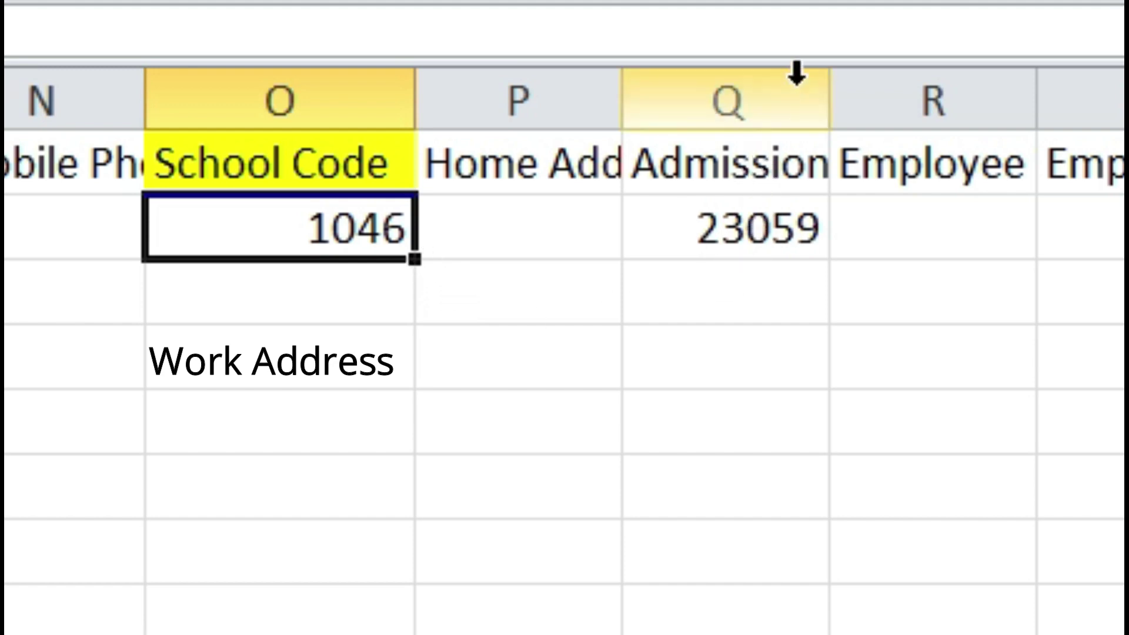
# Fill the Admission No header yellow and AutoFit columns Q and R to their headers.
pyautogui.doubleClick(826, 102)
pyautogui.click(792, 186)
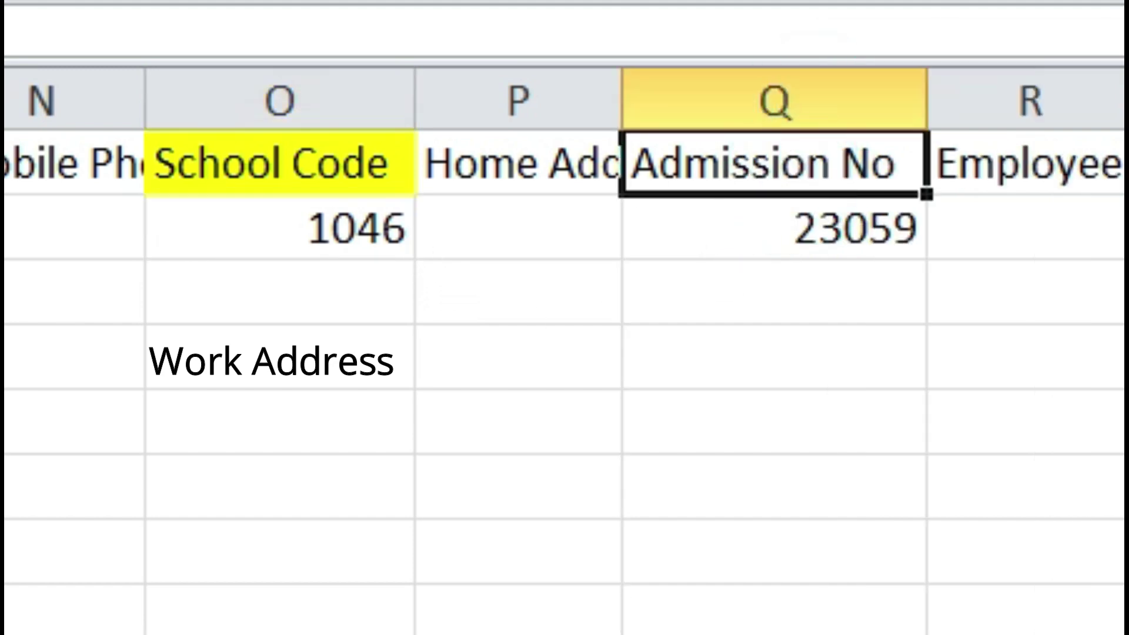
pyautogui.click(845, 241)
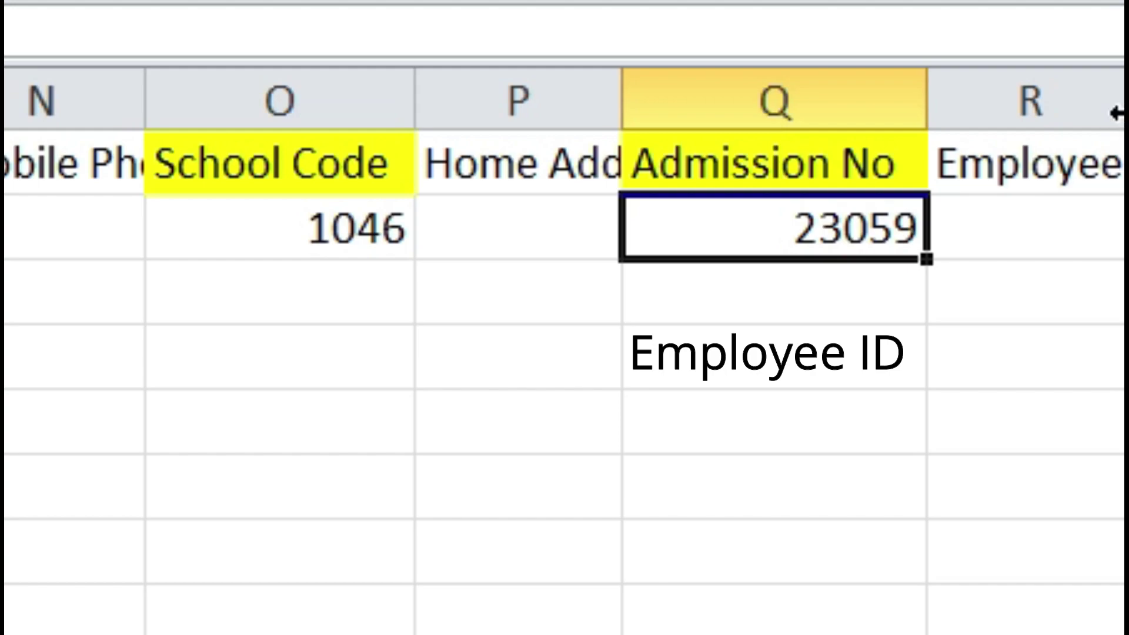
pyautogui.doubleClick(1116, 101)
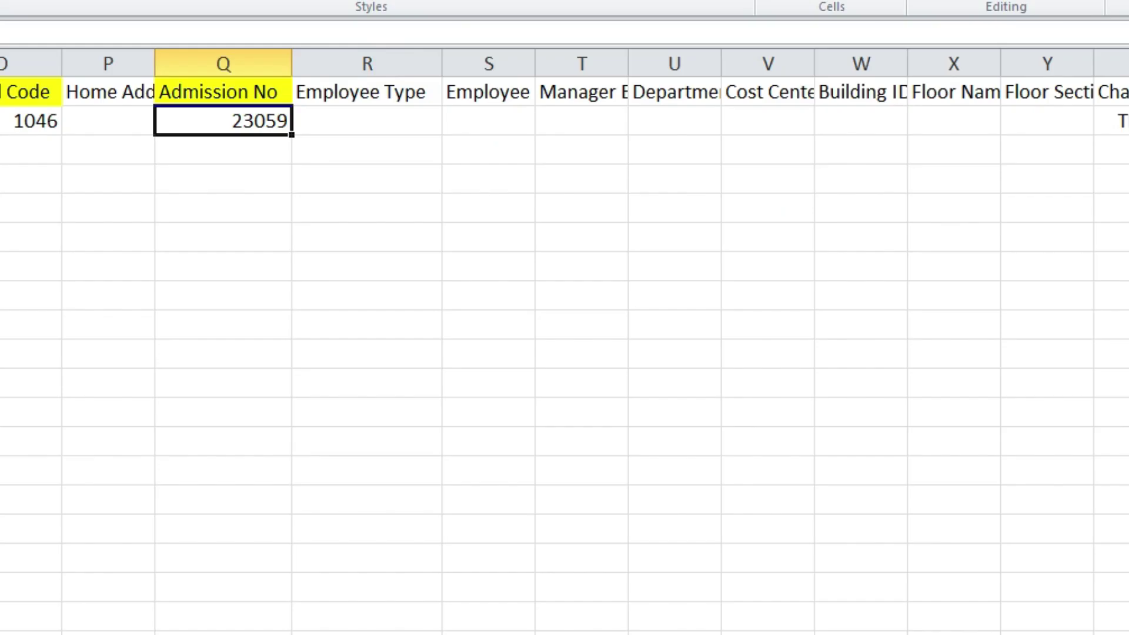
# Give the Change Password at Next Sign-In header in Z1 a yellow fill.
pyautogui.hscroll(1, 564, 341)
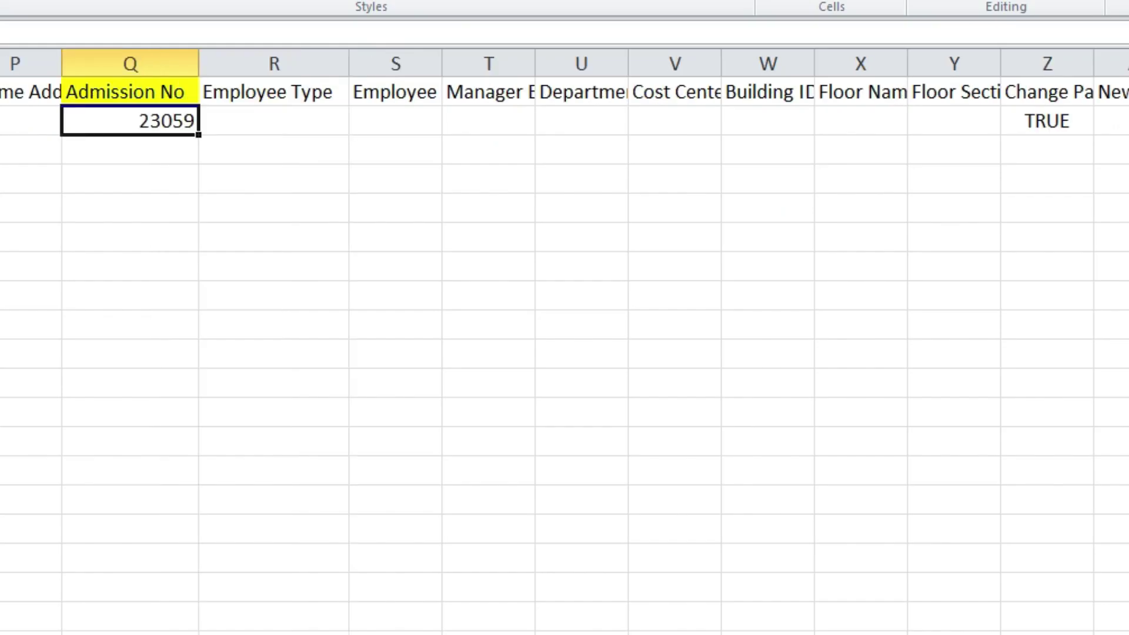
pyautogui.click(1099, 61)
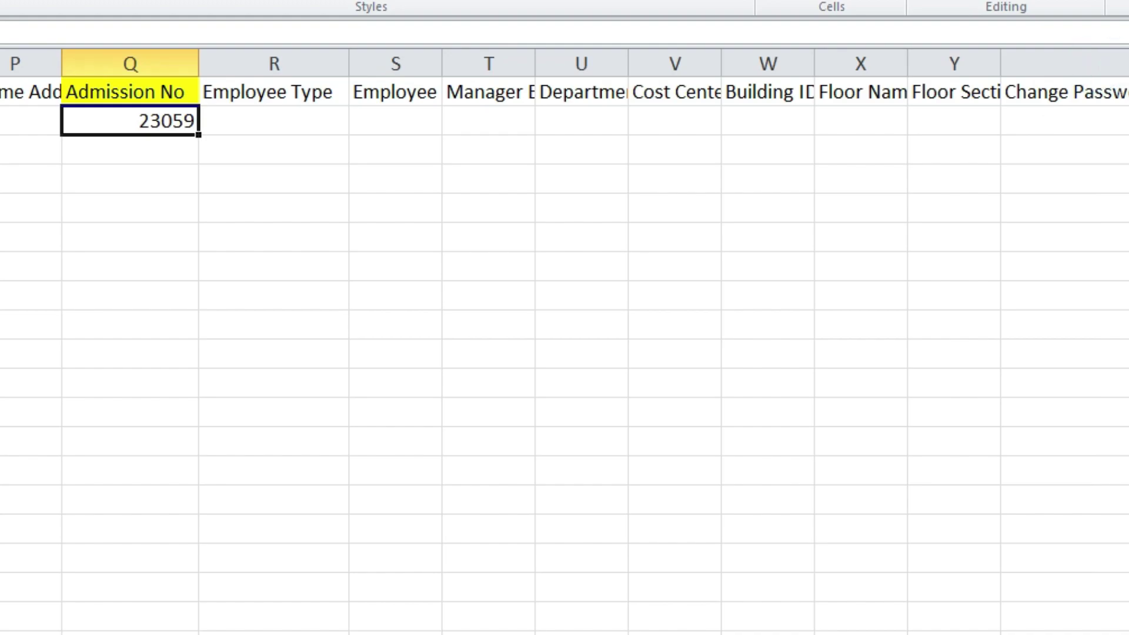
pyautogui.hscroll(4, 565, 341)
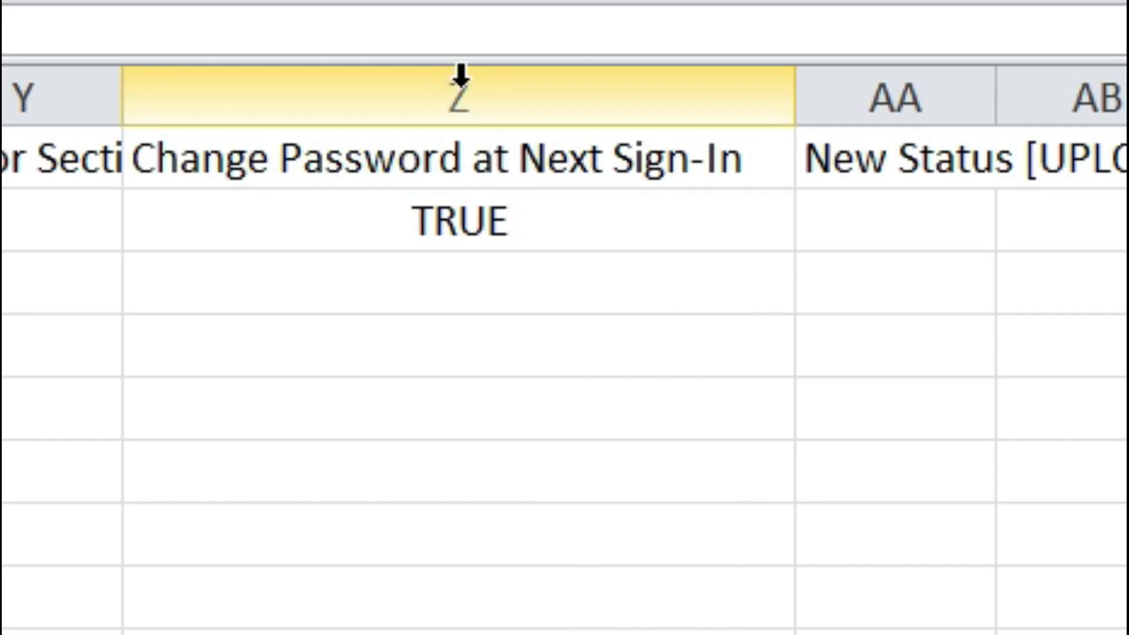
pyautogui.click(441, 165)
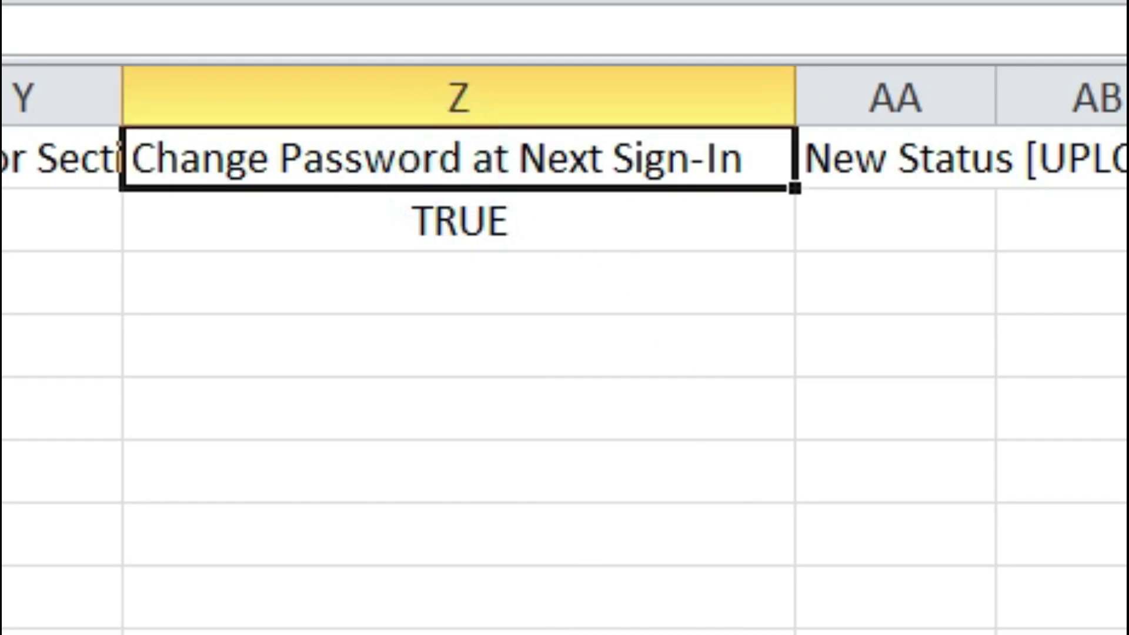
pyautogui.click(470, 221)
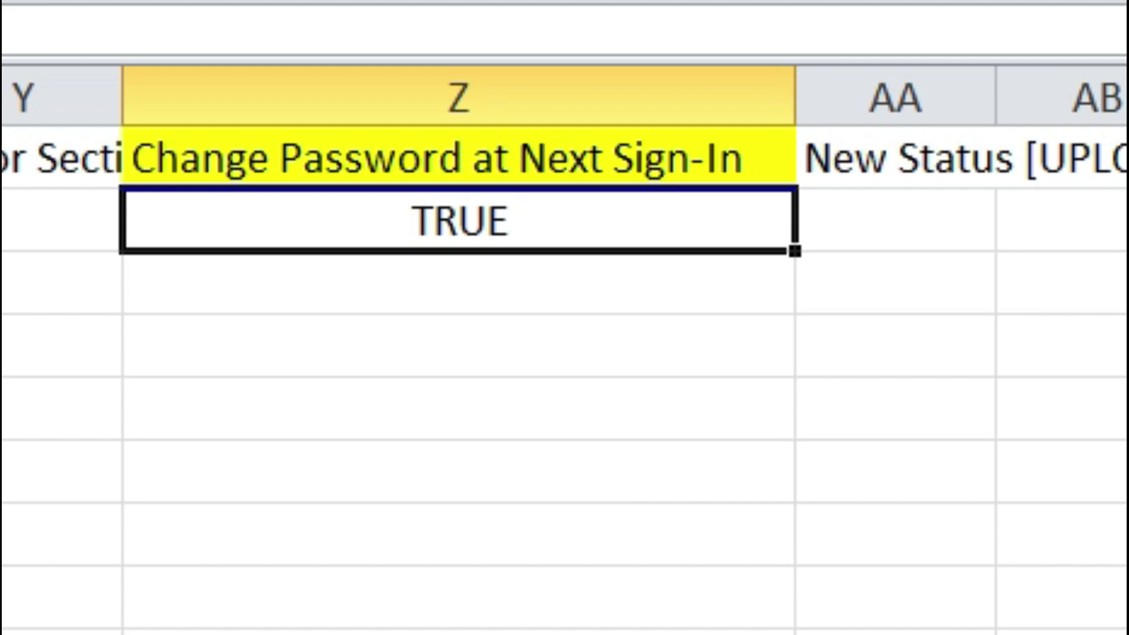
pyautogui.hscroll(-15, 565, 353)
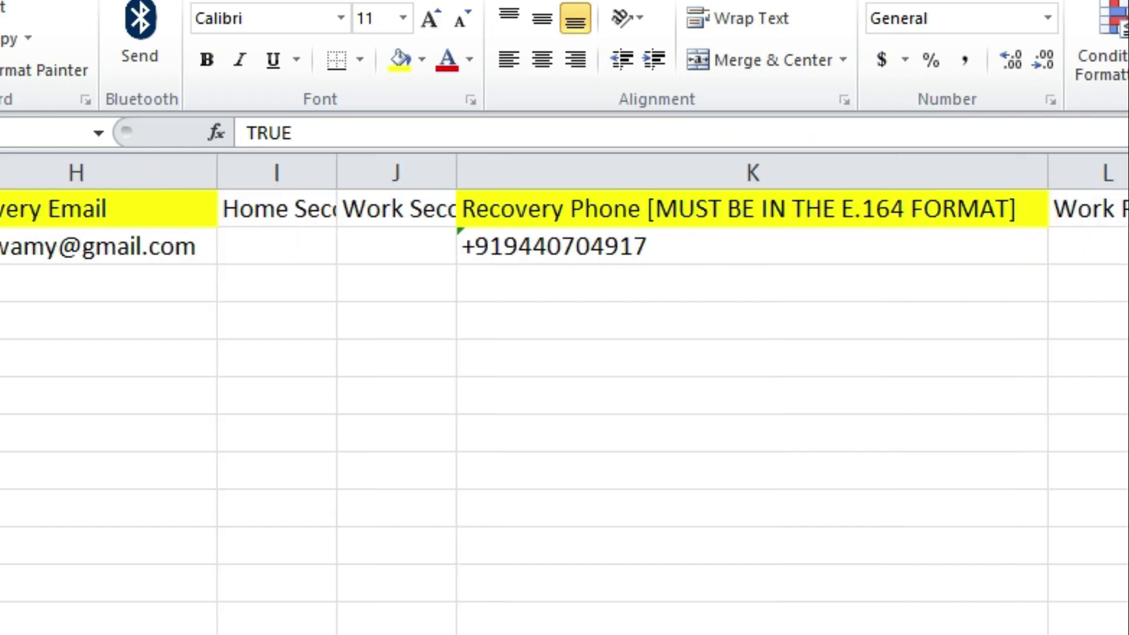
# Paste Work Address and Employee ID over the yellow School Code and Admission No headers.
pyautogui.hscroll(5, 564, 353)
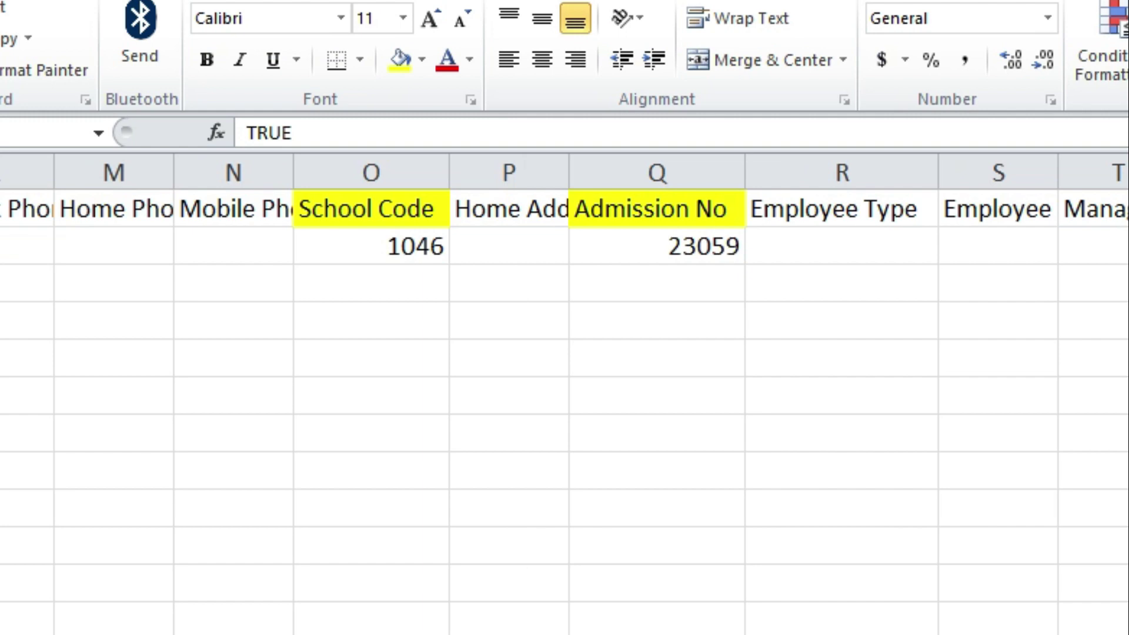
pyautogui.click(350, 211)
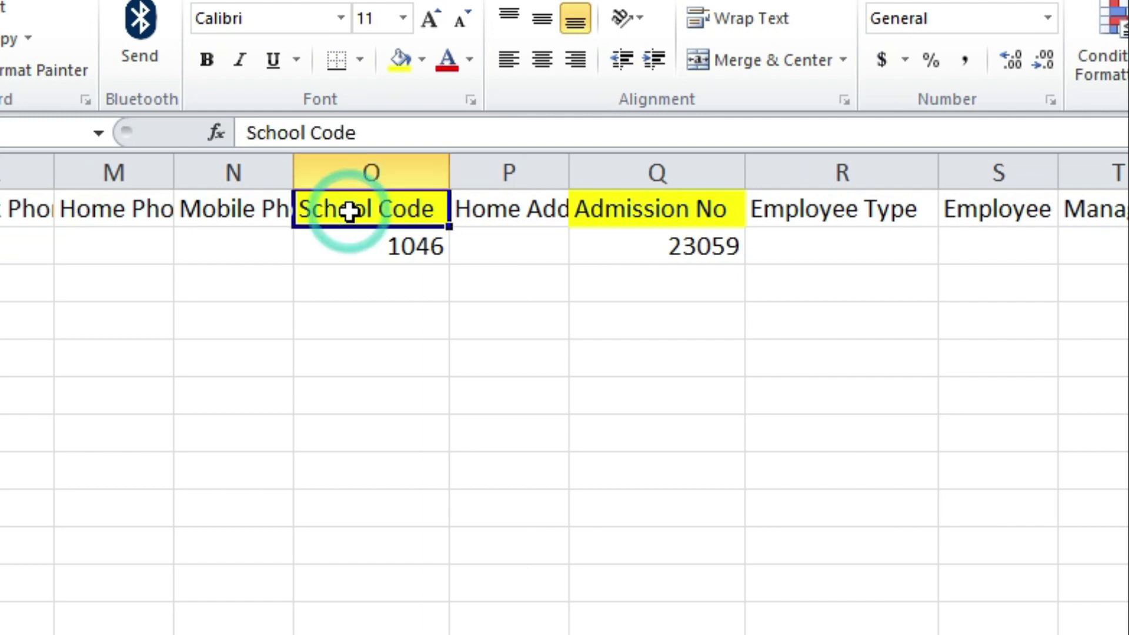
pyautogui.click(662, 206)
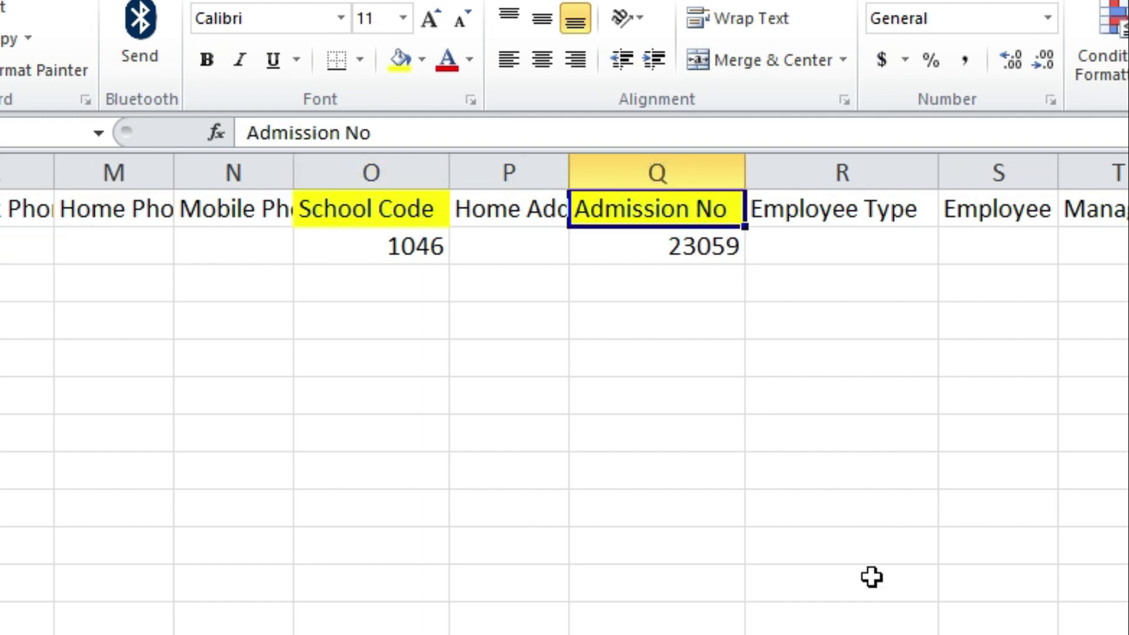
pyautogui.click(351, 218)
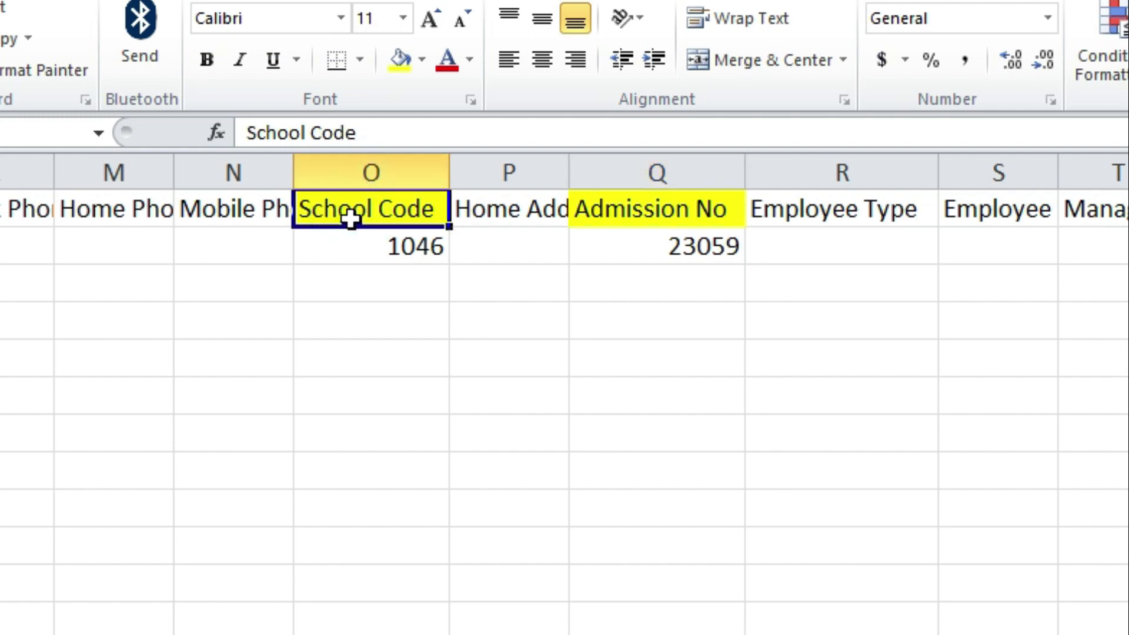
pyautogui.click(643, 214)
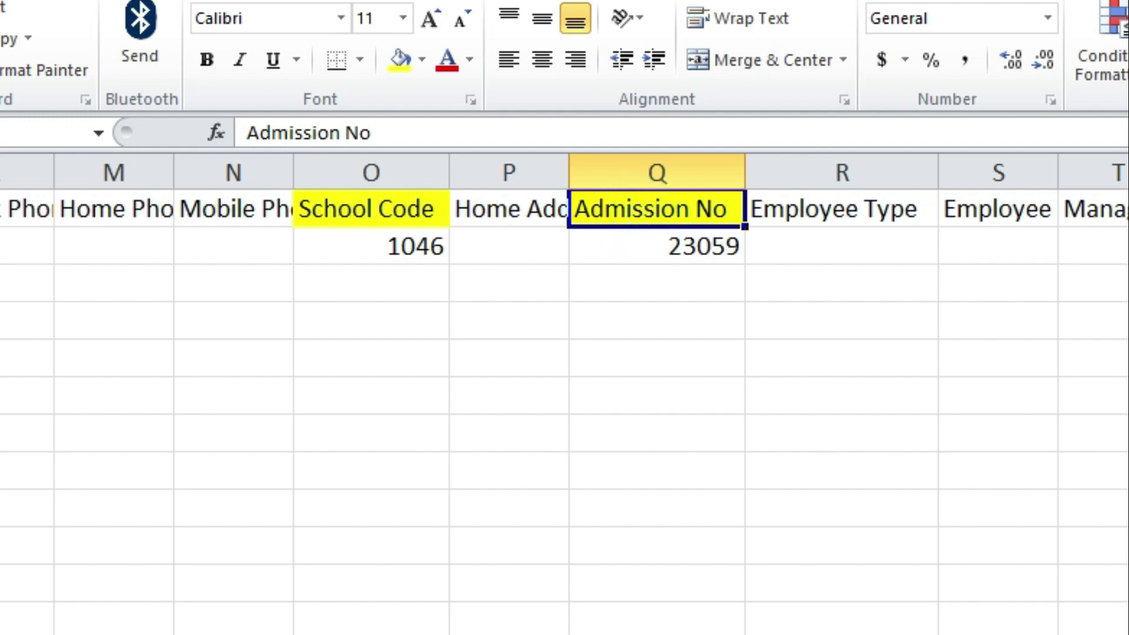
pyautogui.hscroll(-6, 564, 353)
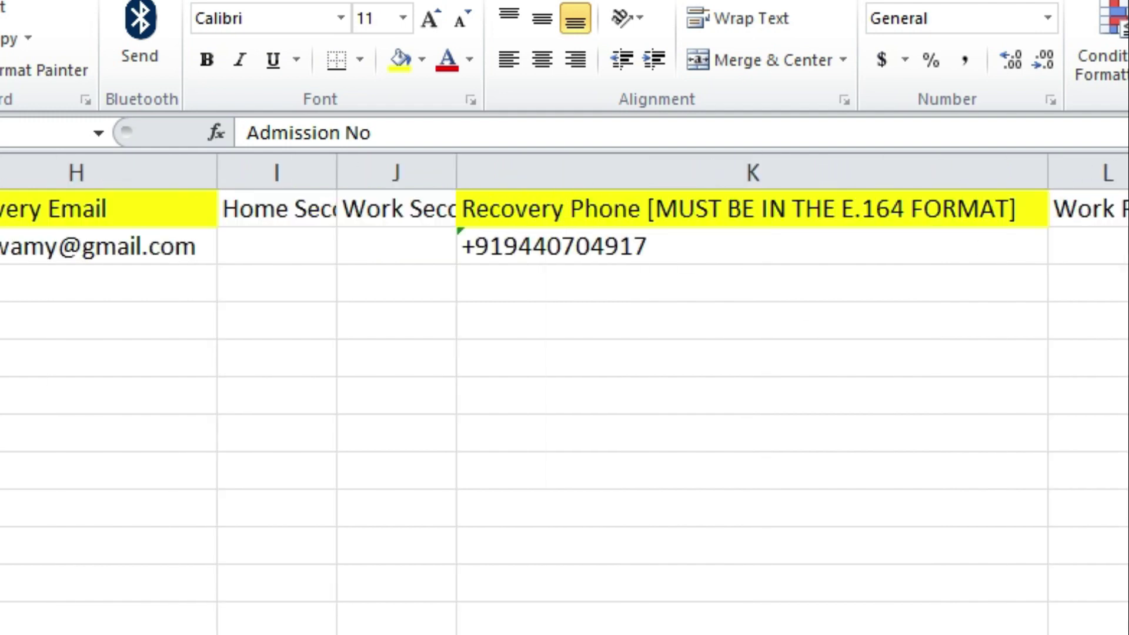
pyautogui.press('Left')
pyautogui.press('Left')
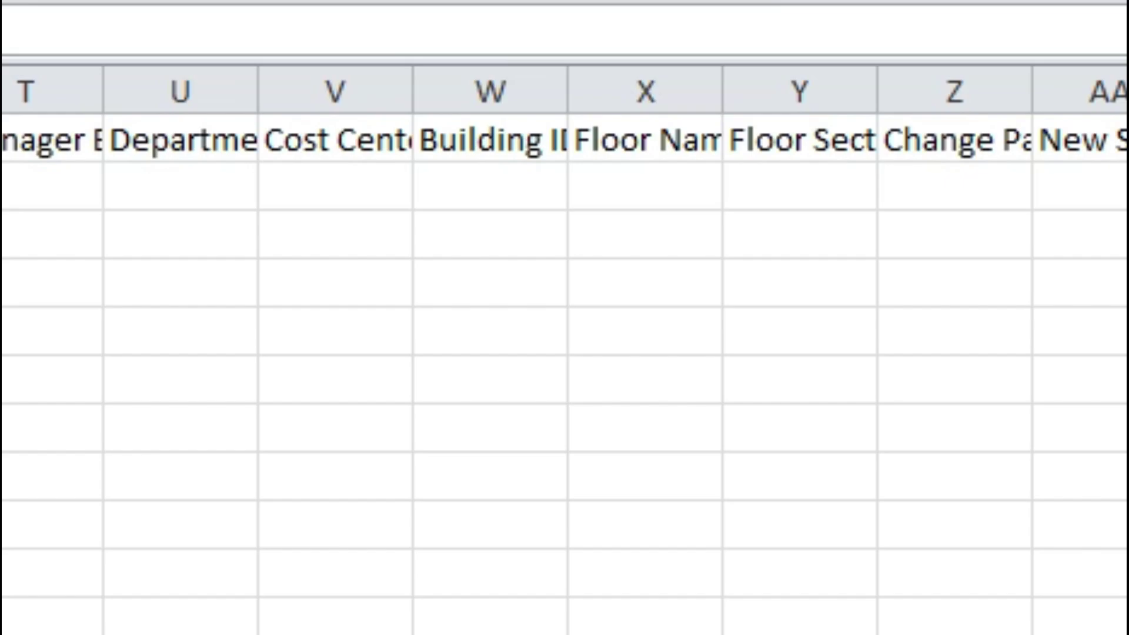
pyautogui.hscroll(-5, 40, 500)
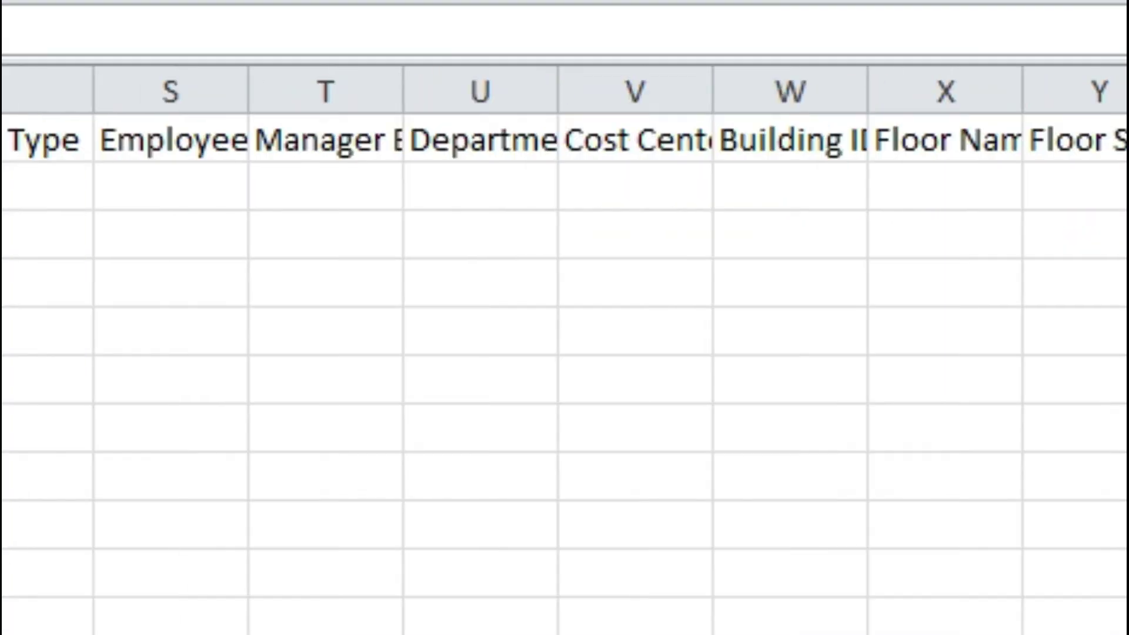
pyautogui.write('Work Address')
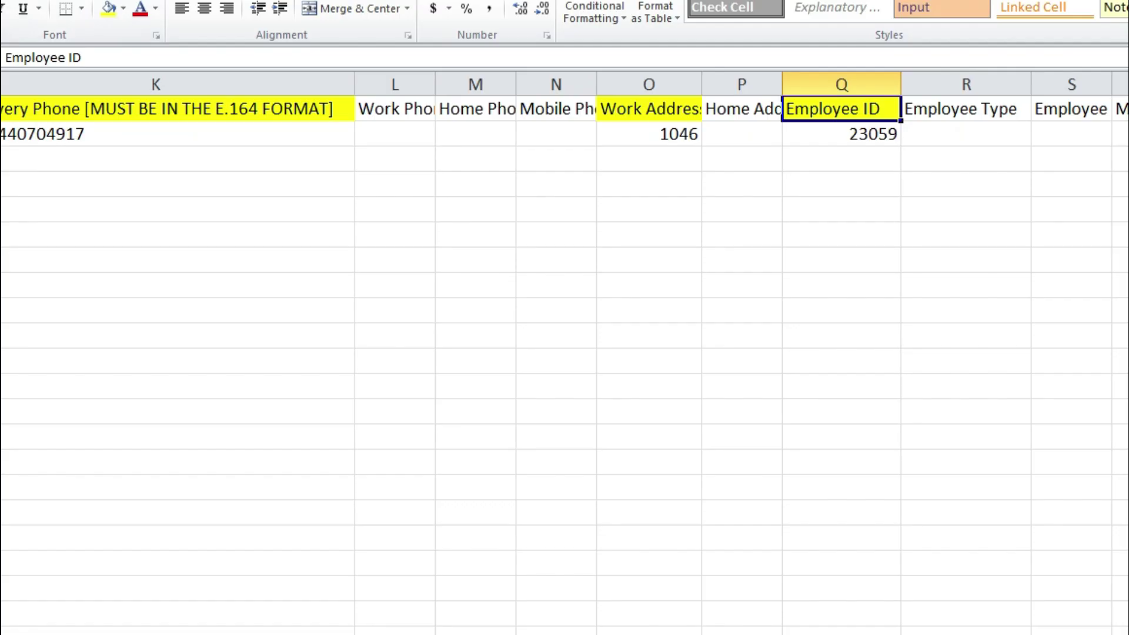
pyautogui.hscroll(5, 565, 353)
pyautogui.hscroll(-5, 565, 353)
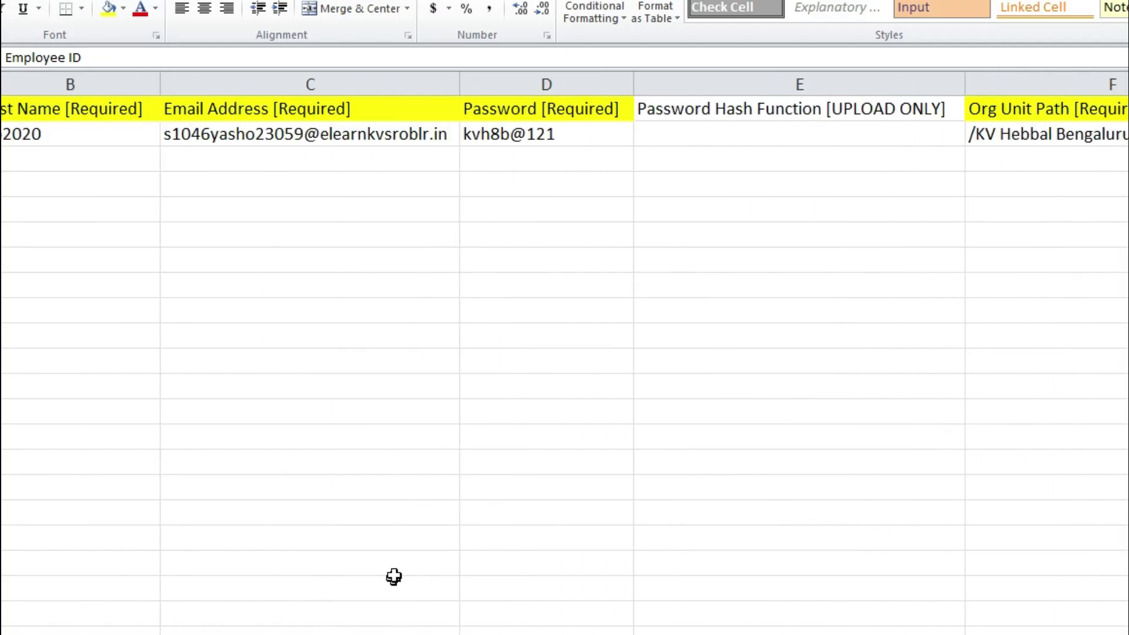
pyautogui.doubleClick(458, 84)
pyautogui.hscroll(5, 630, 536)
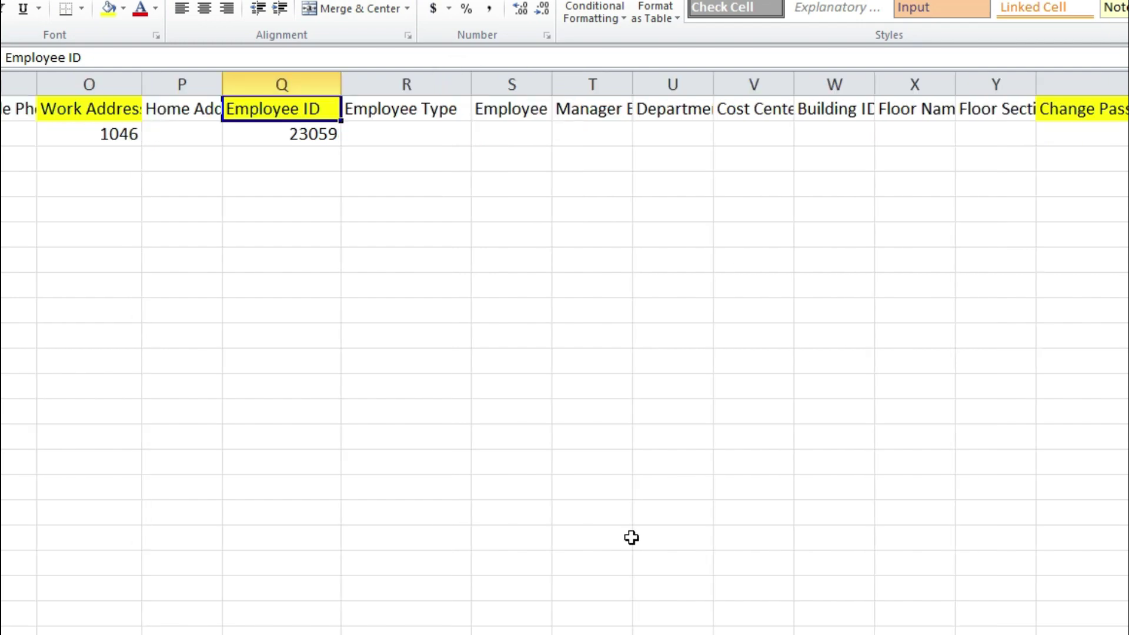
pyautogui.hscroll(-5, 565, 352)
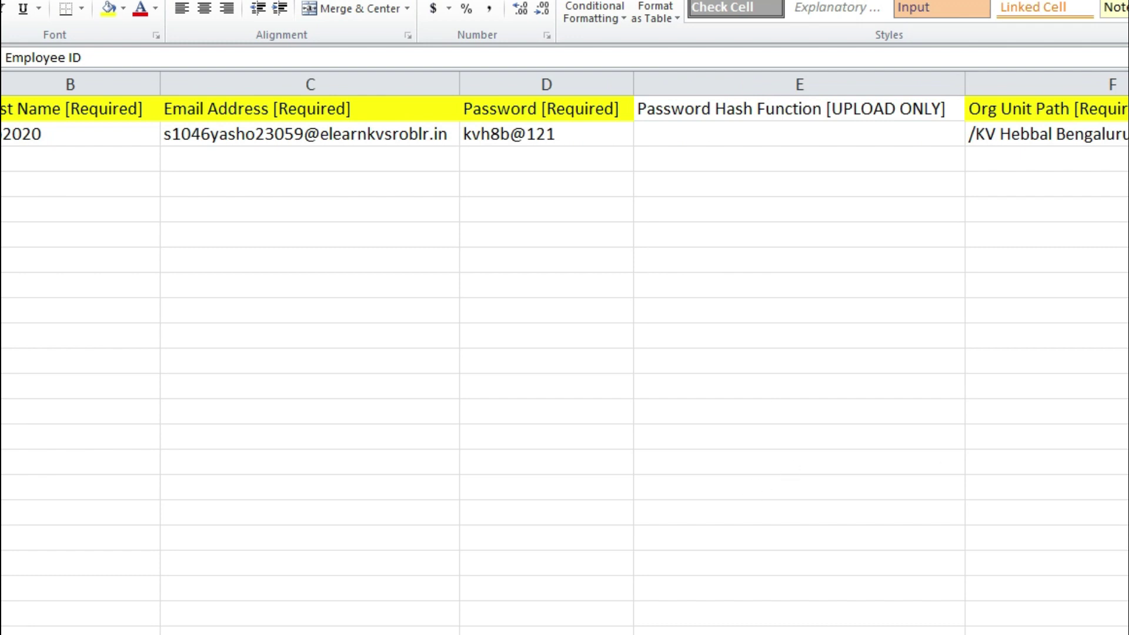
pyautogui.click(572, 135)
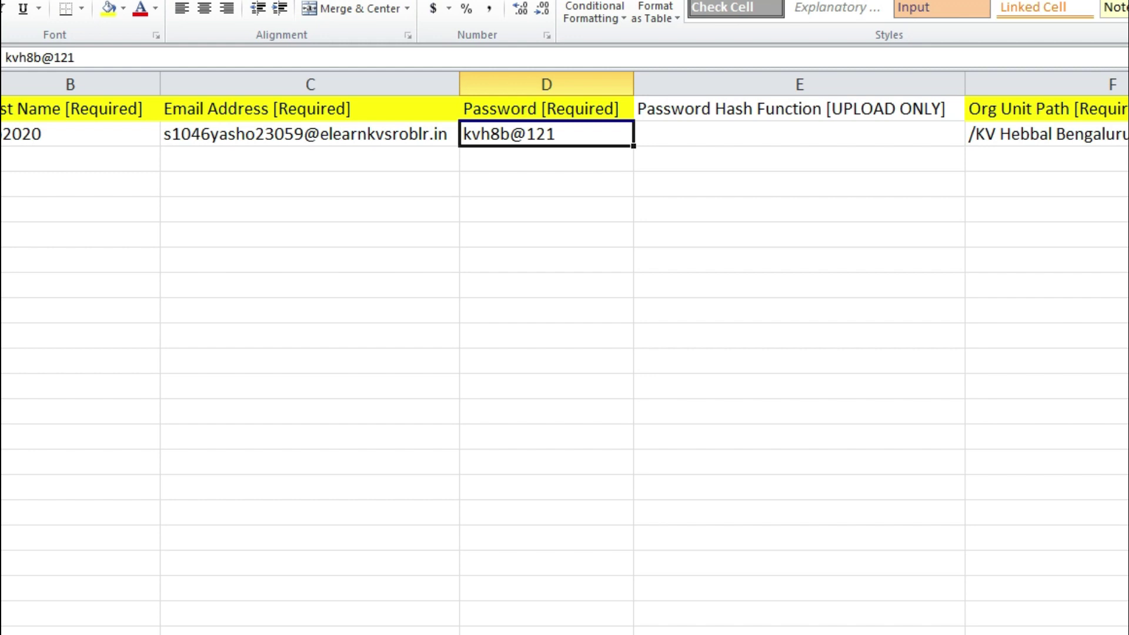
pyautogui.hscroll(3, 565, 353)
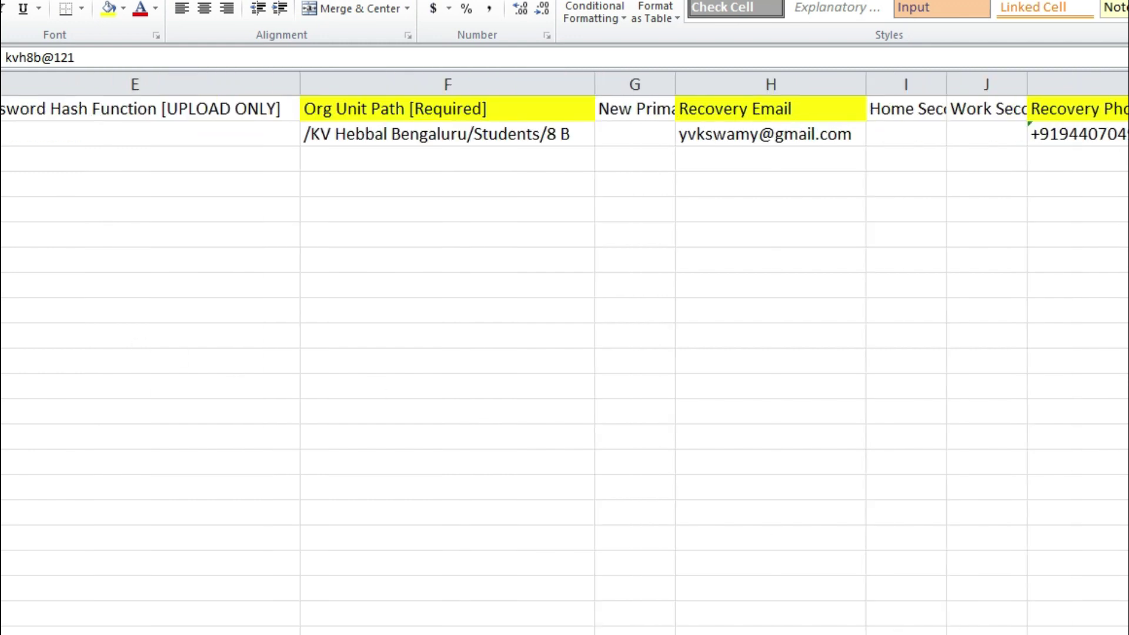
pyautogui.hscroll(-3, 728, 504)
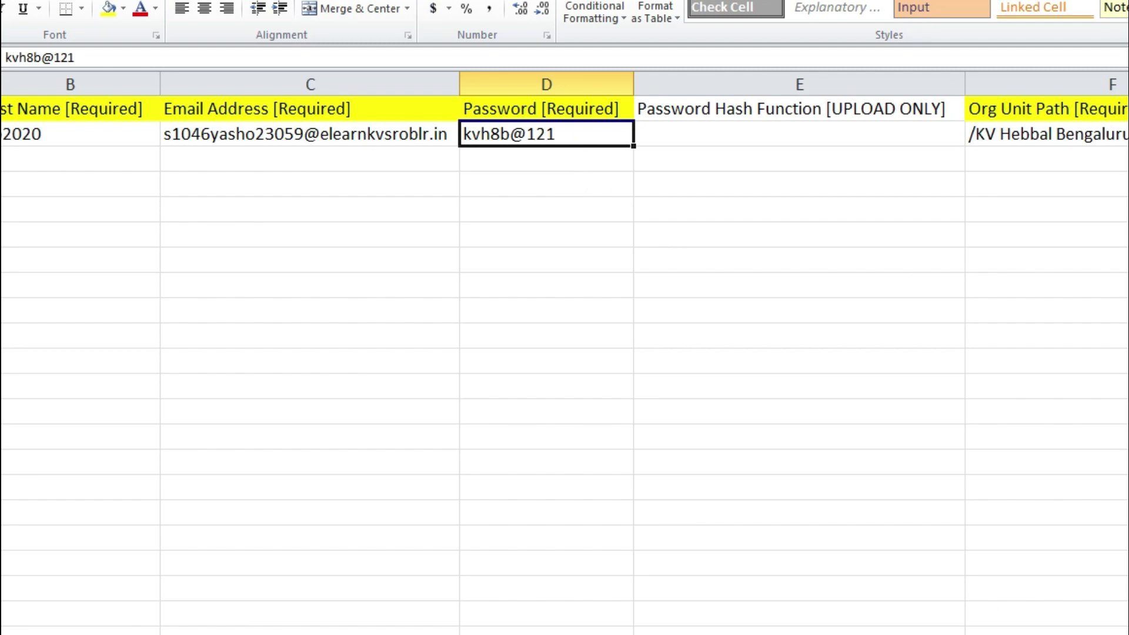
pyautogui.hscroll(13, 565, 353)
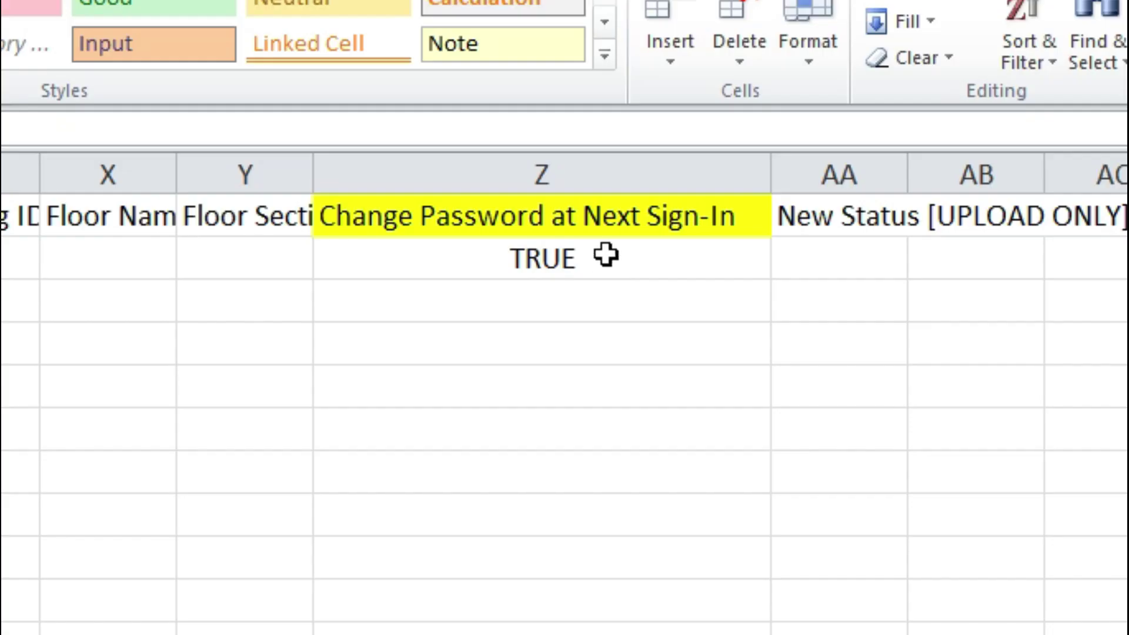
pyautogui.click(605, 255)
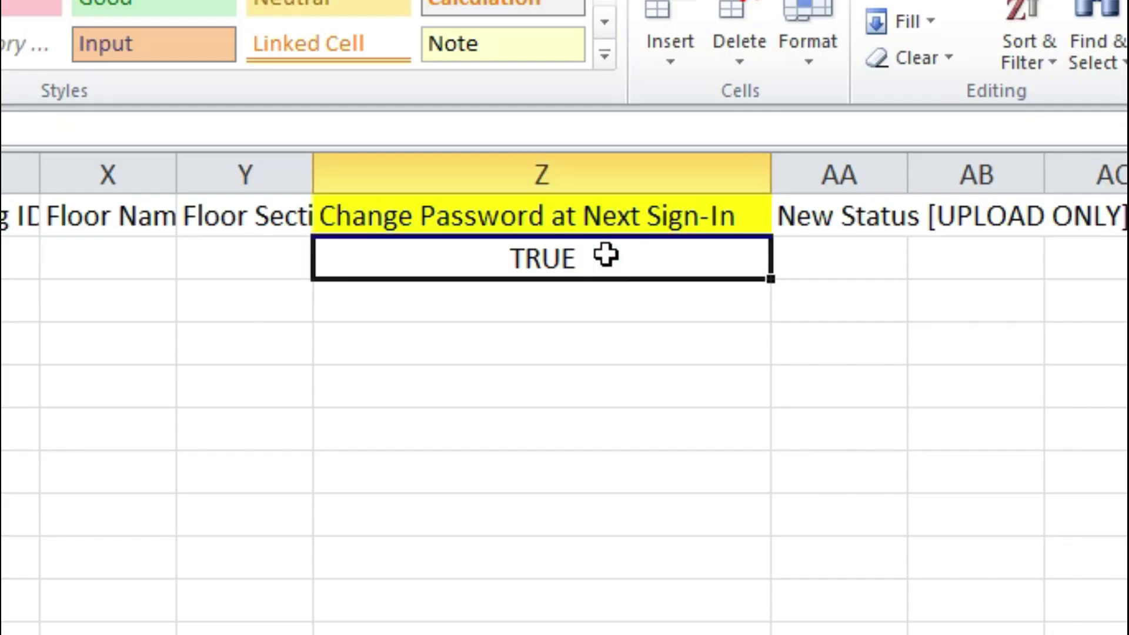
pyautogui.write('fl')
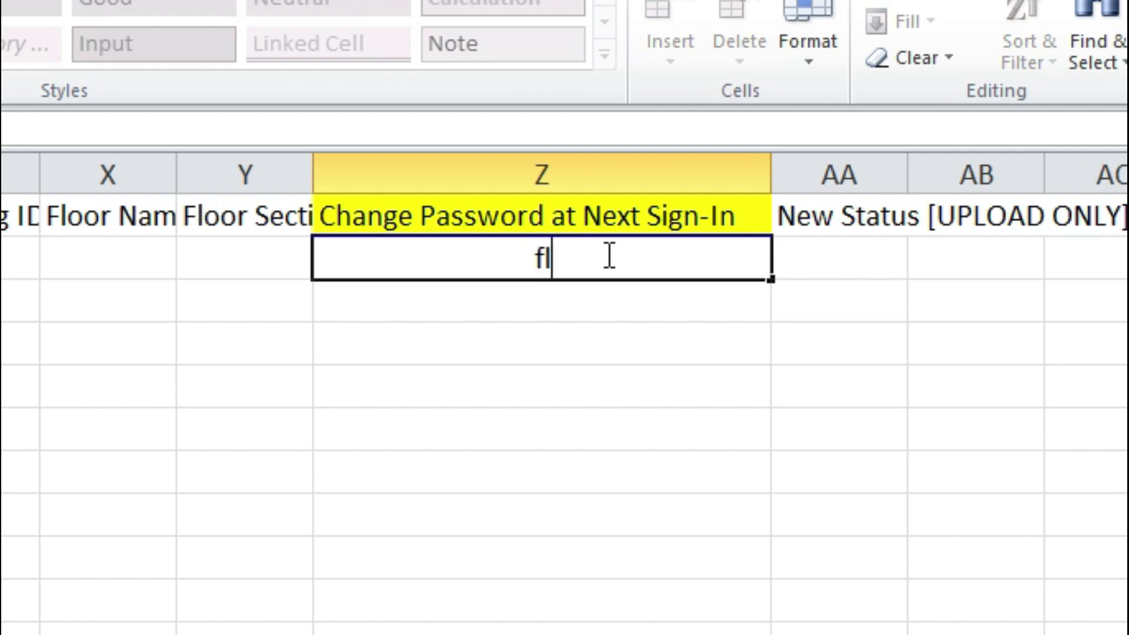
pyautogui.press('BackSpace')
pyautogui.press('BackSpace')
pyautogui.write('FALSE')
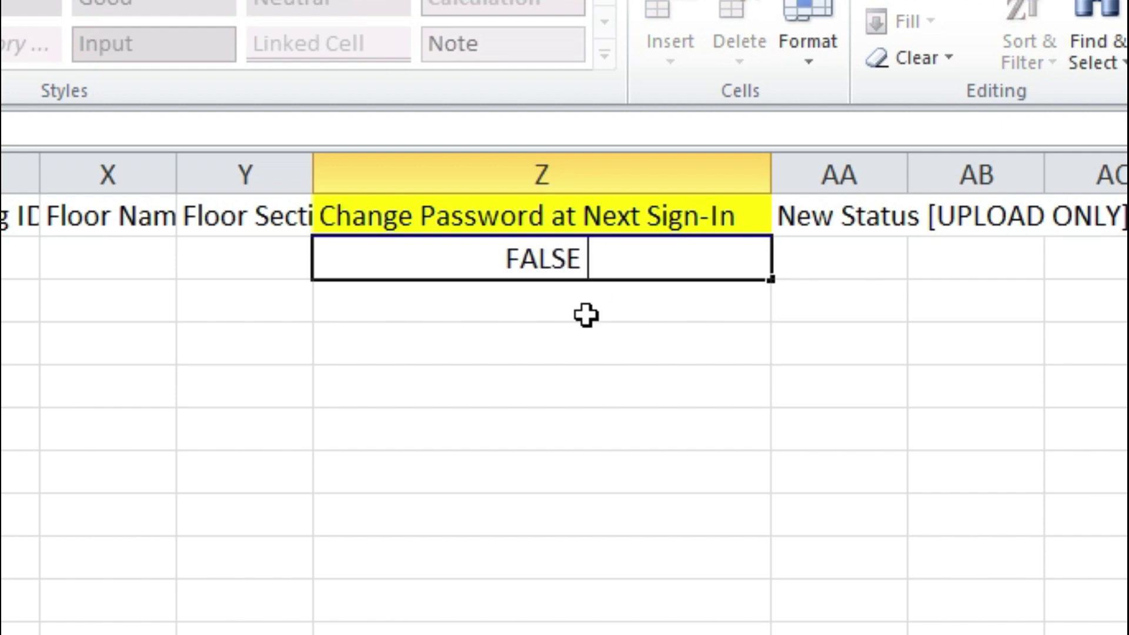
pyautogui.click(585, 315)
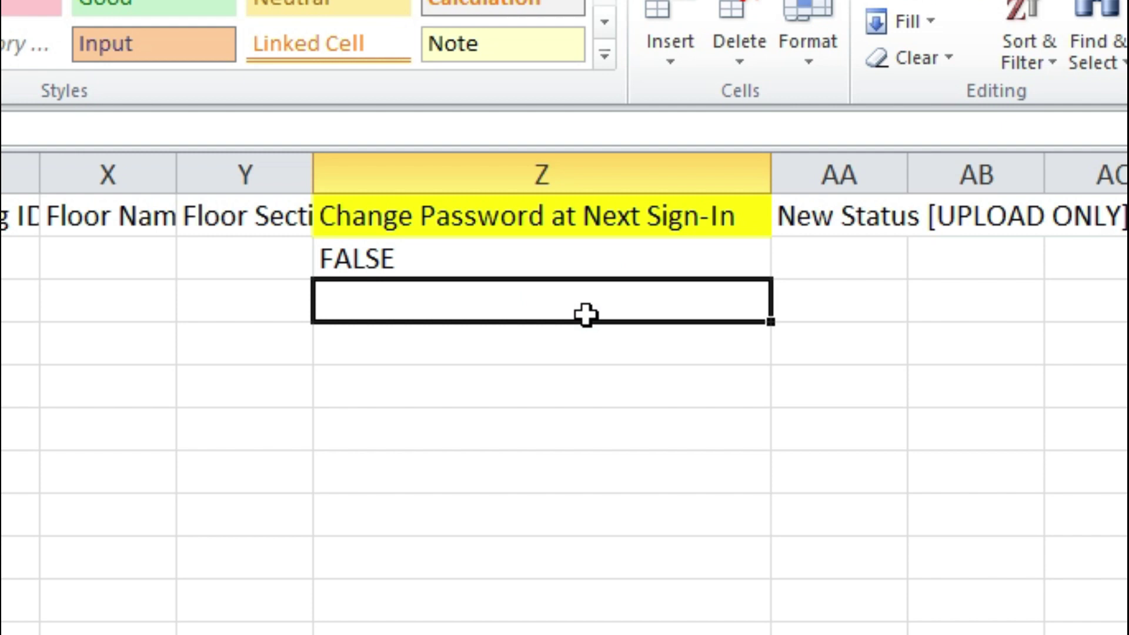
pyautogui.click(416, 251)
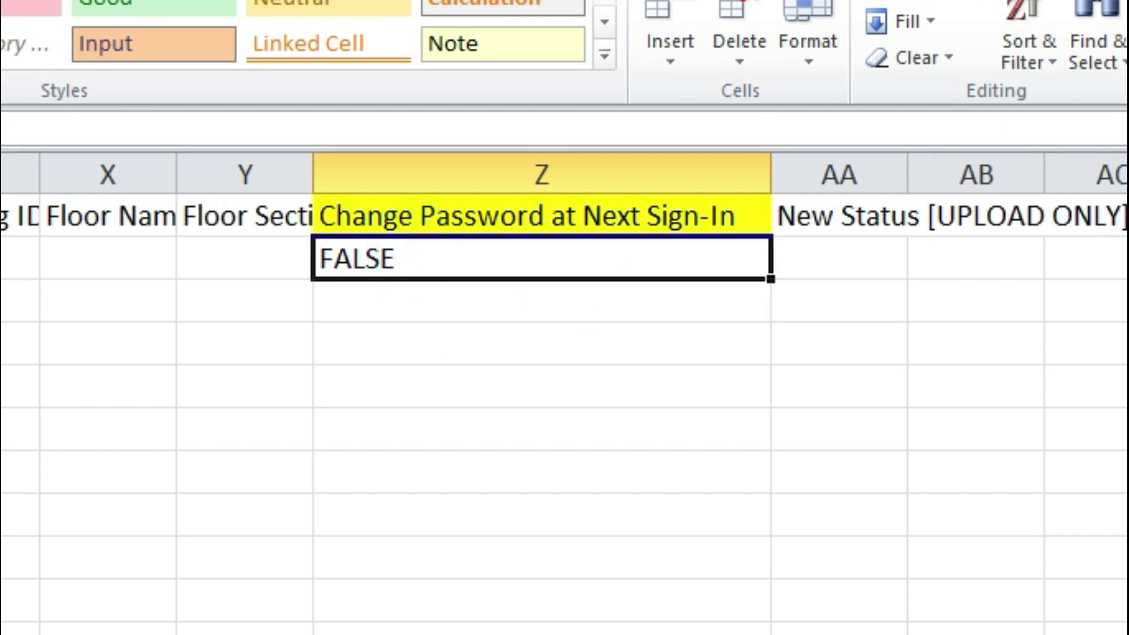
pyautogui.hotkey('ctrl', 'z')
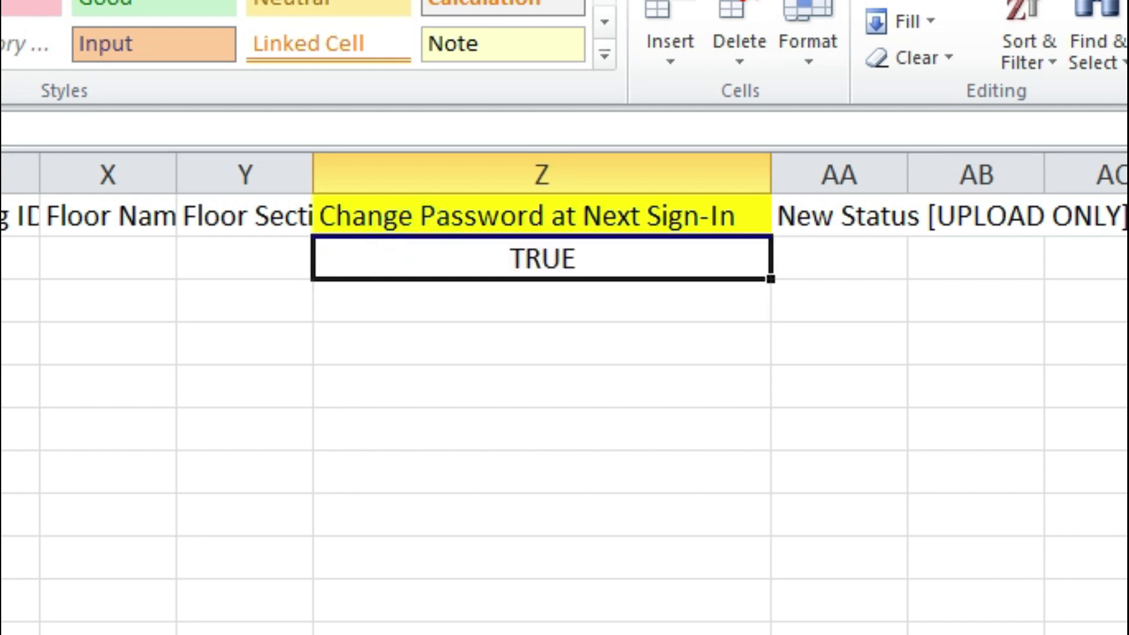
pyautogui.hscroll(-10, 564, 388)
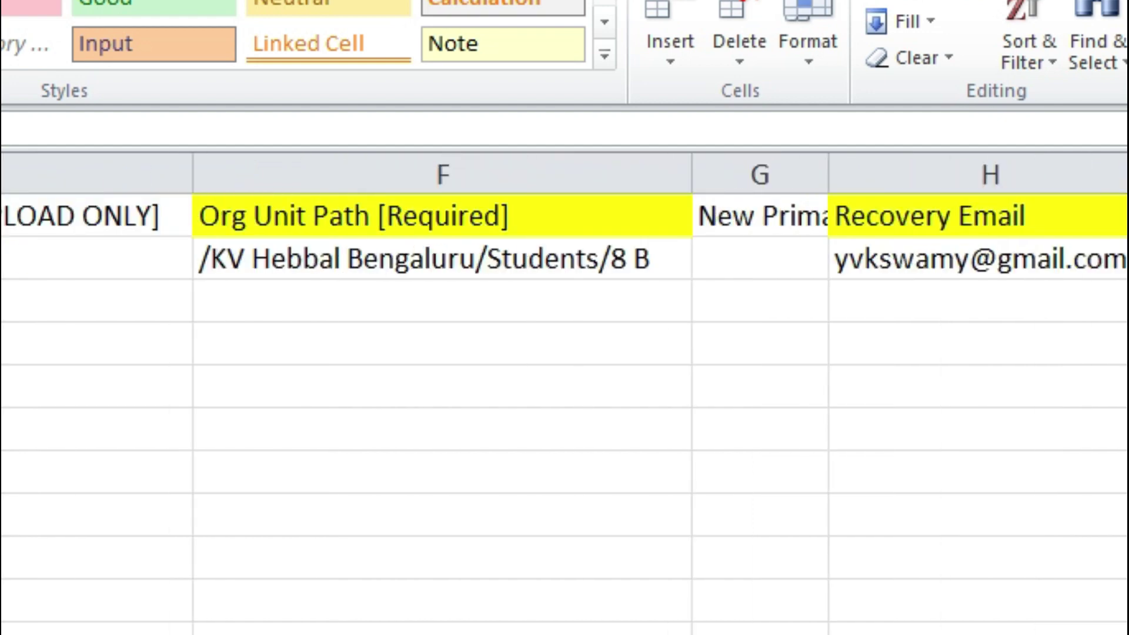
pyautogui.hscroll(1, 565, 388)
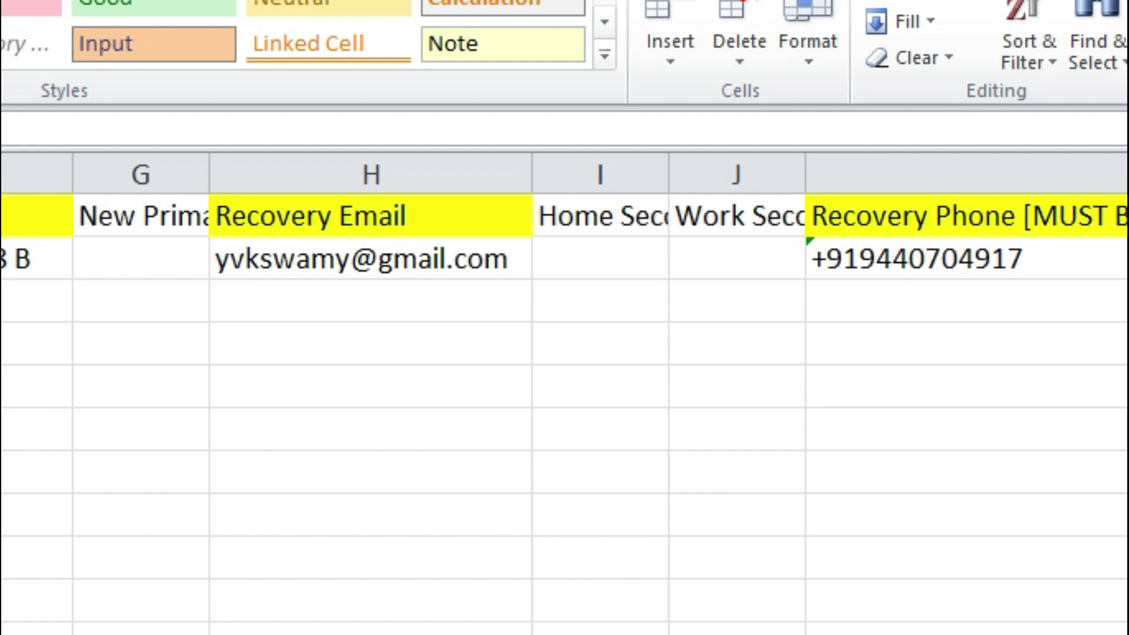
pyautogui.hscroll(4, 565, 388)
pyautogui.hscroll(13, 565, 388)
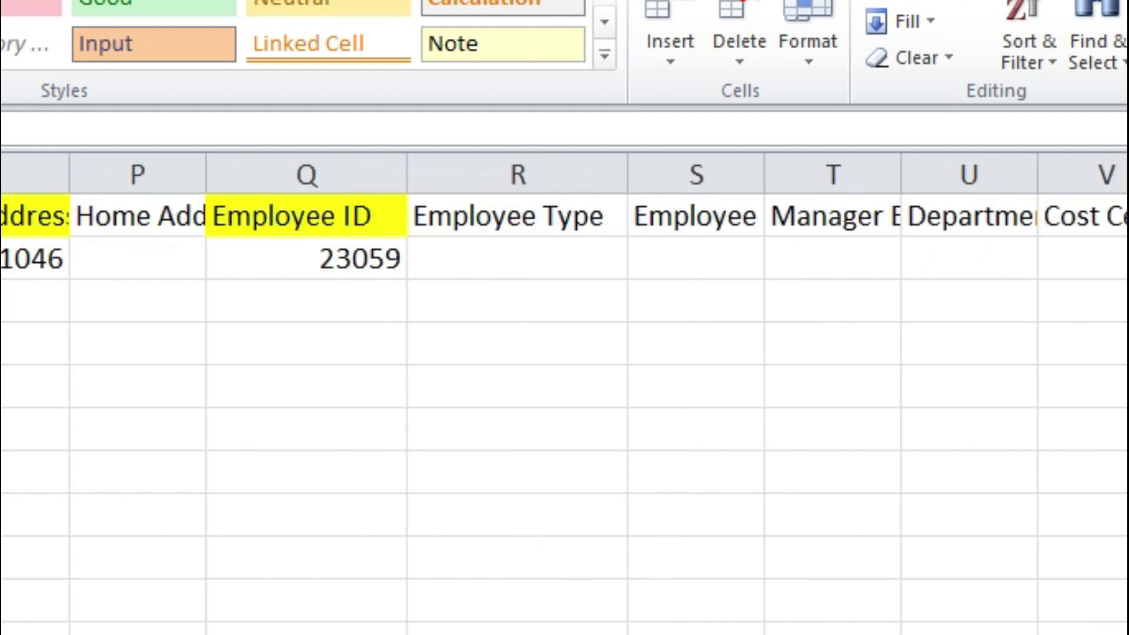
pyautogui.hscroll(-18, 565, 388)
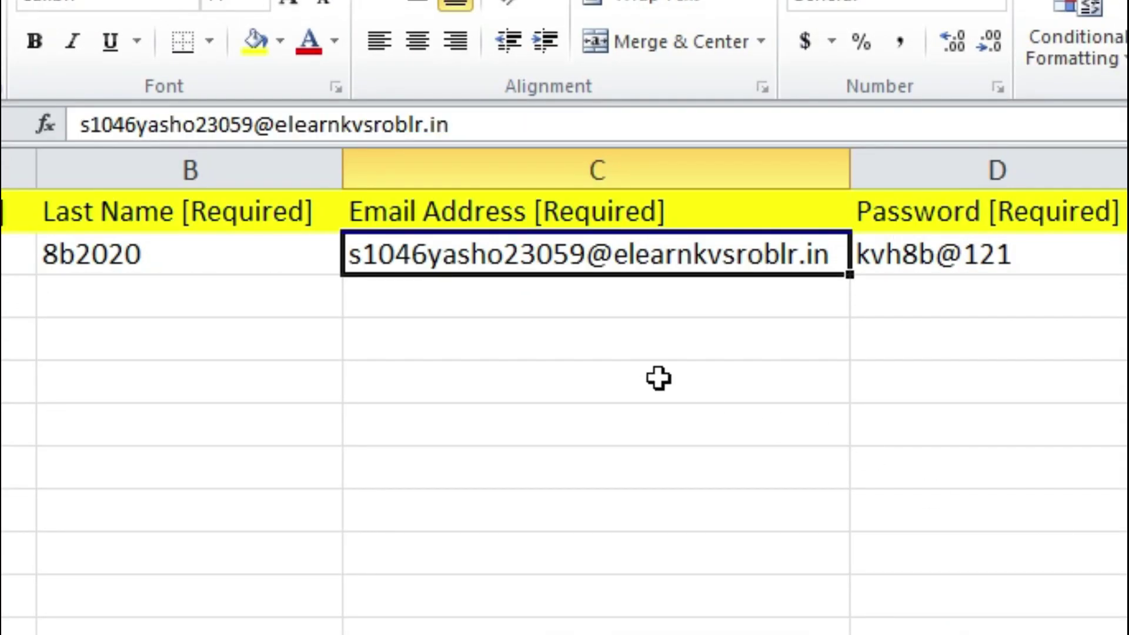
pyautogui.click(478, 124)
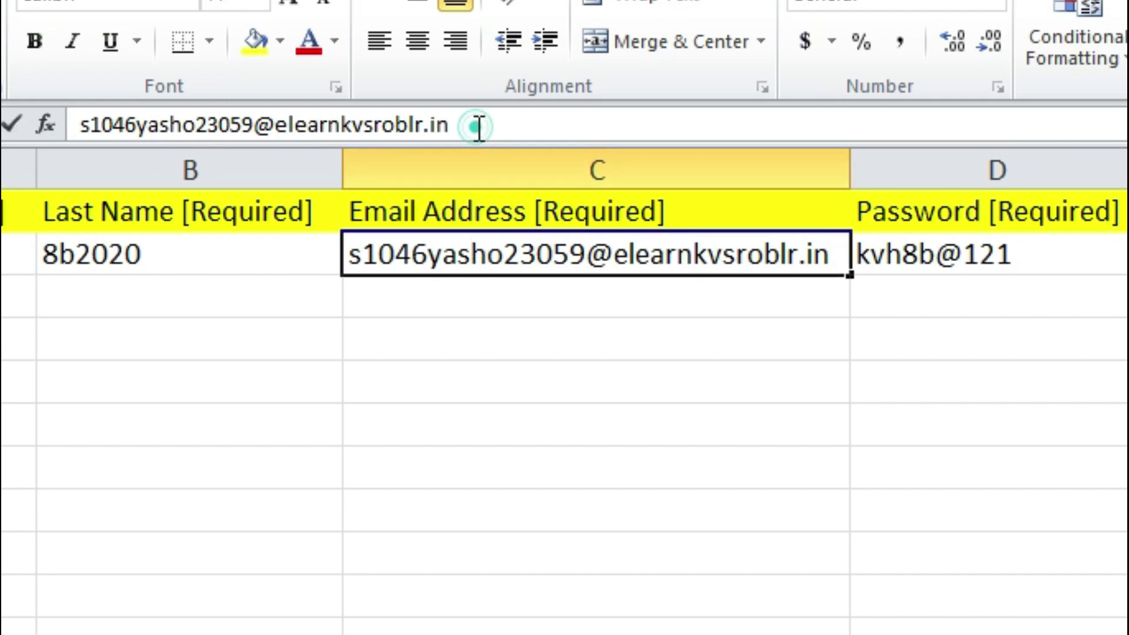
pyautogui.moveTo(479, 124); pyautogui.dragTo(21, 128)
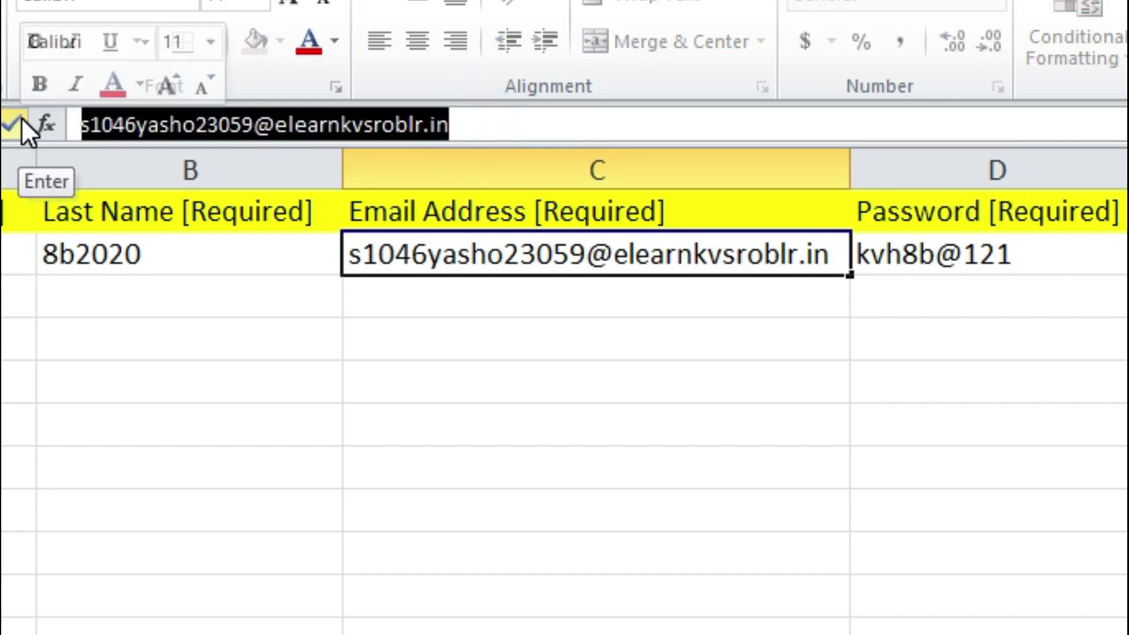
pyautogui.write('="s1046"&LOWER(LEFT(A2,5))&Q2&"@elearnkvsroblr.in"')
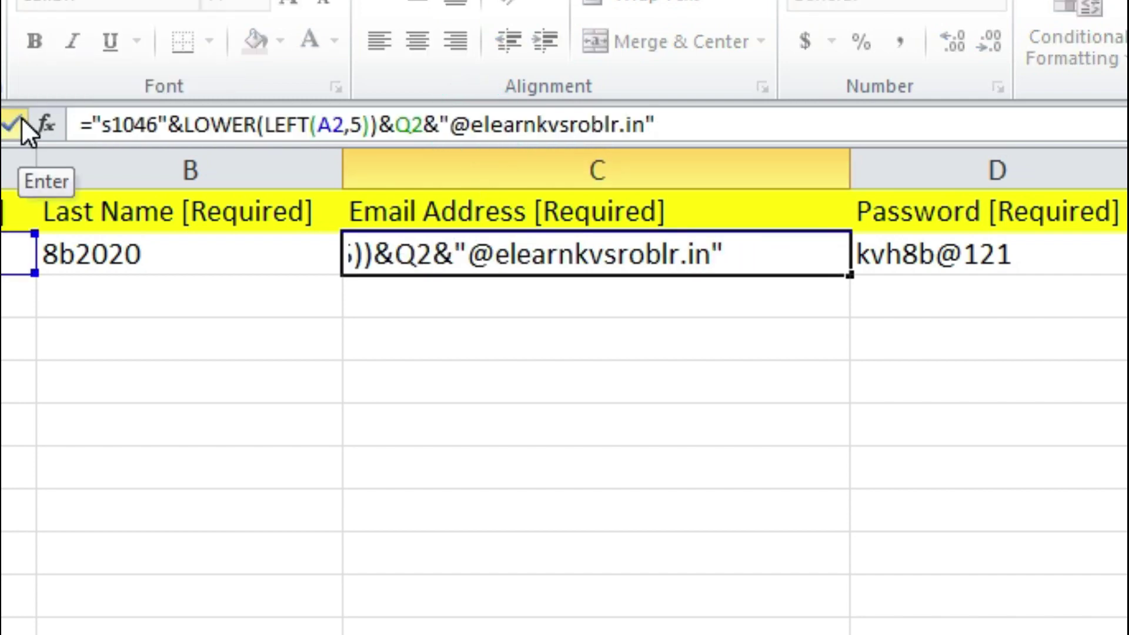
pyautogui.press('Return')
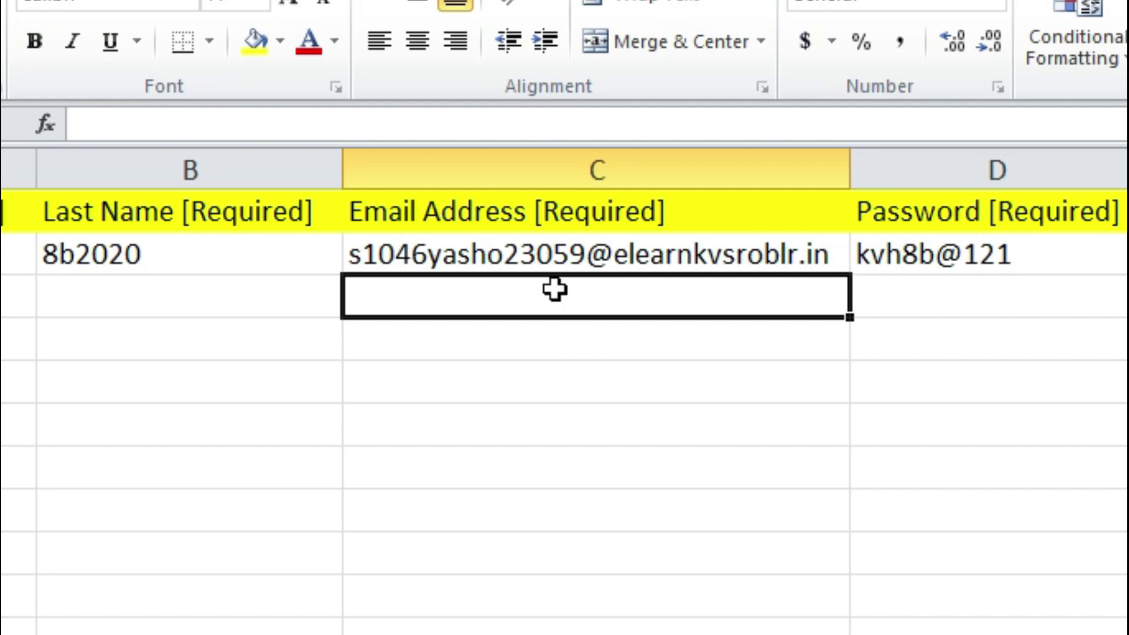
# Fill the email formula down to C3 and enter the second student's lowercase first name in A3.
pyautogui.click(553, 262)
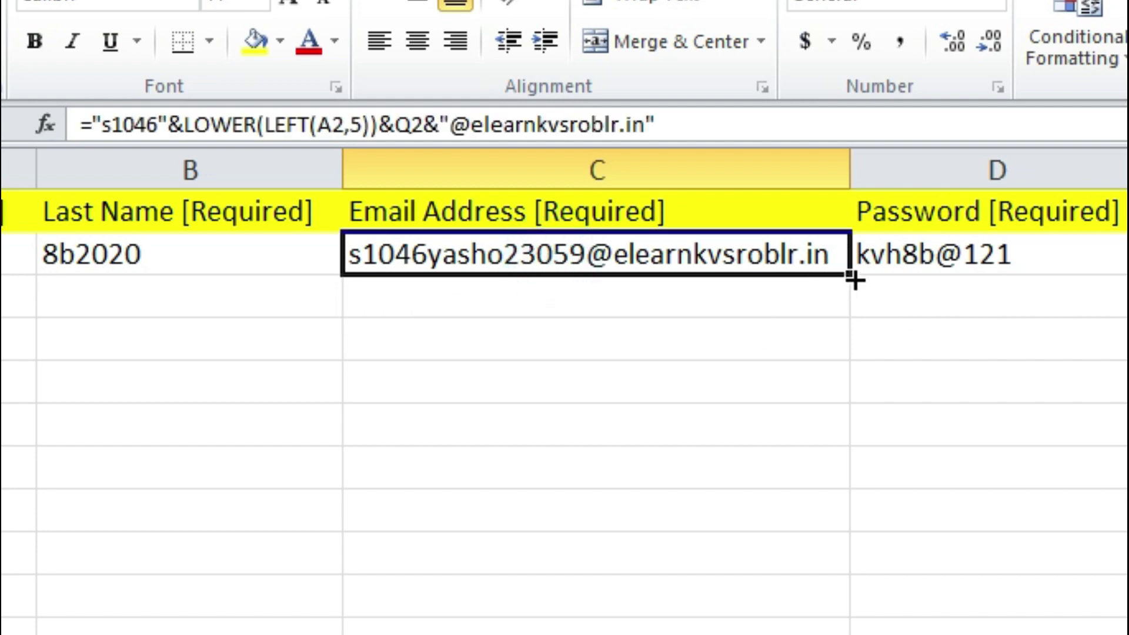
pyautogui.moveTo(849, 274); pyautogui.dragTo(854, 297)
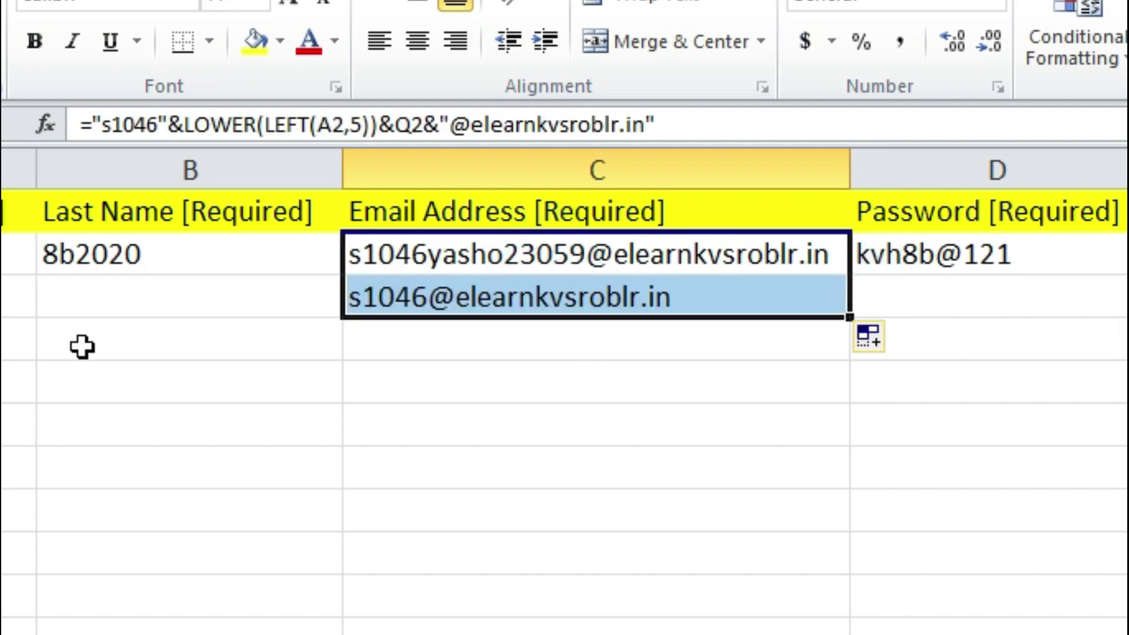
pyautogui.click(17, 296)
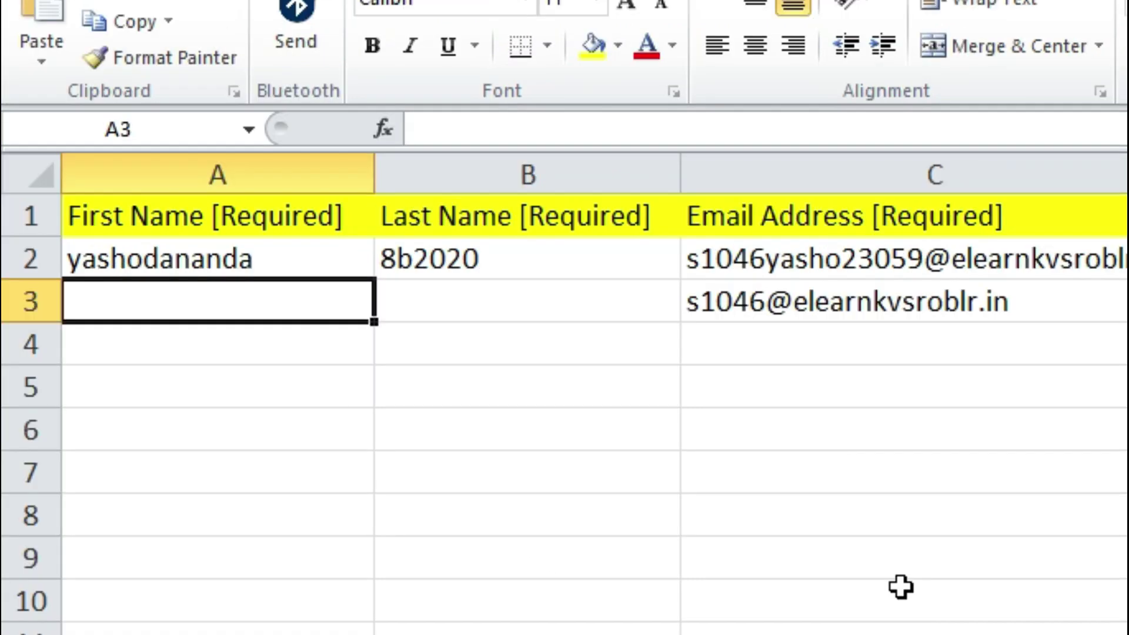
pyautogui.write('SW')
pyautogui.press('BackSpace')
pyautogui.press('BackSpace')
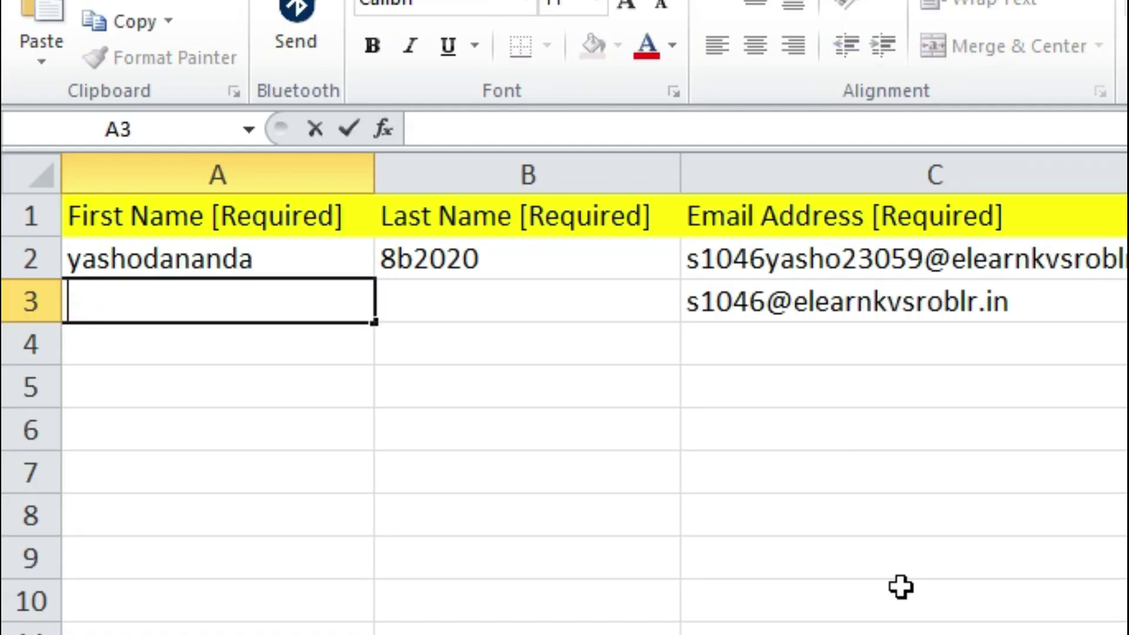
pyautogui.write('swamy')
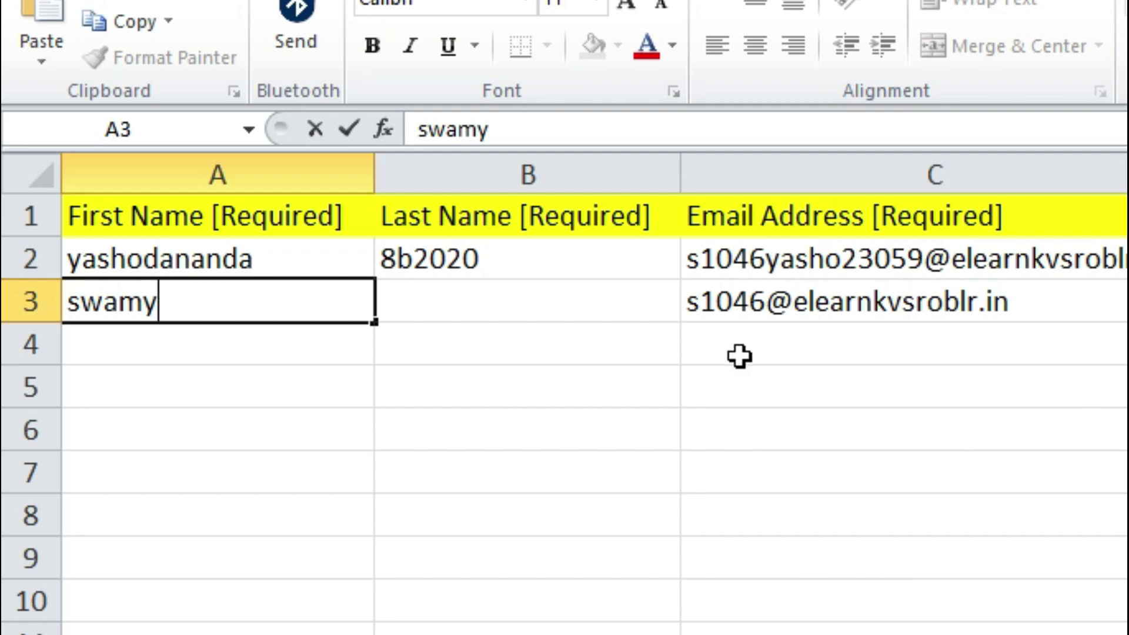
pyautogui.press('Tab')
pyautogui.press('Tab')
pyautogui.press('Tab')
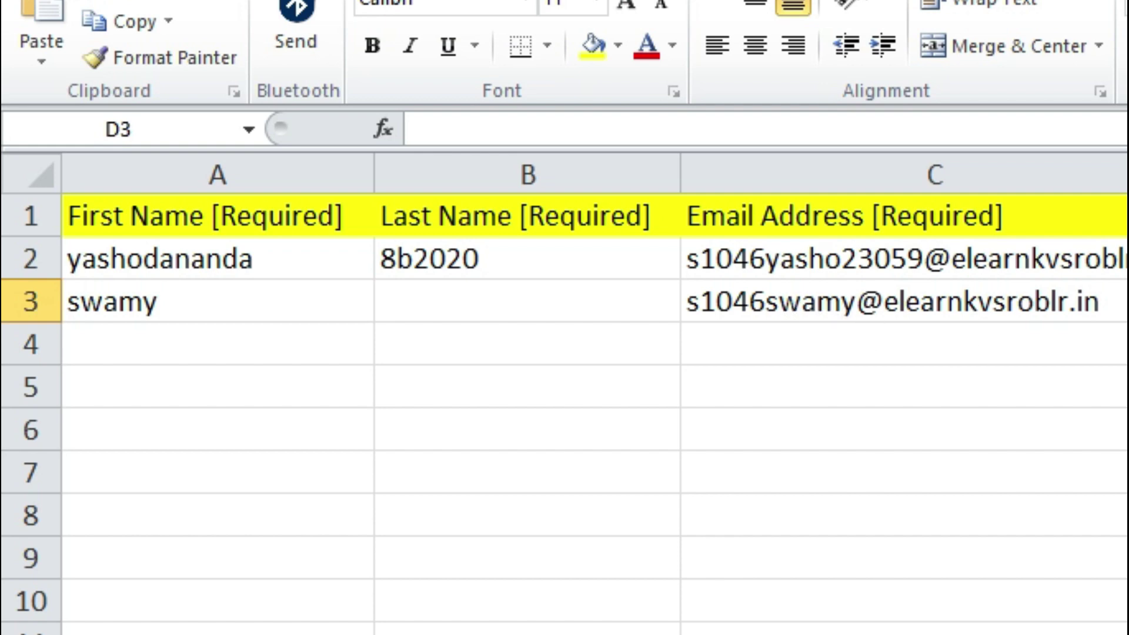
# Enter the second student's employee ID in Q3 so the C3 email includes it.
pyautogui.hscroll(6, 564, 389)
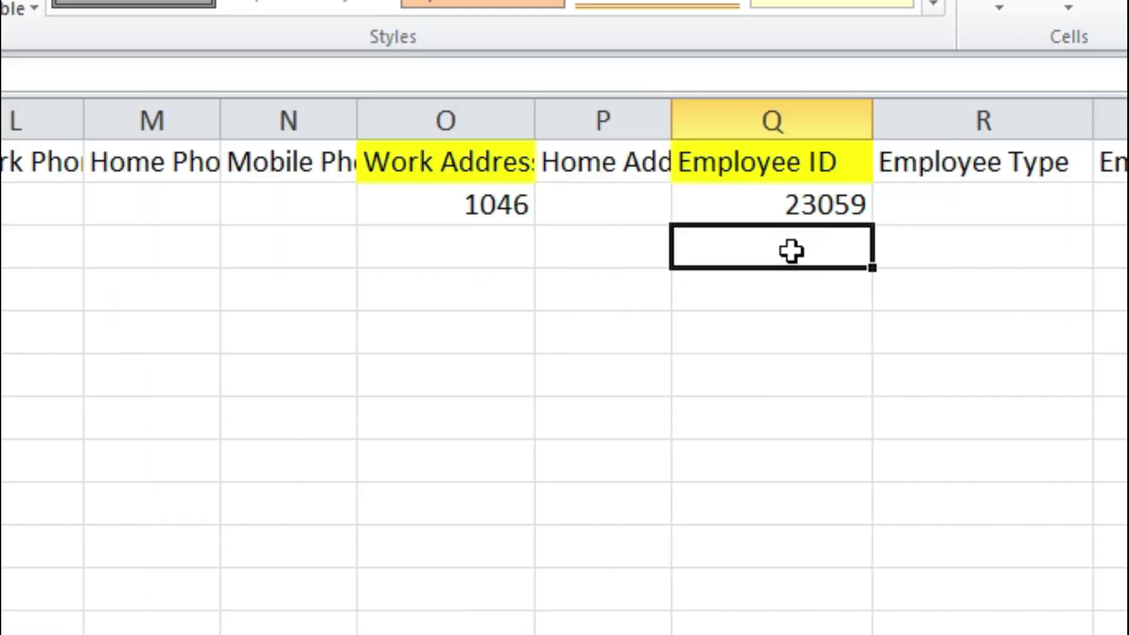
pyautogui.write('23')
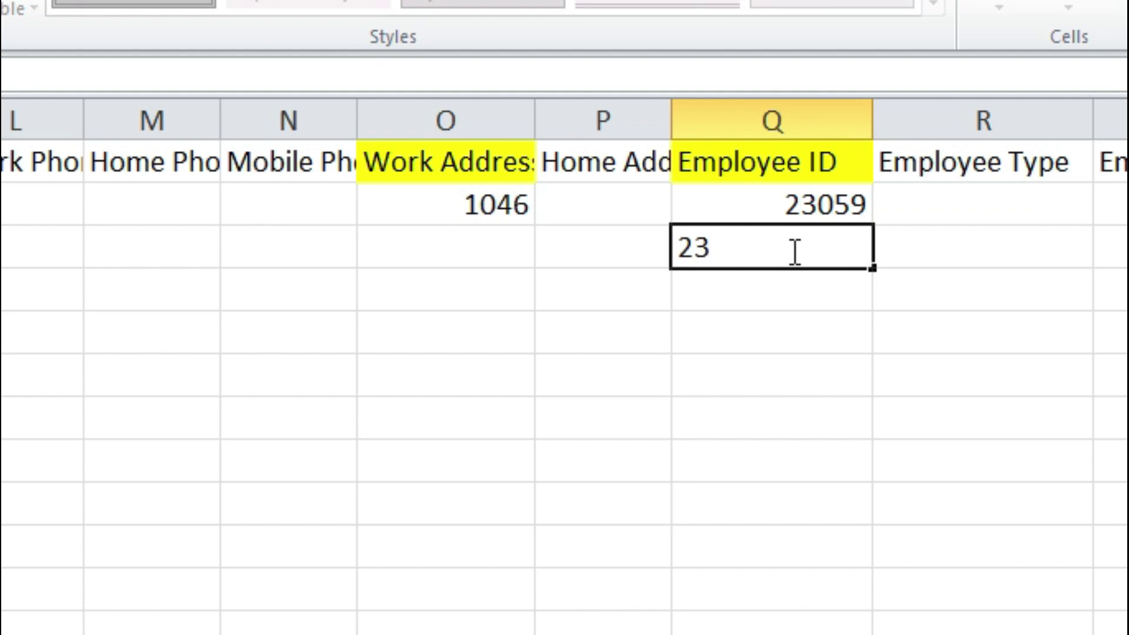
pyautogui.write('058')
pyautogui.press('Return')
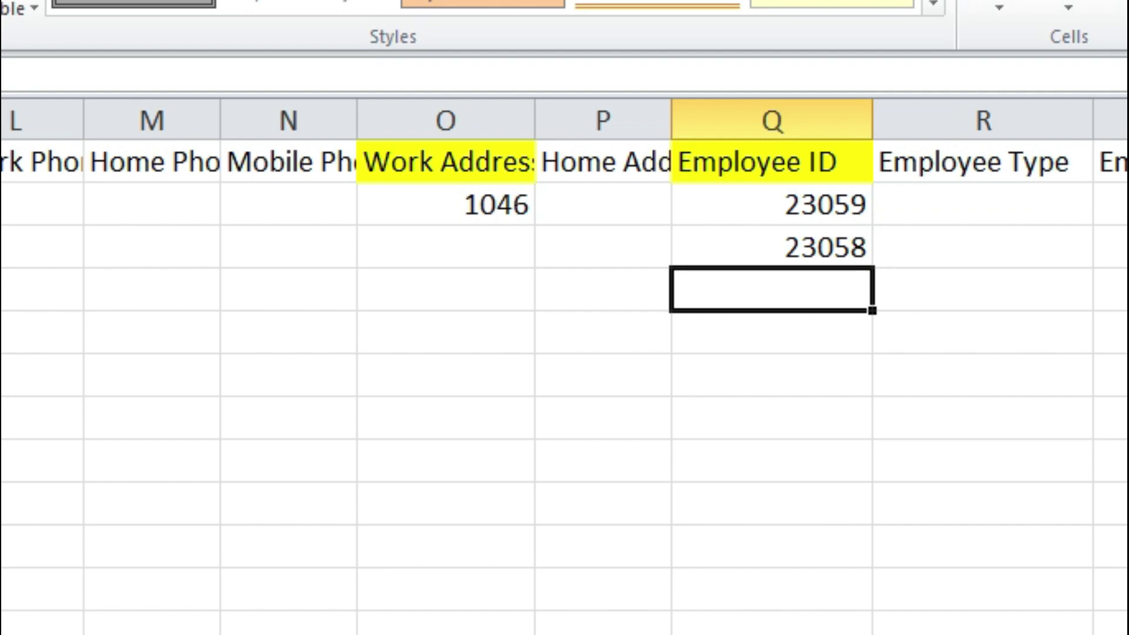
pyautogui.hscroll(-1, 565, 353)
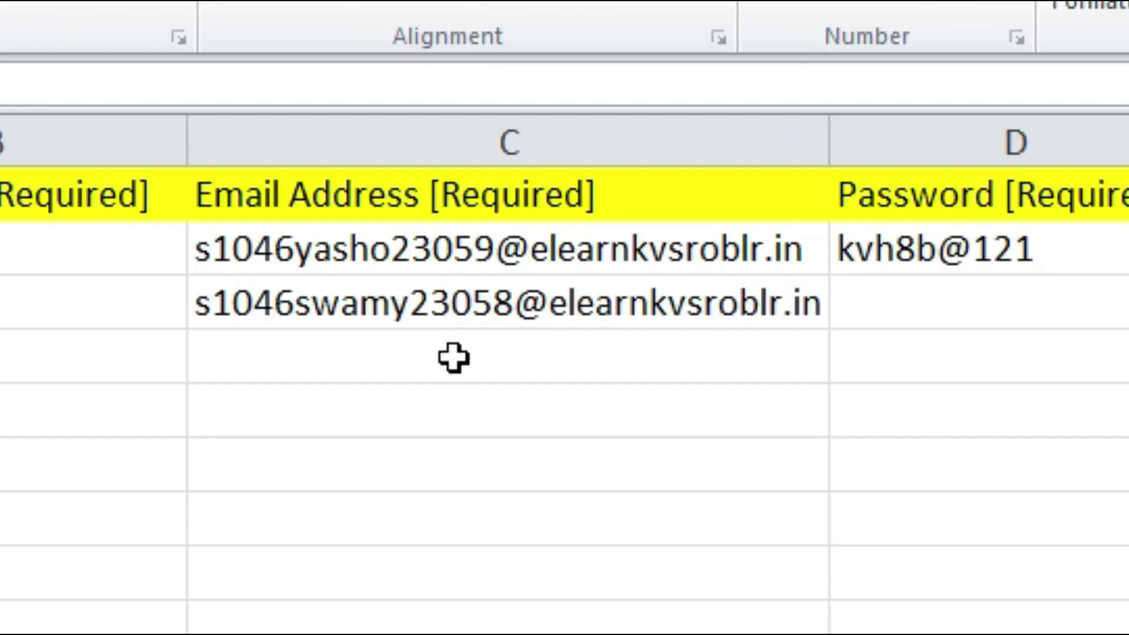
# Inspect the generated email formulas in C2 and C3.
pyautogui.click(252, 313)
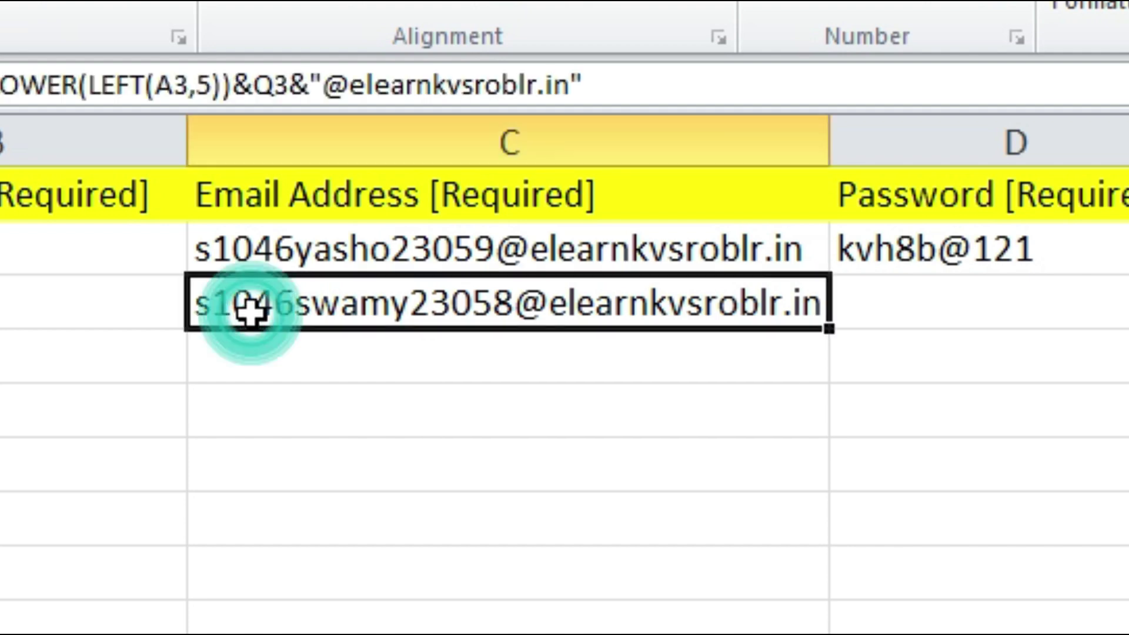
pyautogui.click(934, 363)
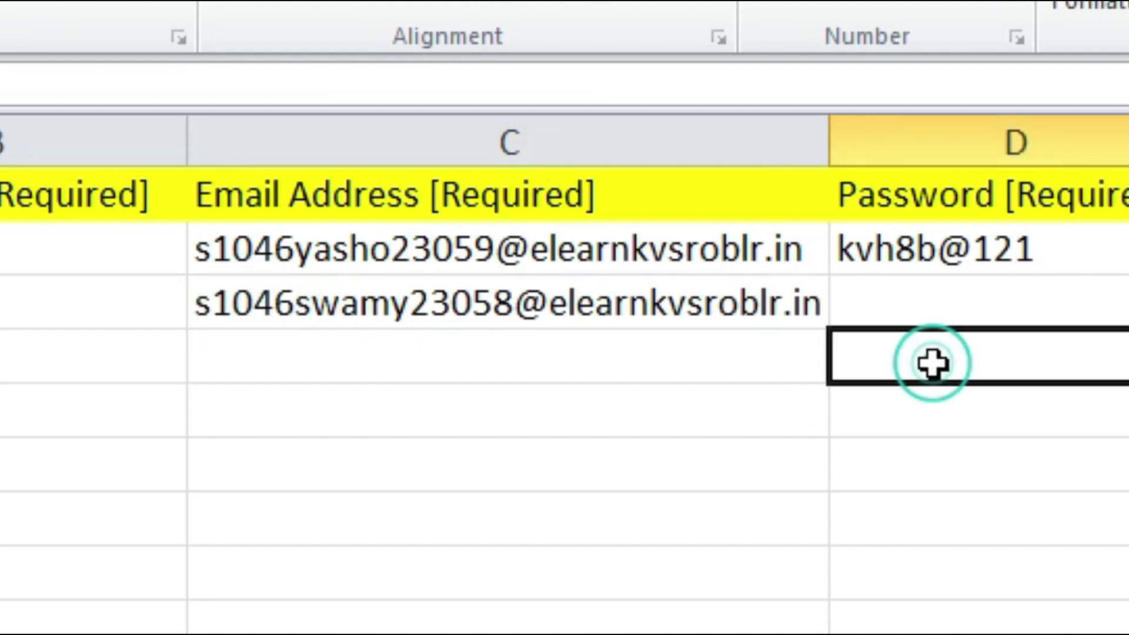
pyautogui.click(482, 94)
pyautogui.click(459, 247)
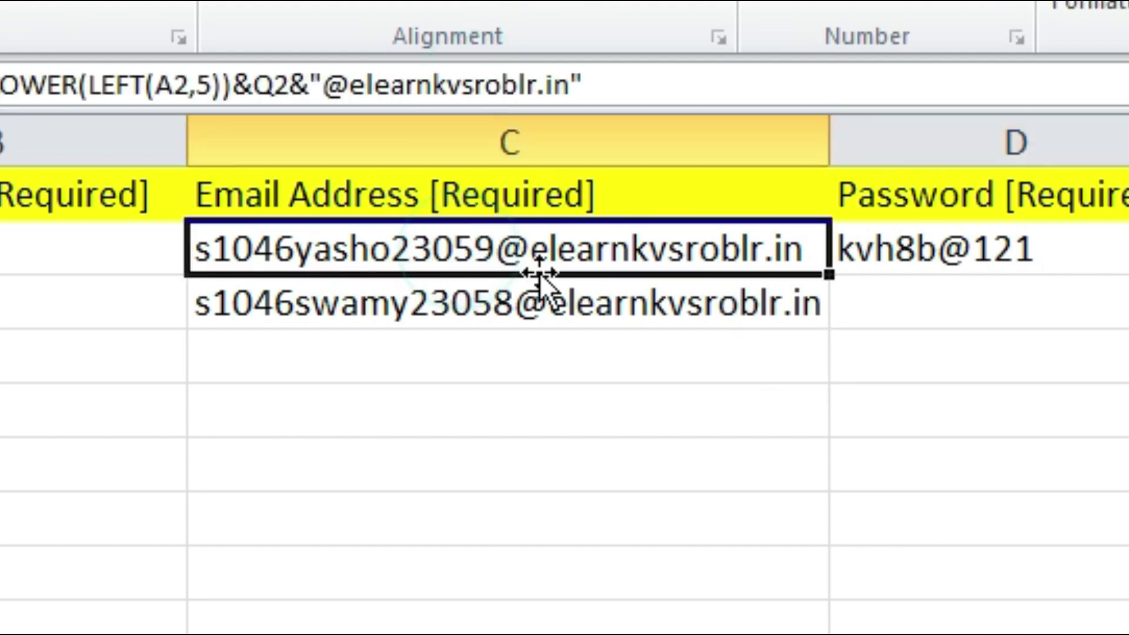
pyautogui.click(538, 304)
pyautogui.click(774, 360)
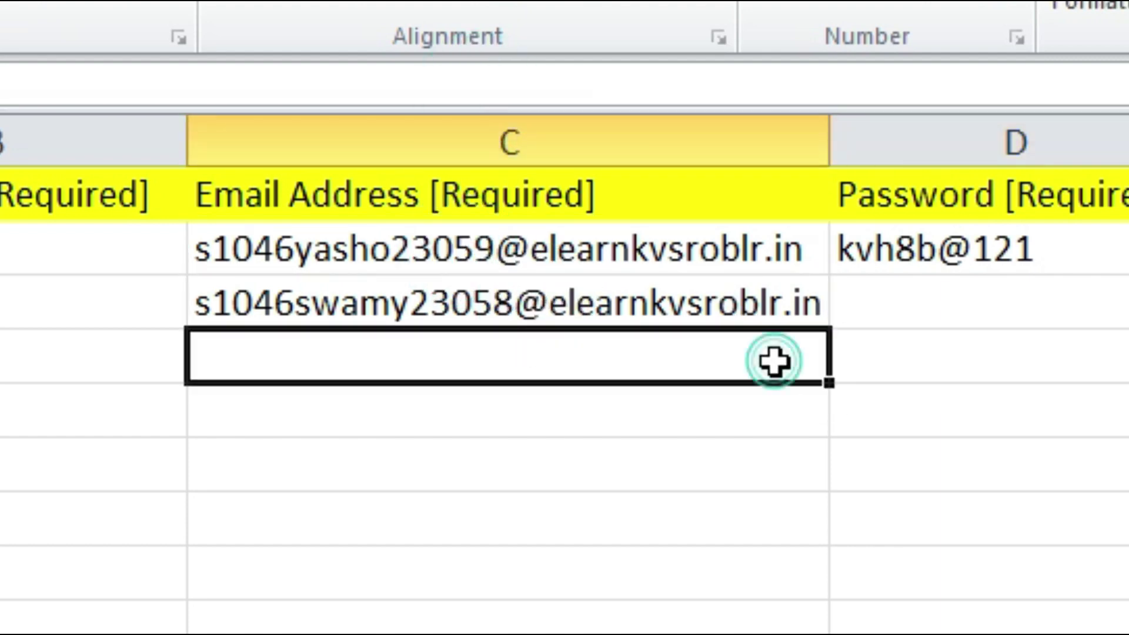
# Copy C2:C3 and paste them back over themselves as values.
pyautogui.click(794, 303)
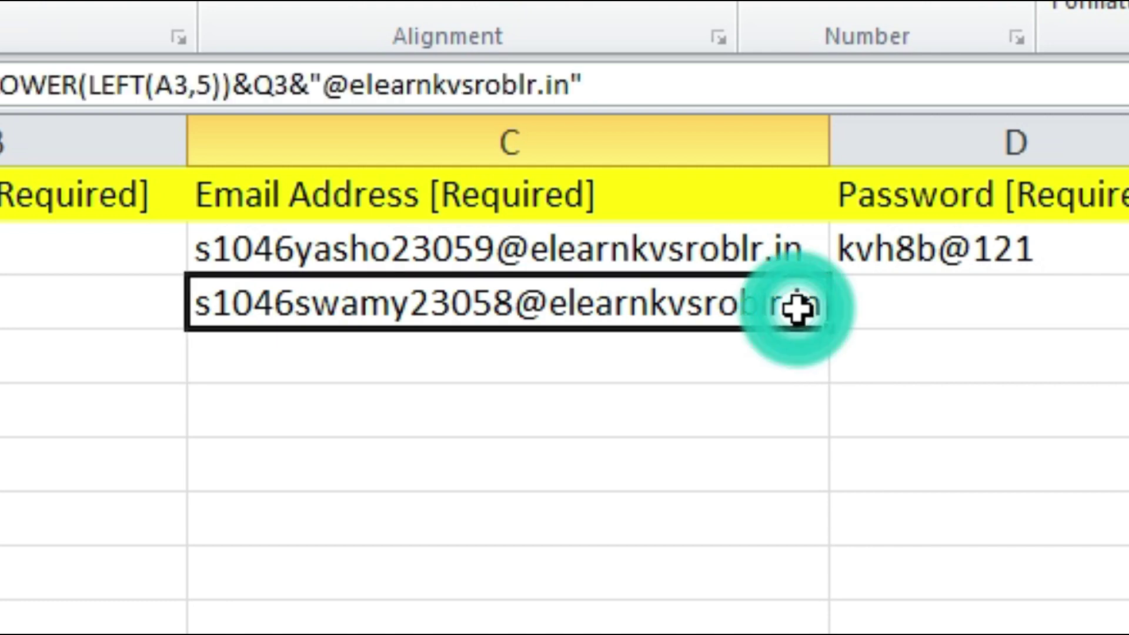
pyautogui.moveTo(722, 244); pyautogui.dragTo(720, 294)
pyautogui.rightClick(717, 300)
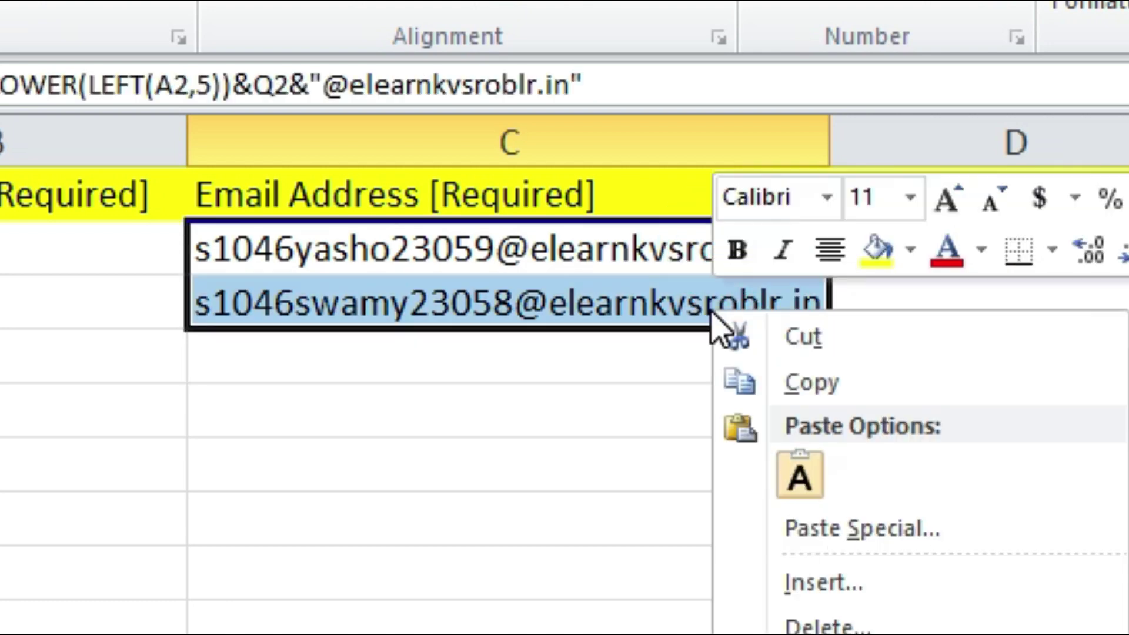
pyautogui.click(814, 381)
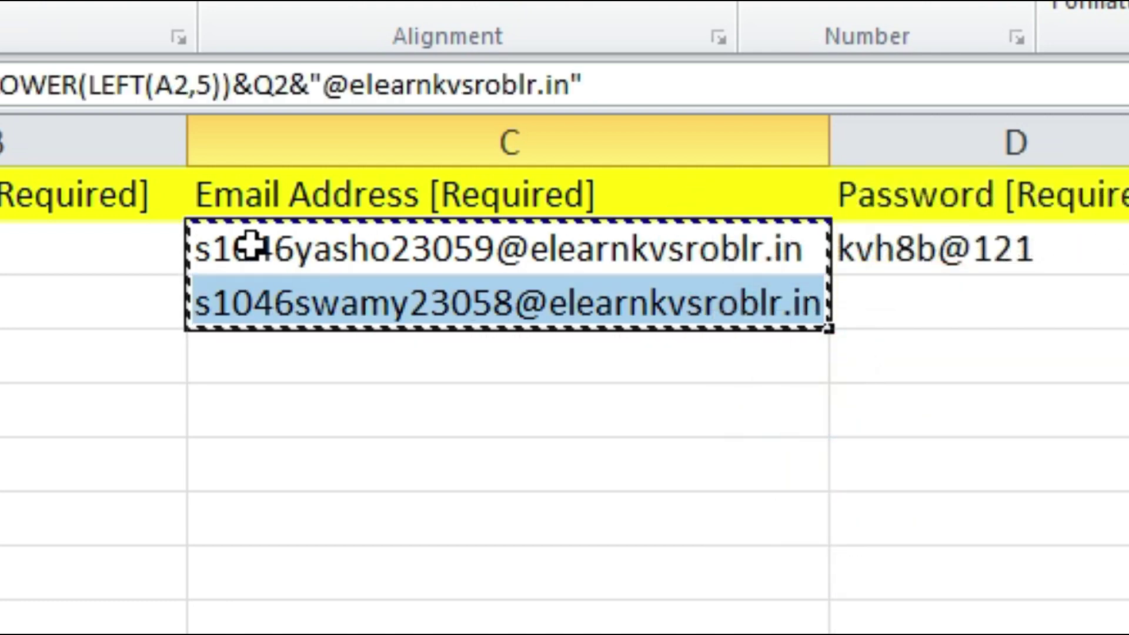
pyautogui.rightClick(254, 247)
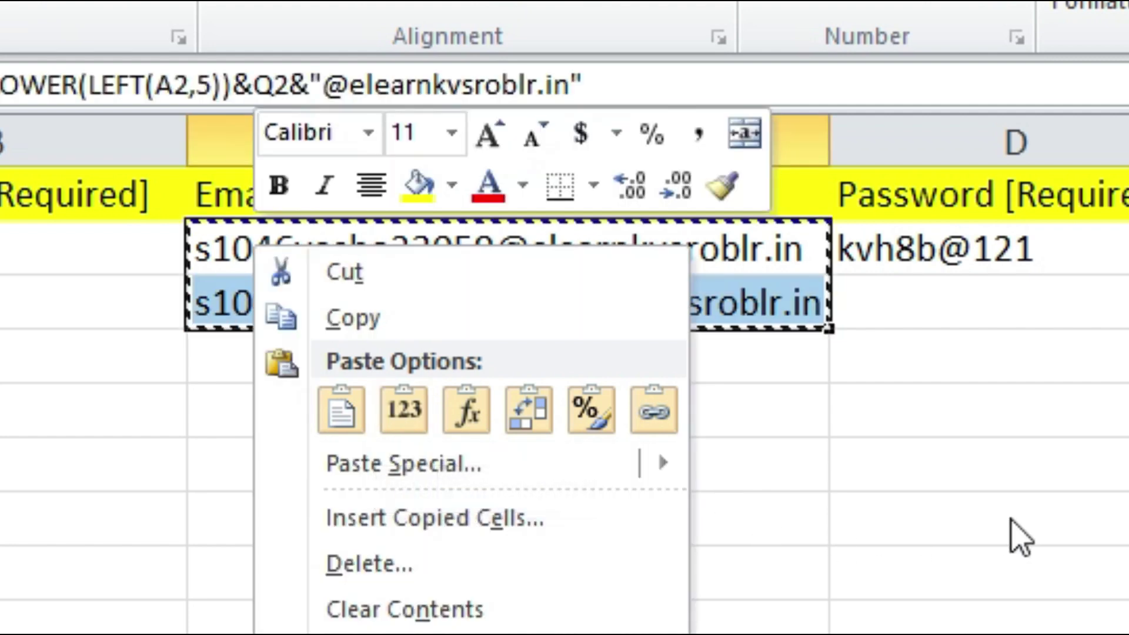
pyautogui.click(1008, 518)
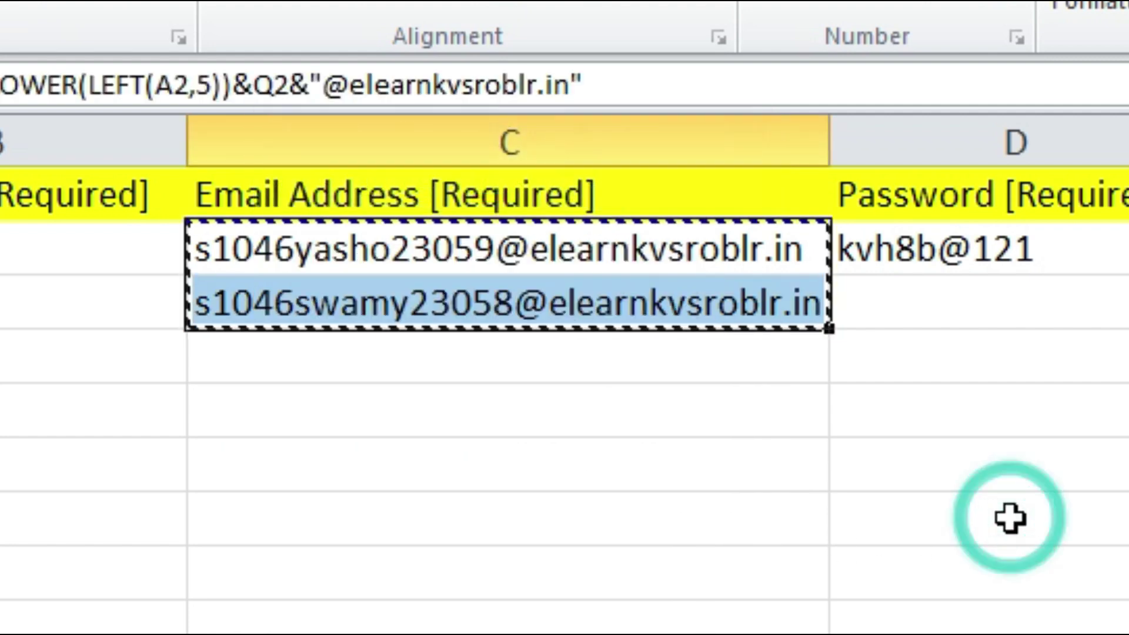
pyautogui.click(980, 356)
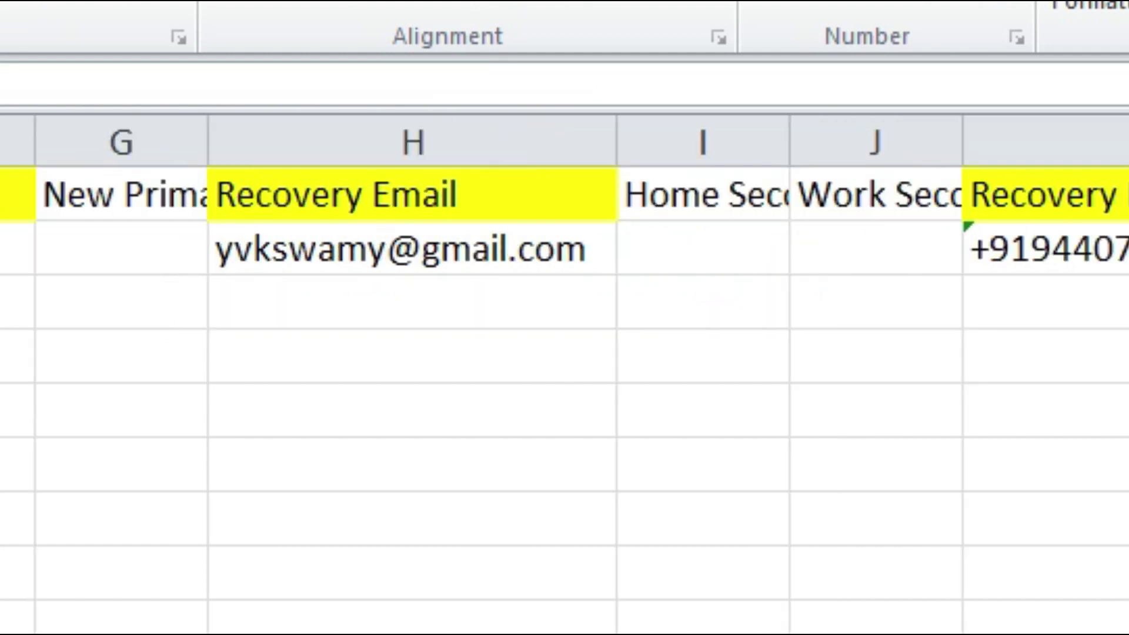
pyautogui.hscroll(4, 564, 353)
pyautogui.click(447, 301)
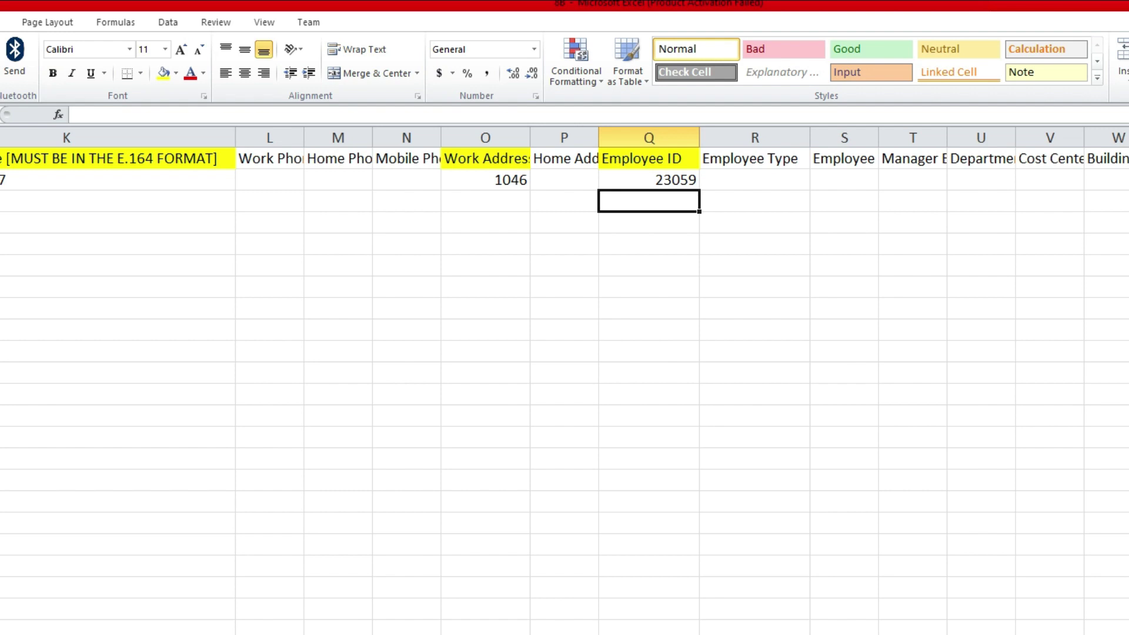
pyautogui.hscroll(3, 565, 353)
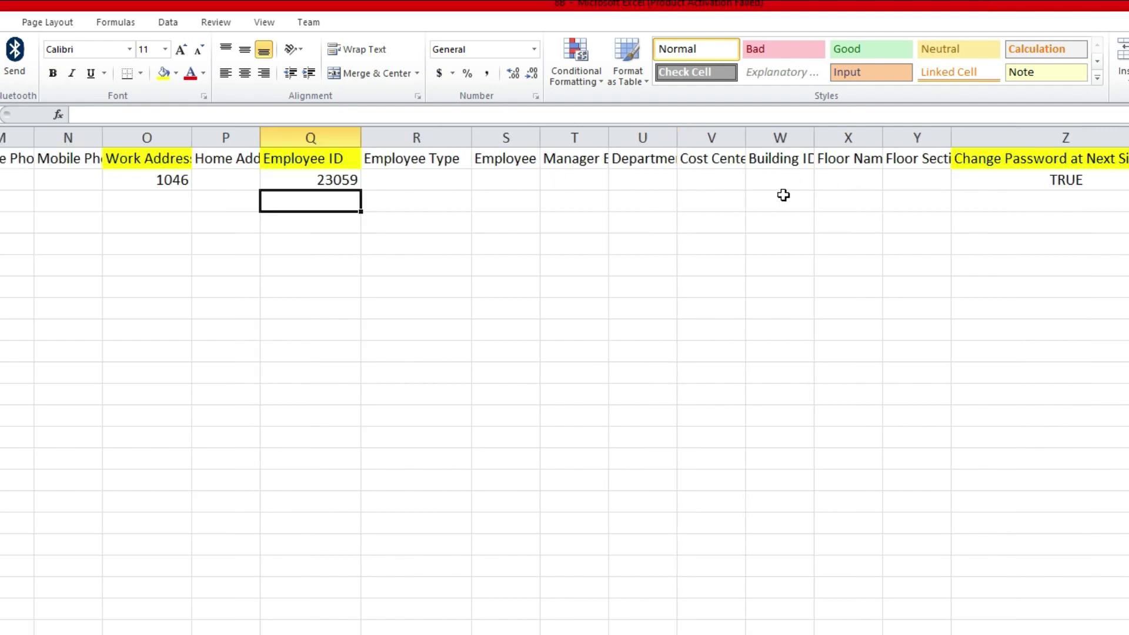
pyautogui.hscroll(-5, 759, 413)
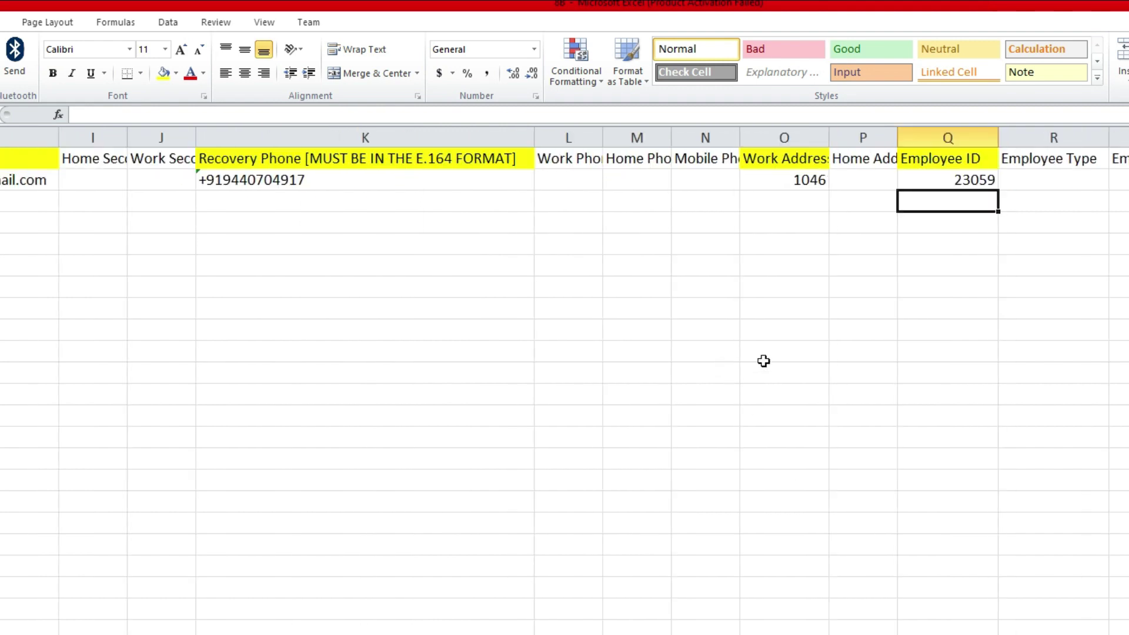
pyautogui.hscroll(-6, 565, 377)
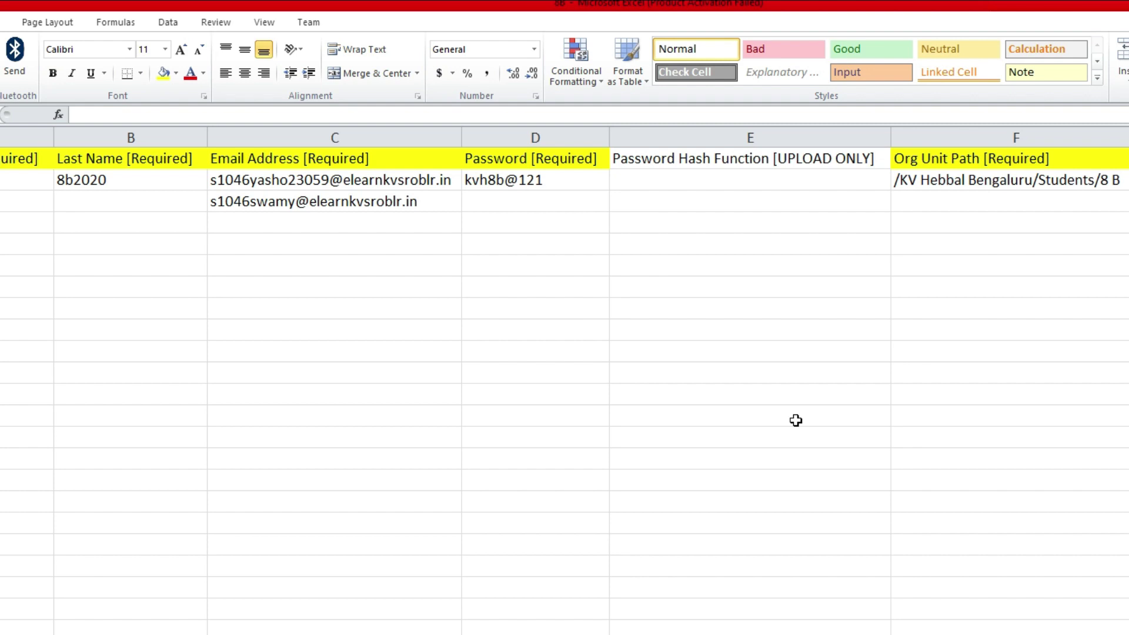
pyautogui.click(26, 179)
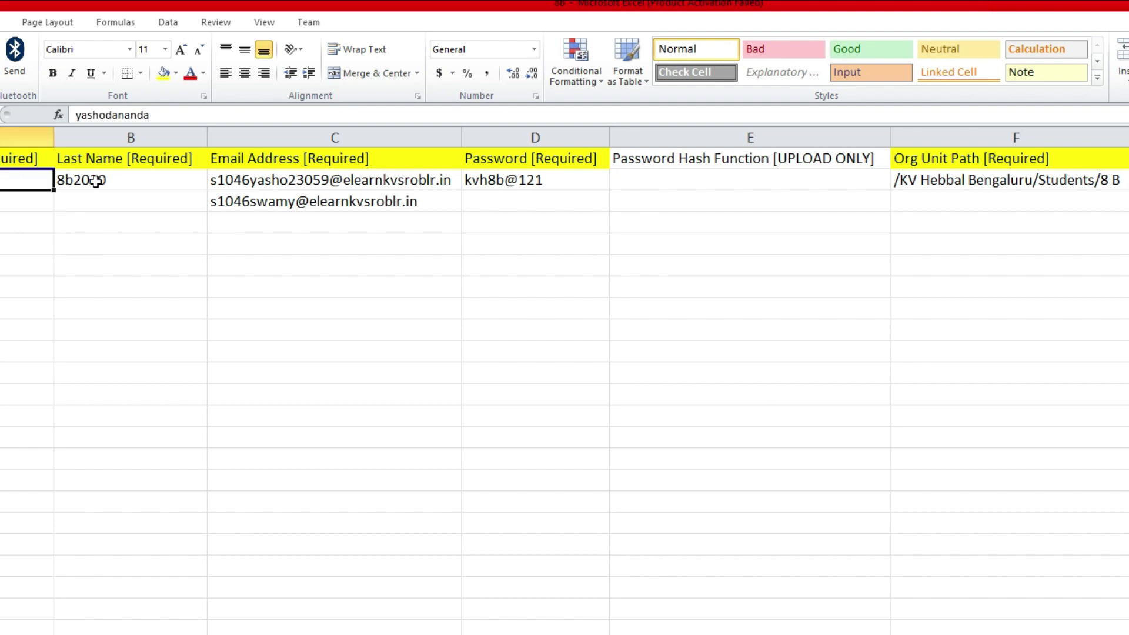
pyautogui.click(314, 158)
pyautogui.click(539, 160)
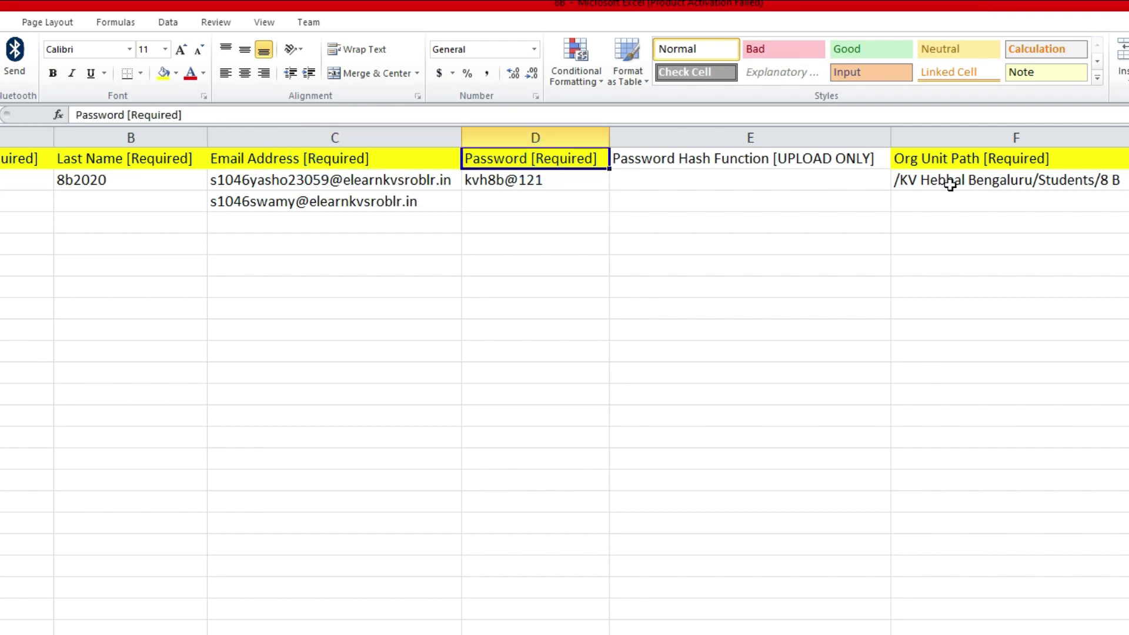
pyautogui.click(951, 166)
pyautogui.hscroll(3, 564, 353)
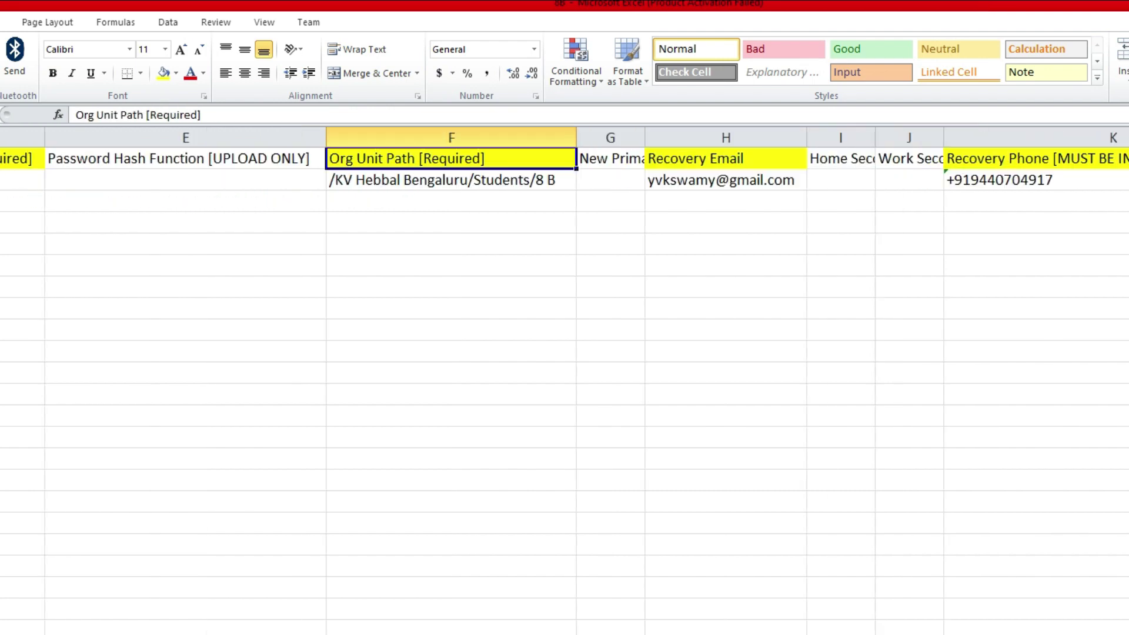
pyautogui.hscroll(2, 839, 592)
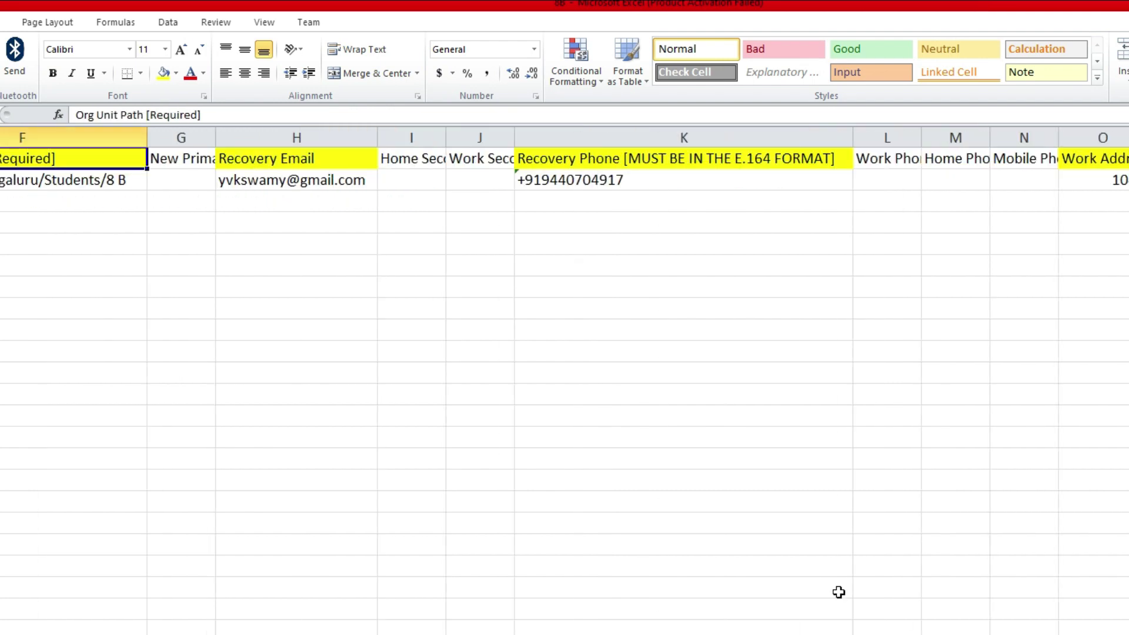